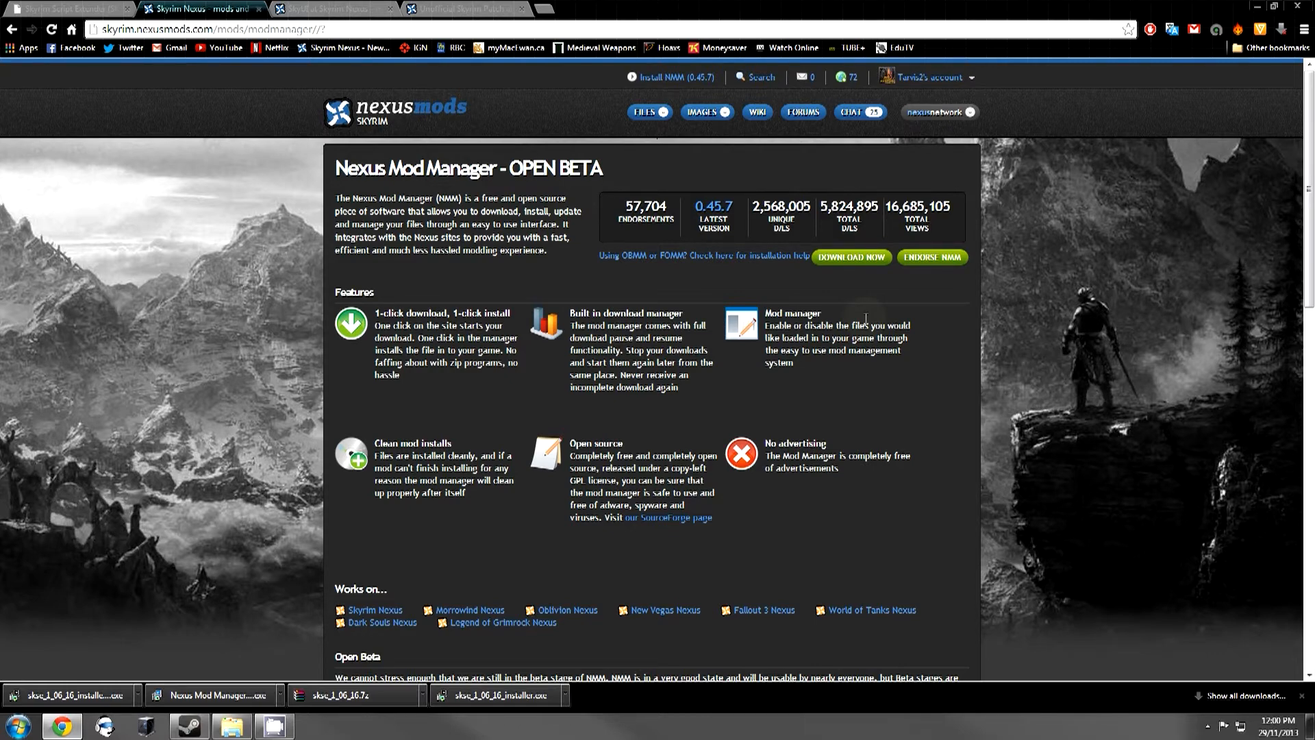
# Run the downloaded Nexus Mod Manager 0.45.7 installer and choose English as the setup language.
pyautogui.scroll(-4, 865, 319)
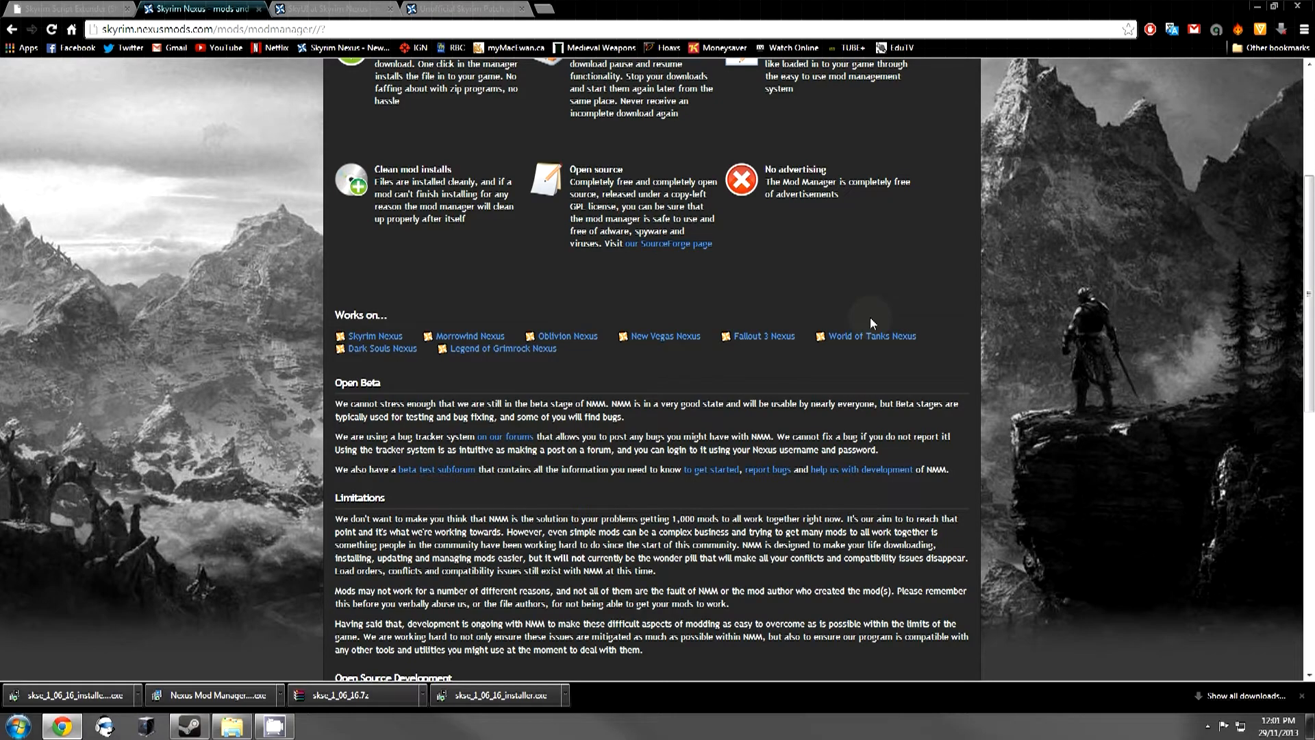
pyautogui.scroll(-5, 857, 421)
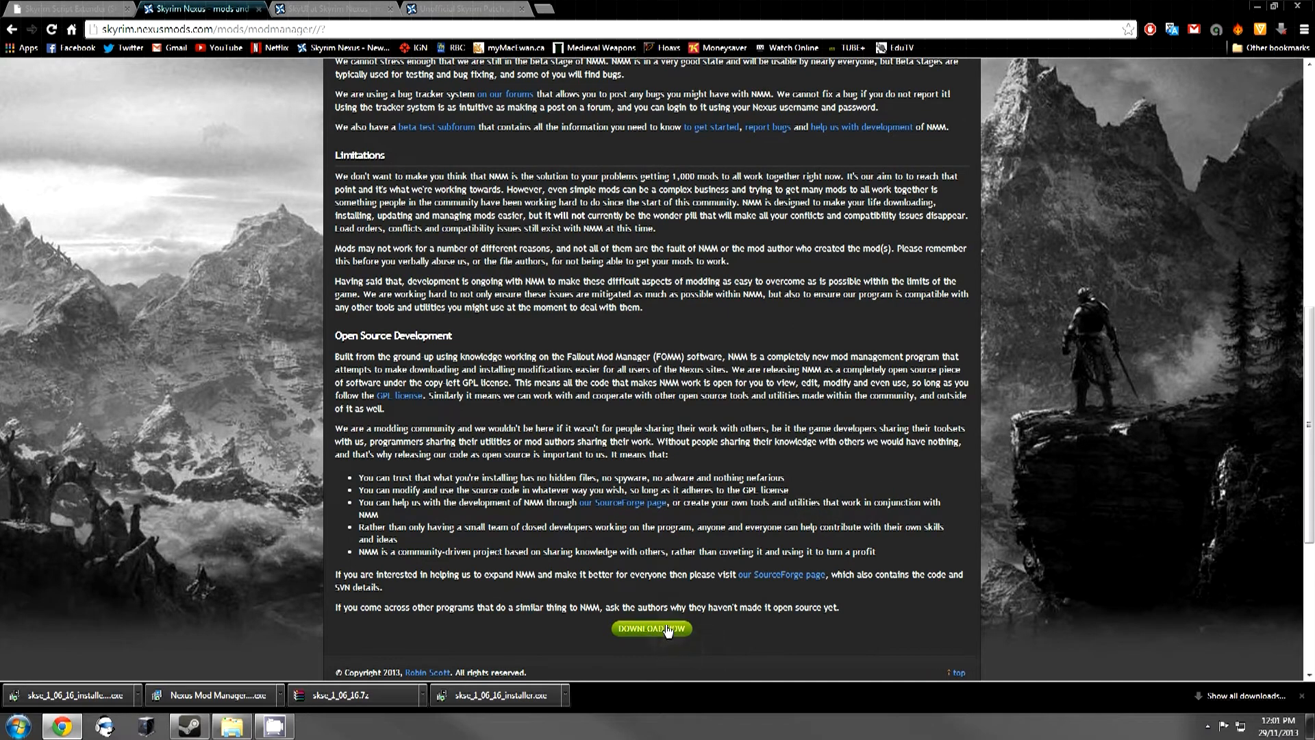
pyautogui.click(224, 693)
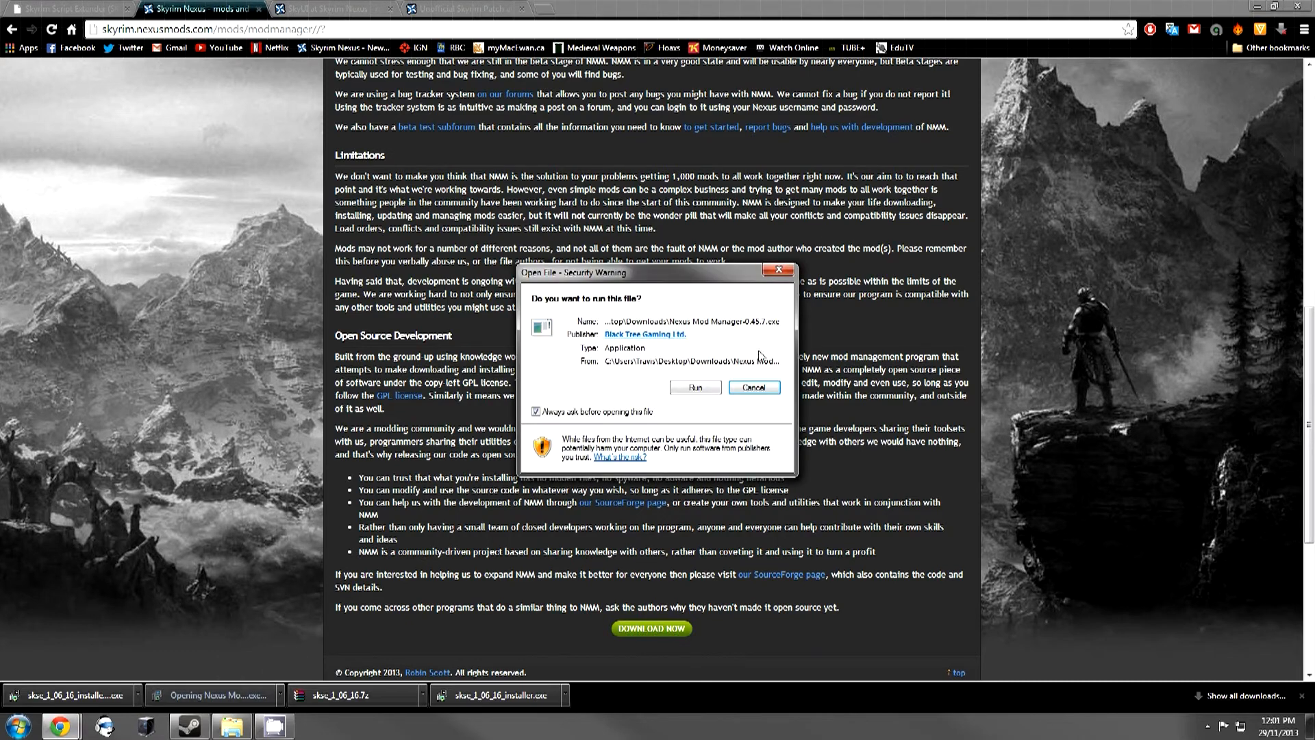
pyautogui.click(695, 387)
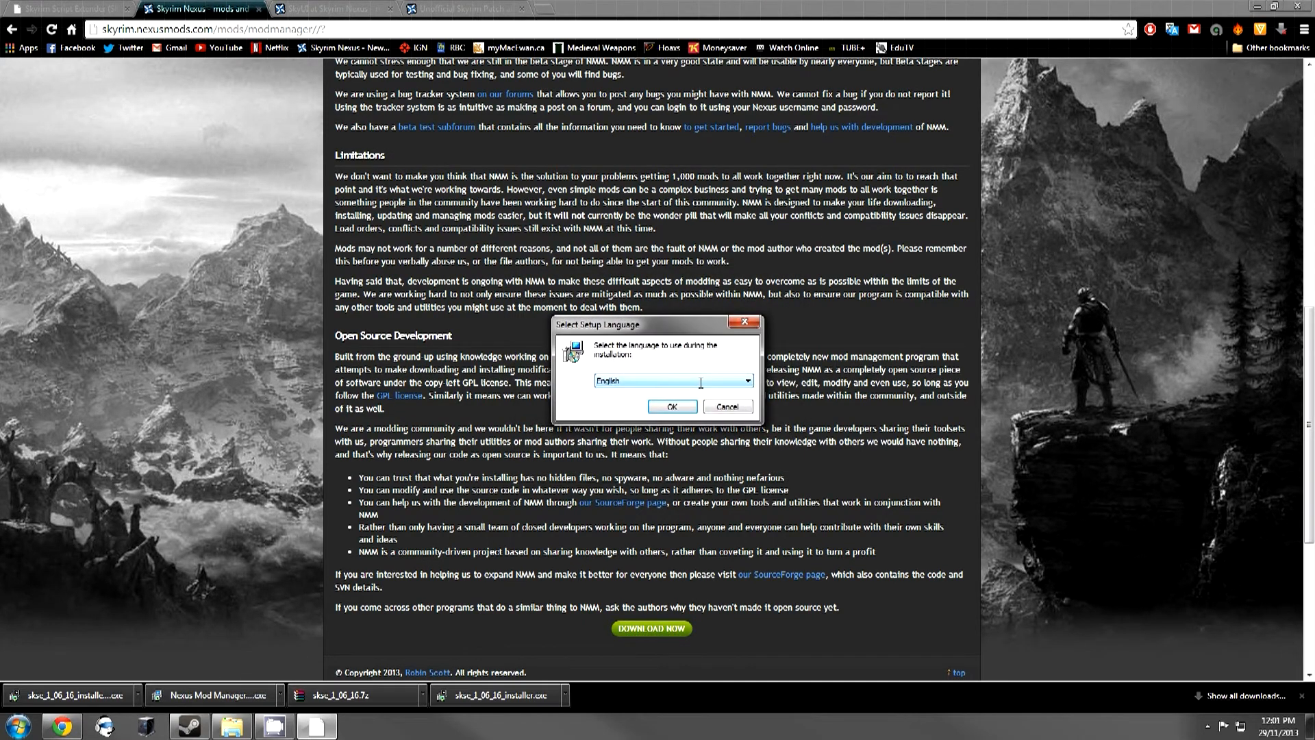
pyautogui.click(649, 406)
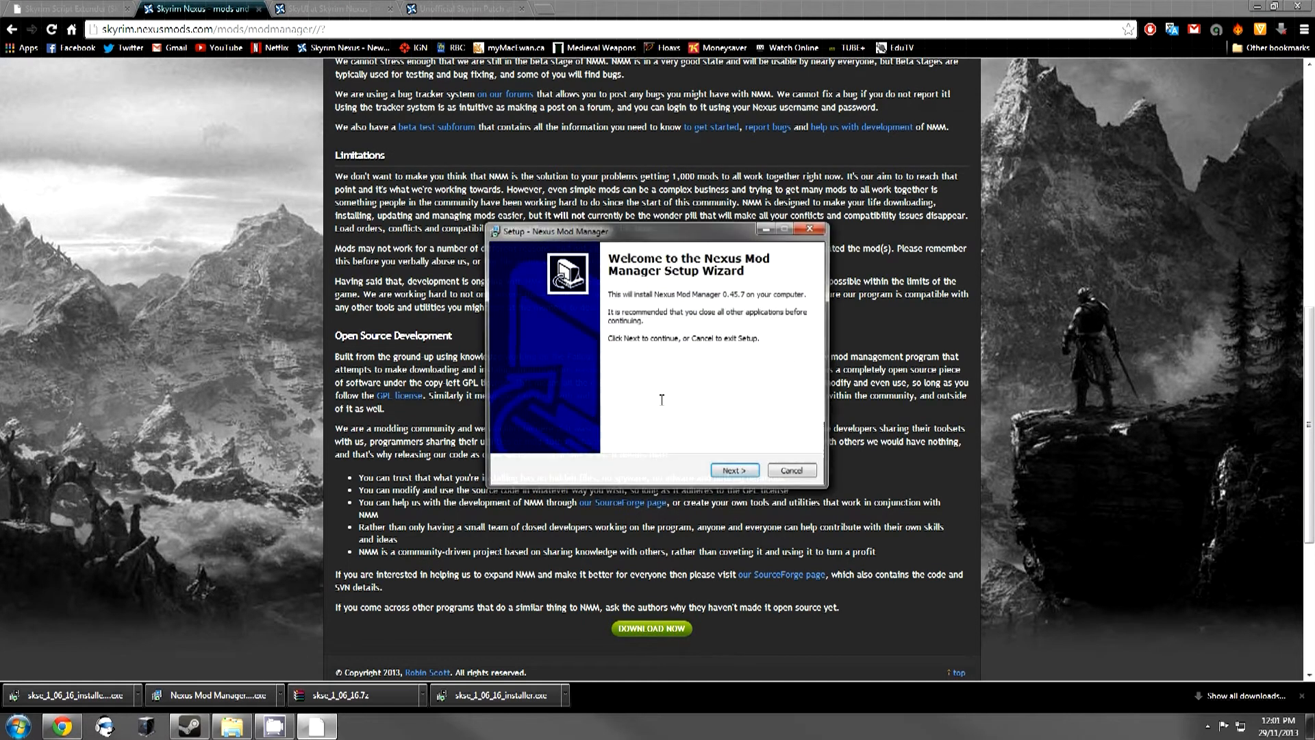
# Accept the license agreement in the Nexus Mod Manager setup and proceed past the version 0.45.7 release notes.
pyautogui.click(728, 481)
pyautogui.click(566, 431)
pyautogui.click(749, 475)
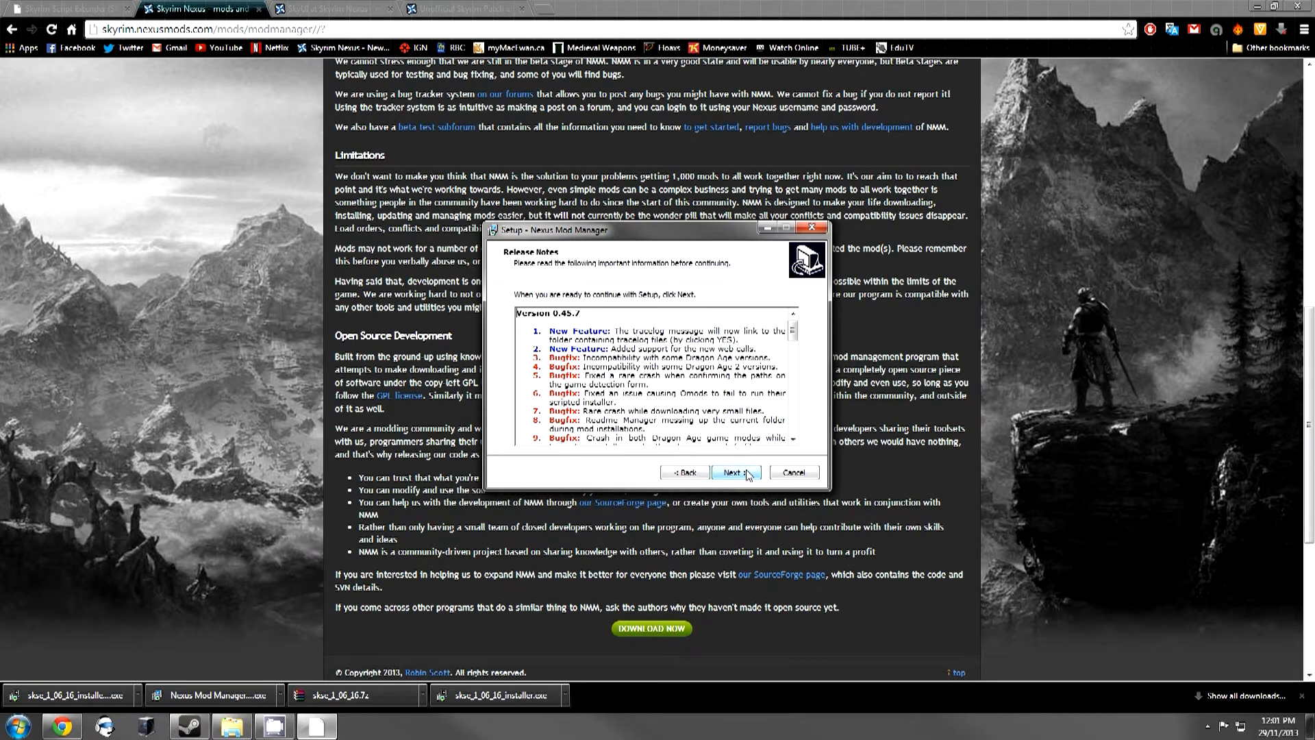
pyautogui.scroll(-3, 743, 369)
pyautogui.scroll(5, 743, 363)
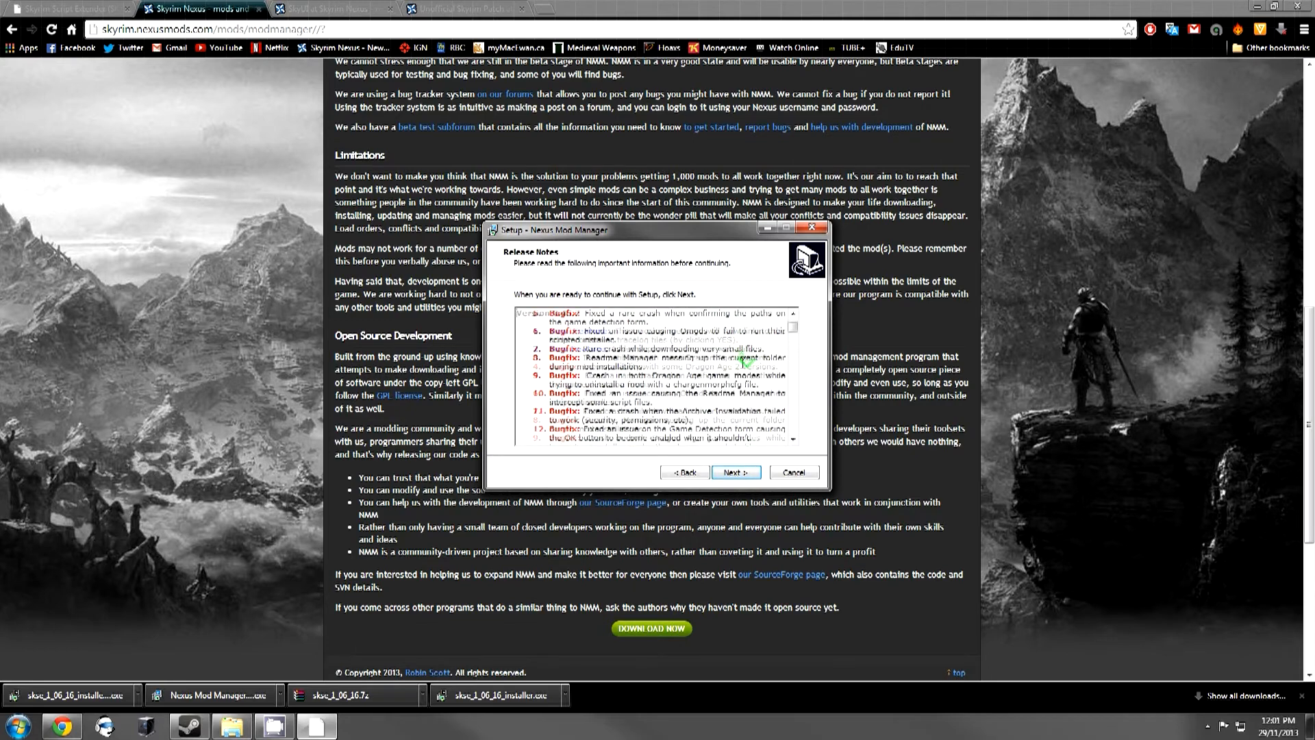
pyautogui.click(749, 476)
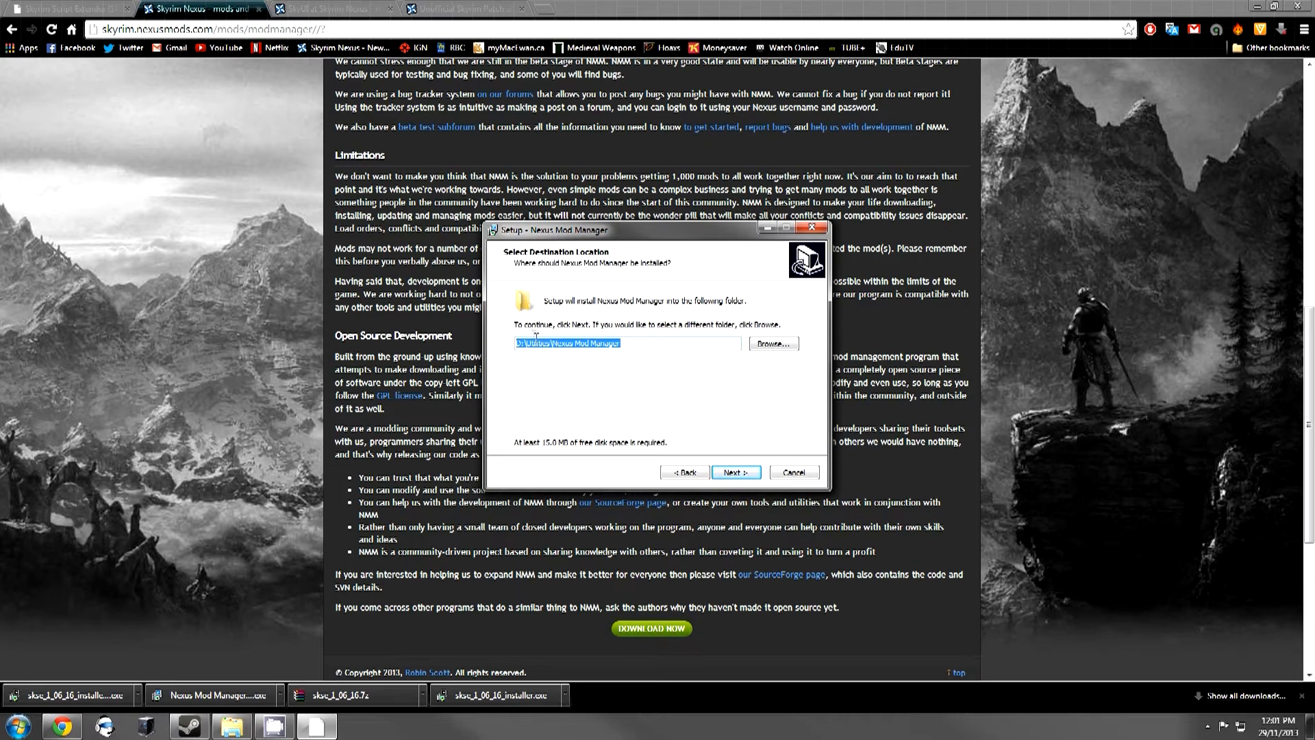
# Install into the Nexus Mod Manager folder with a desktop icon and all file associations, and finish setup with the program launching.
pyautogui.click(736, 472)
pyautogui.click(736, 473)
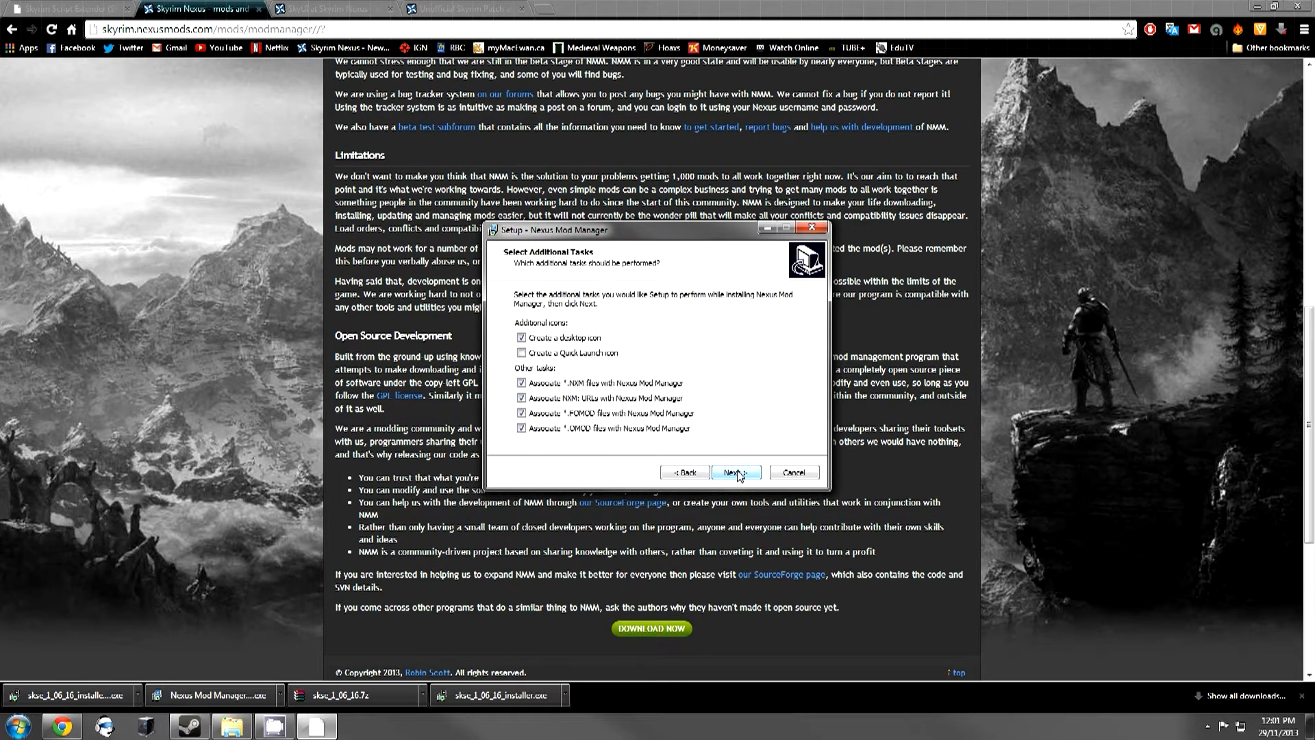
pyautogui.click(738, 473)
pyautogui.click(738, 473)
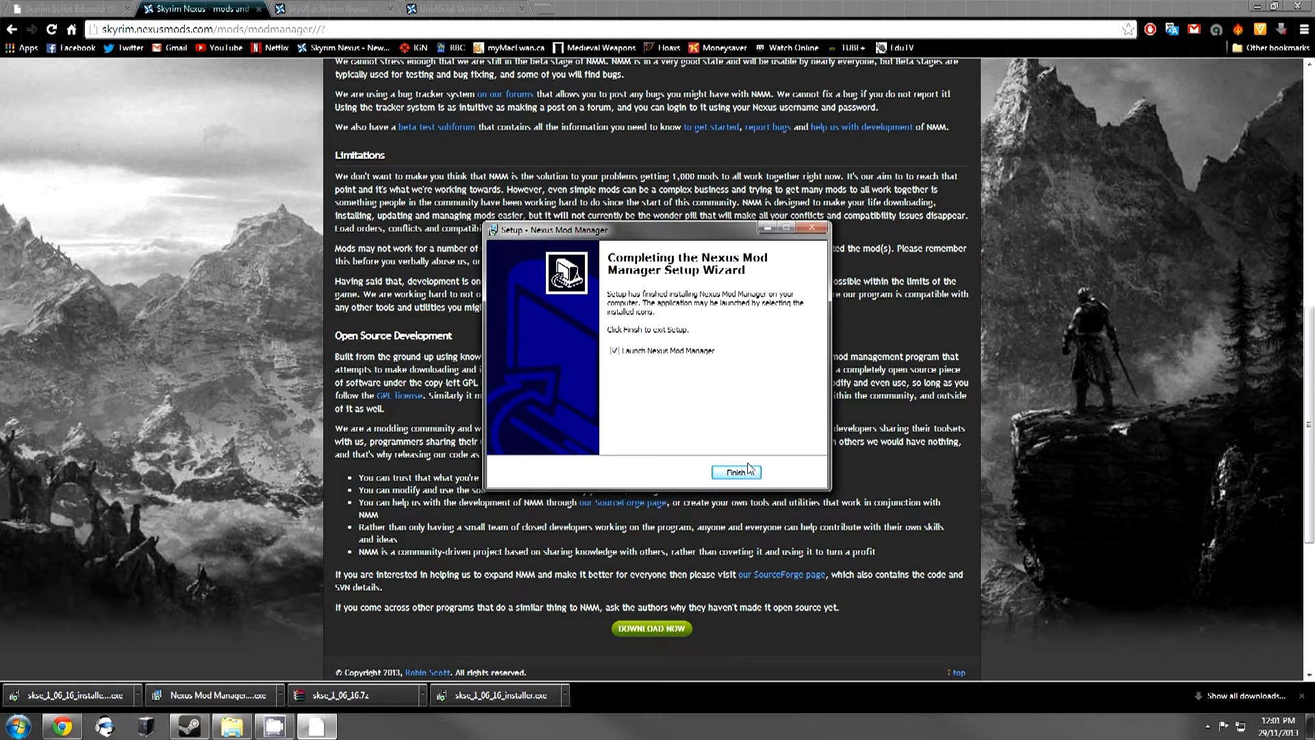
pyautogui.click(737, 473)
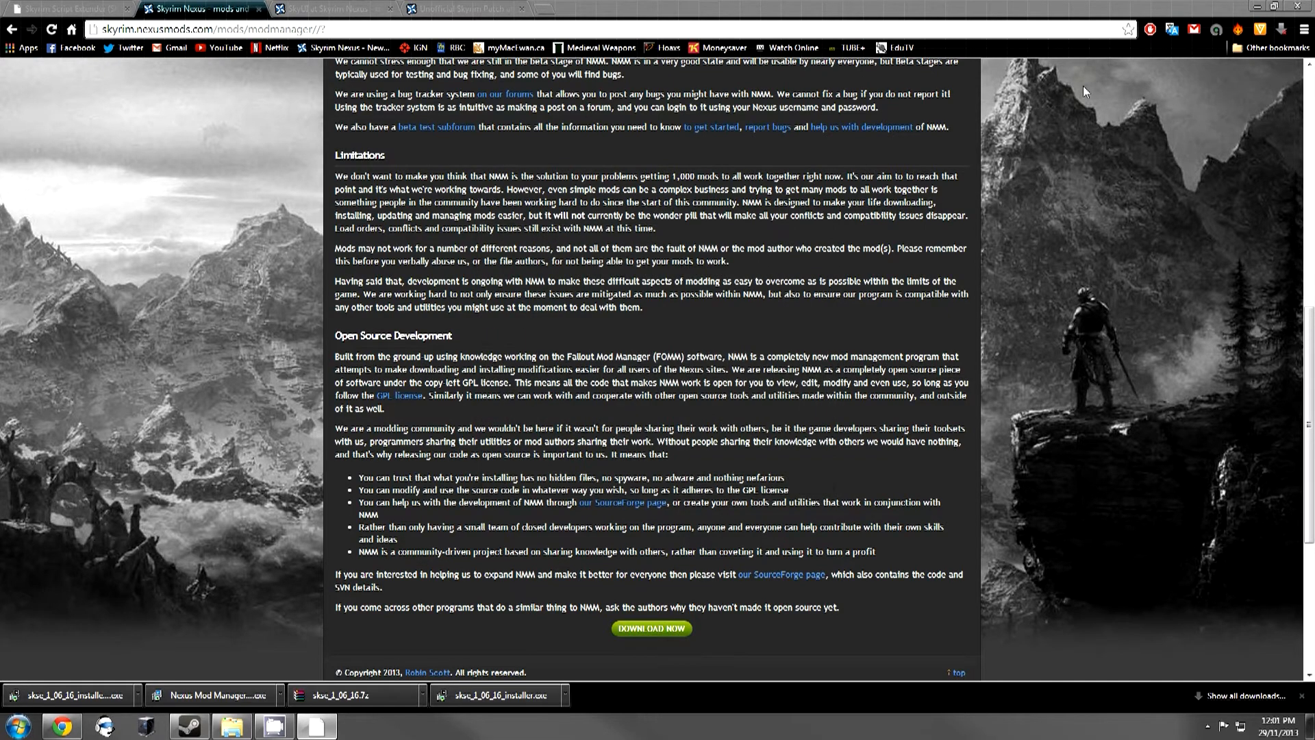
# Minimize the browser and have Nexus Mod Manager rescan the installed games.
pyautogui.click(1262, 7)
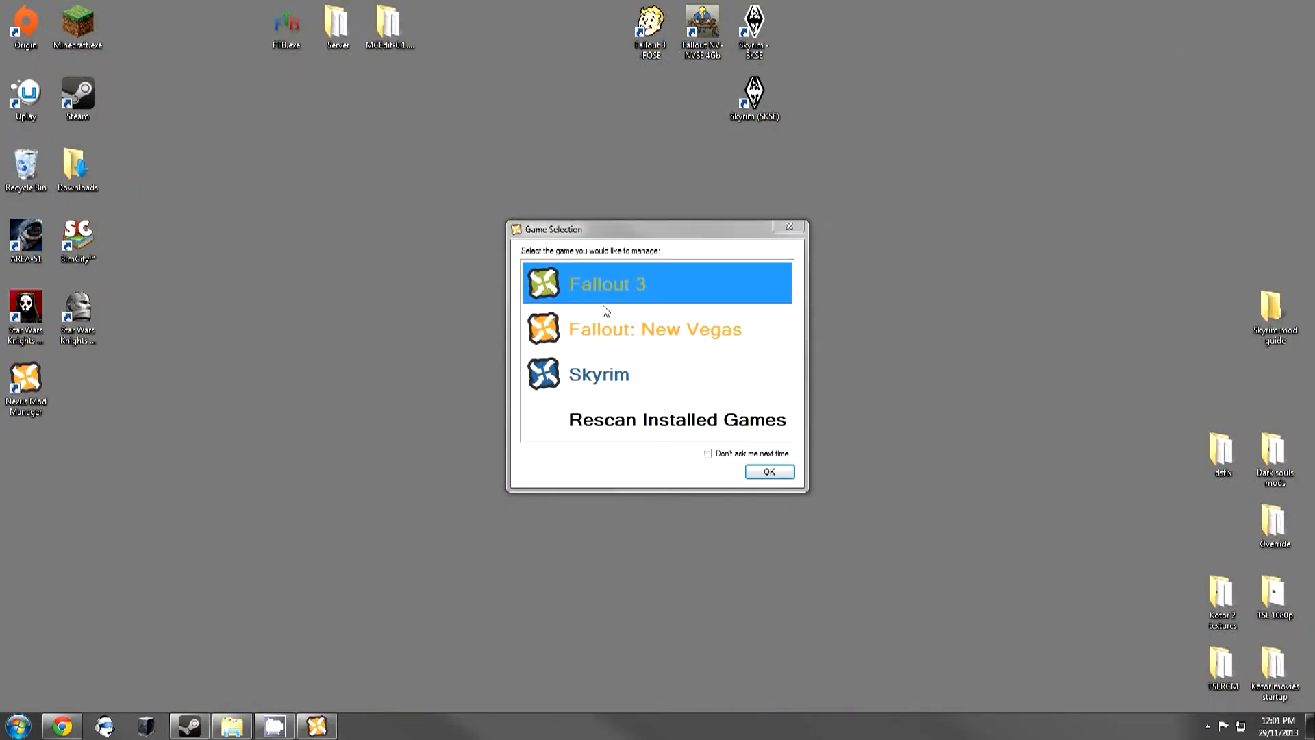
pyautogui.click(617, 425)
pyautogui.click(760, 472)
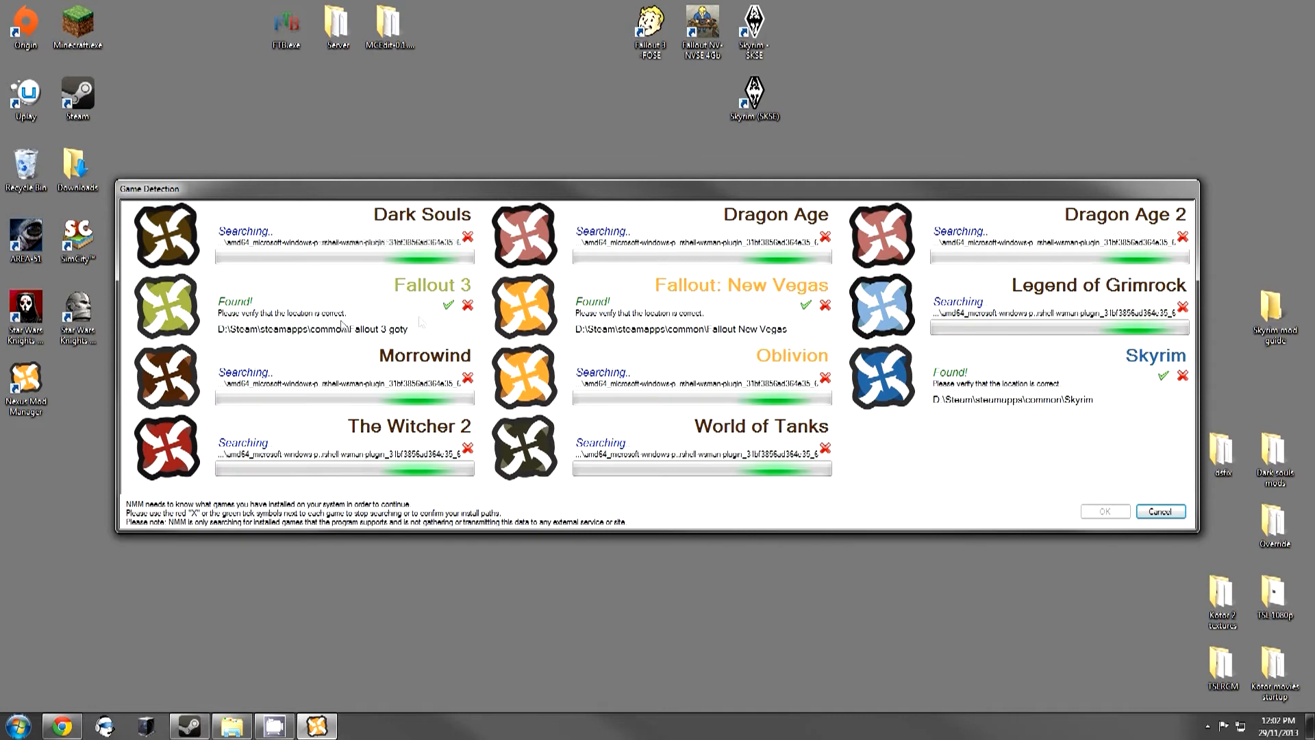
# Confirm the detected paths for Fallout 3, Fallout: New Vegas and Skyrim, and stop the search for every other game.
pyautogui.click(448, 304)
pyautogui.click(469, 235)
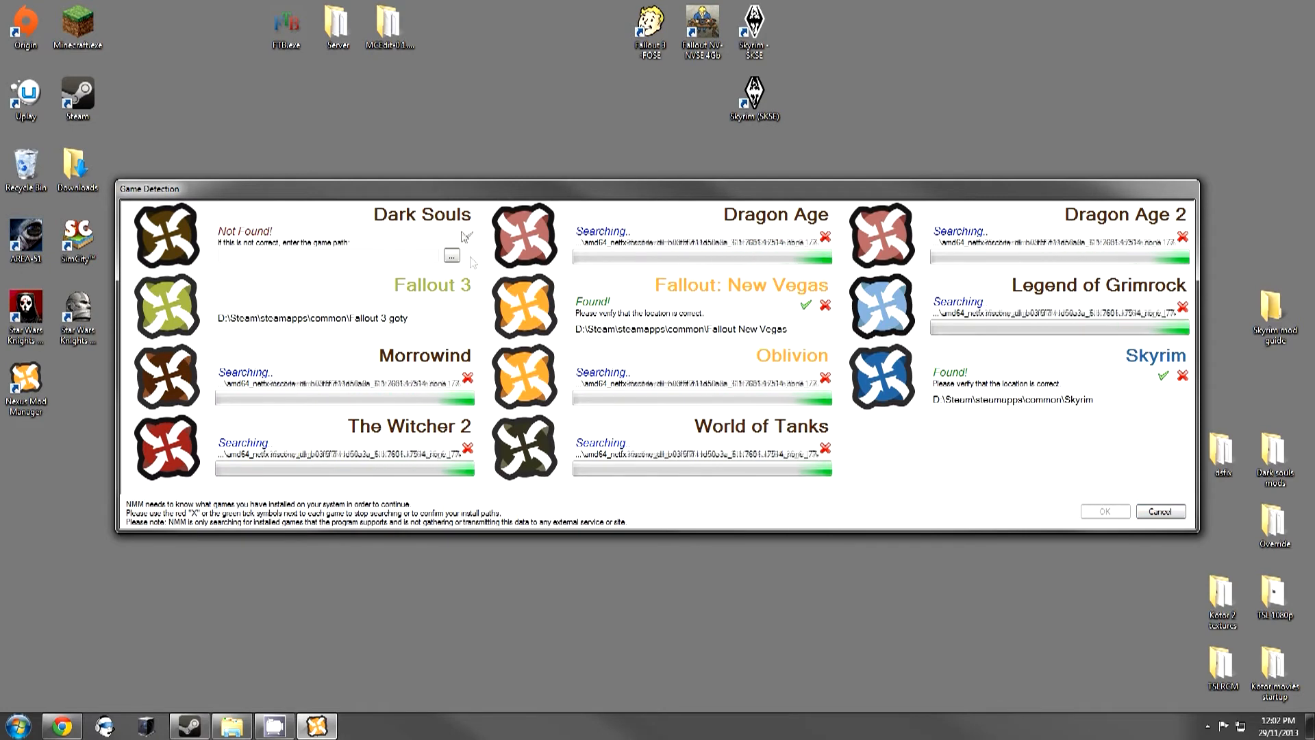
pyautogui.click(467, 377)
pyautogui.click(467, 450)
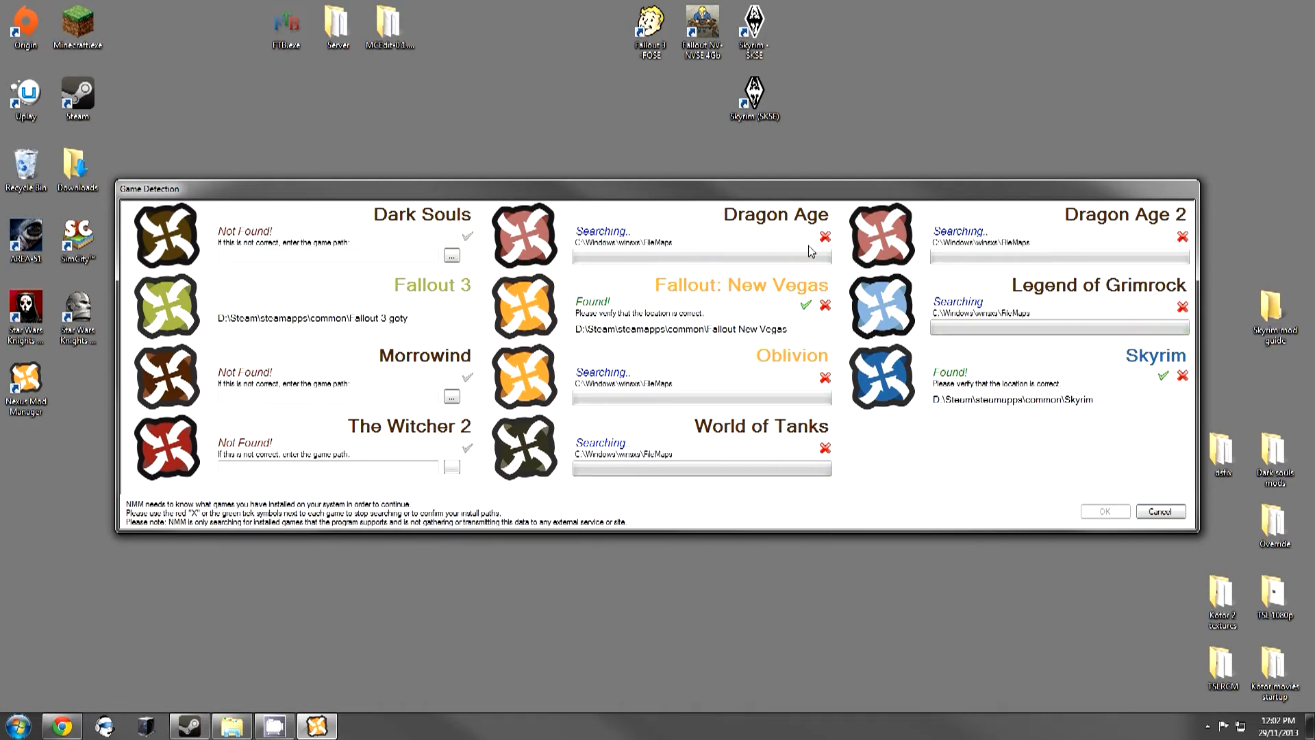
pyautogui.click(825, 237)
pyautogui.click(805, 304)
pyautogui.click(825, 379)
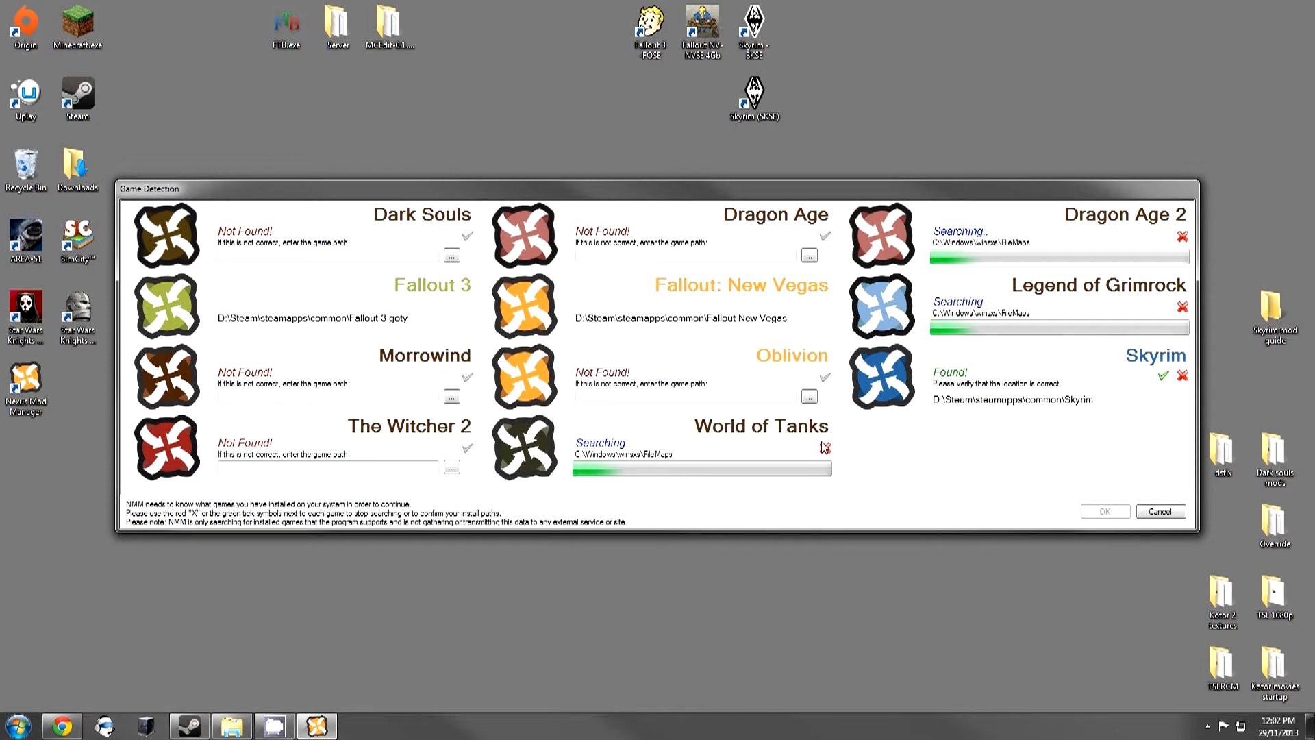
pyautogui.click(825, 448)
pyautogui.click(1182, 237)
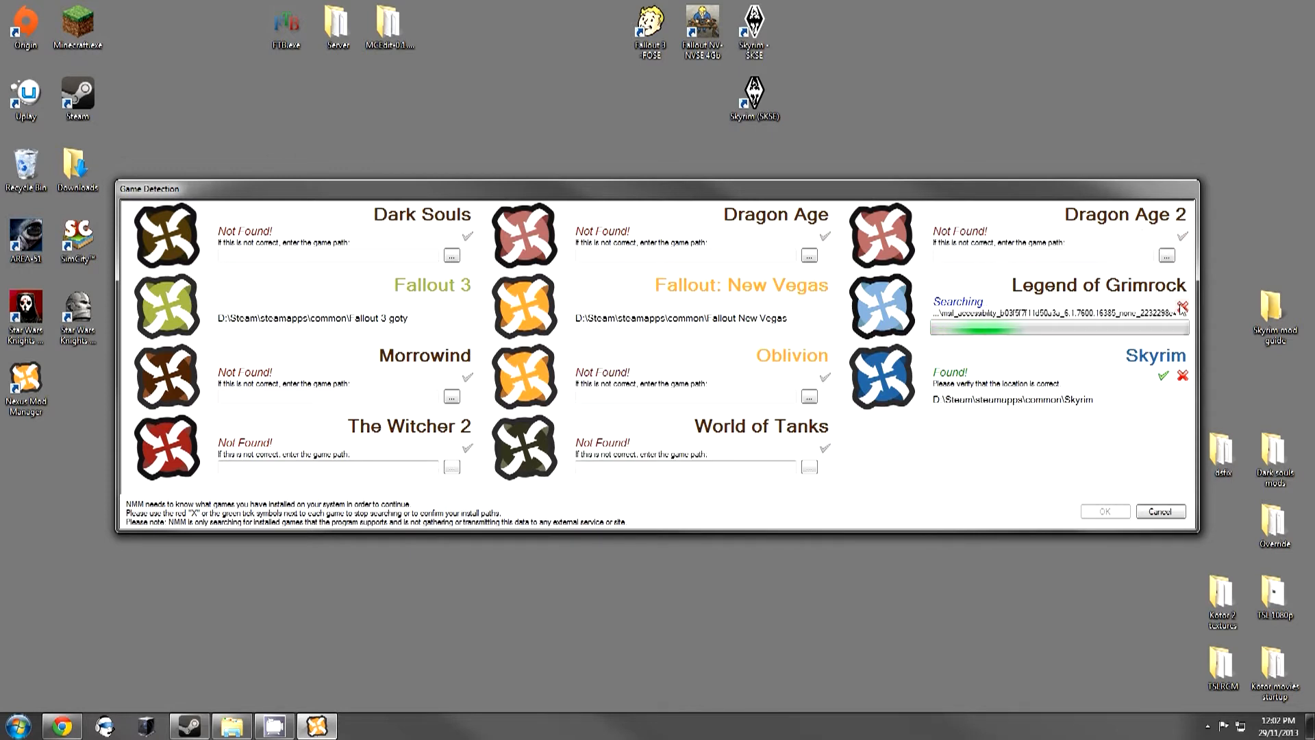
pyautogui.click(1182, 307)
pyautogui.click(1162, 376)
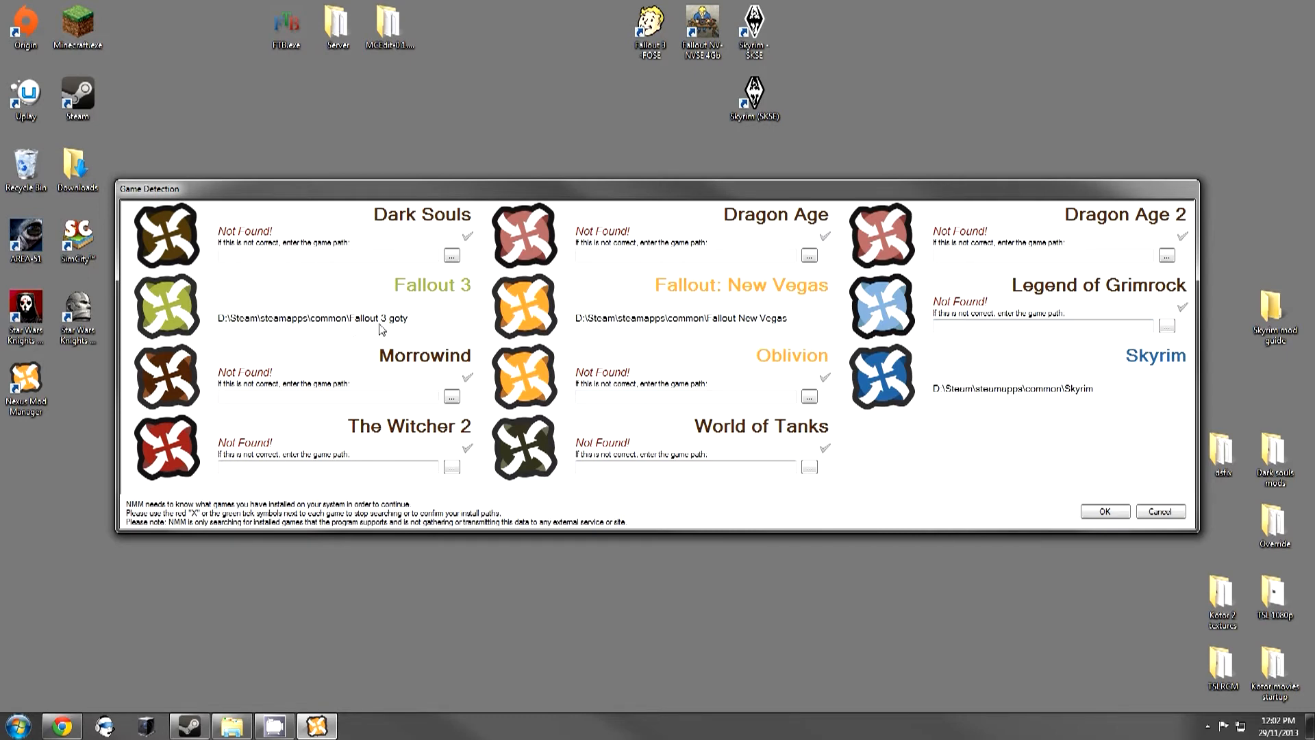
# Accept the game detection and choose Skyrim as the game to manage.
pyautogui.click(1093, 515)
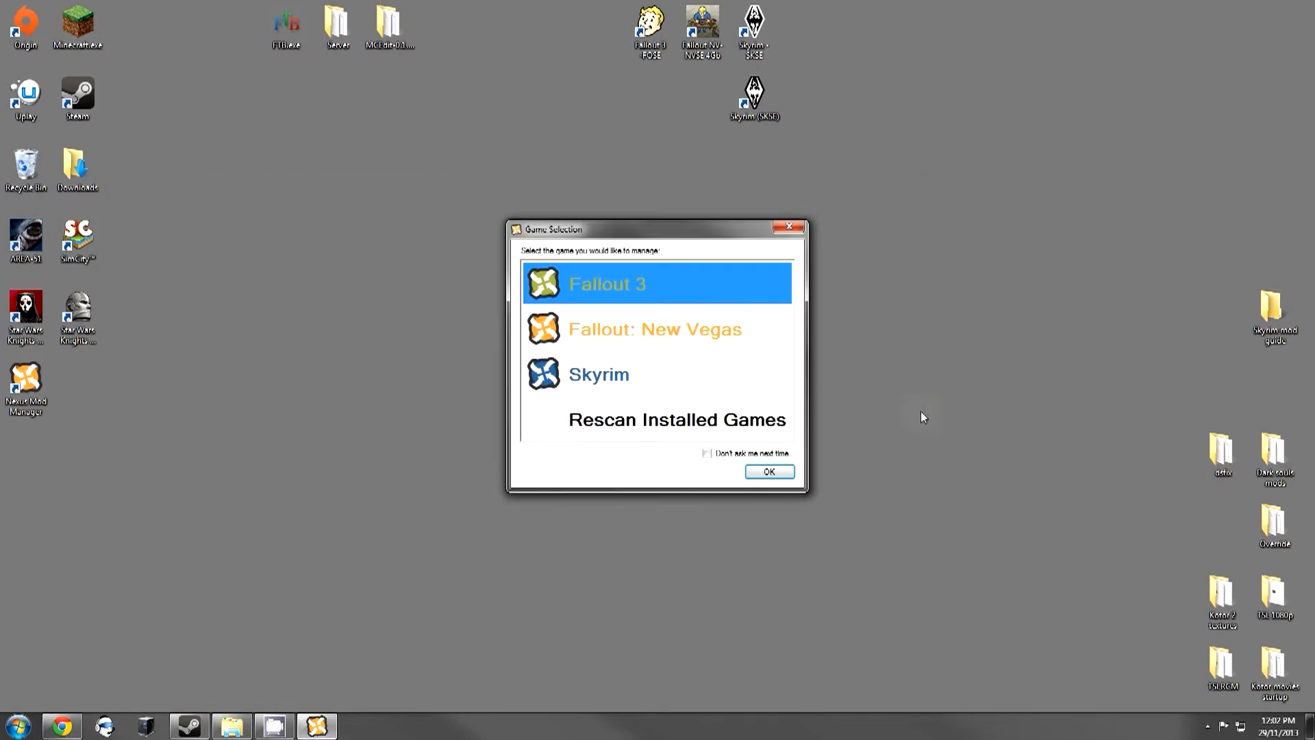
pyautogui.click(623, 387)
pyautogui.click(769, 471)
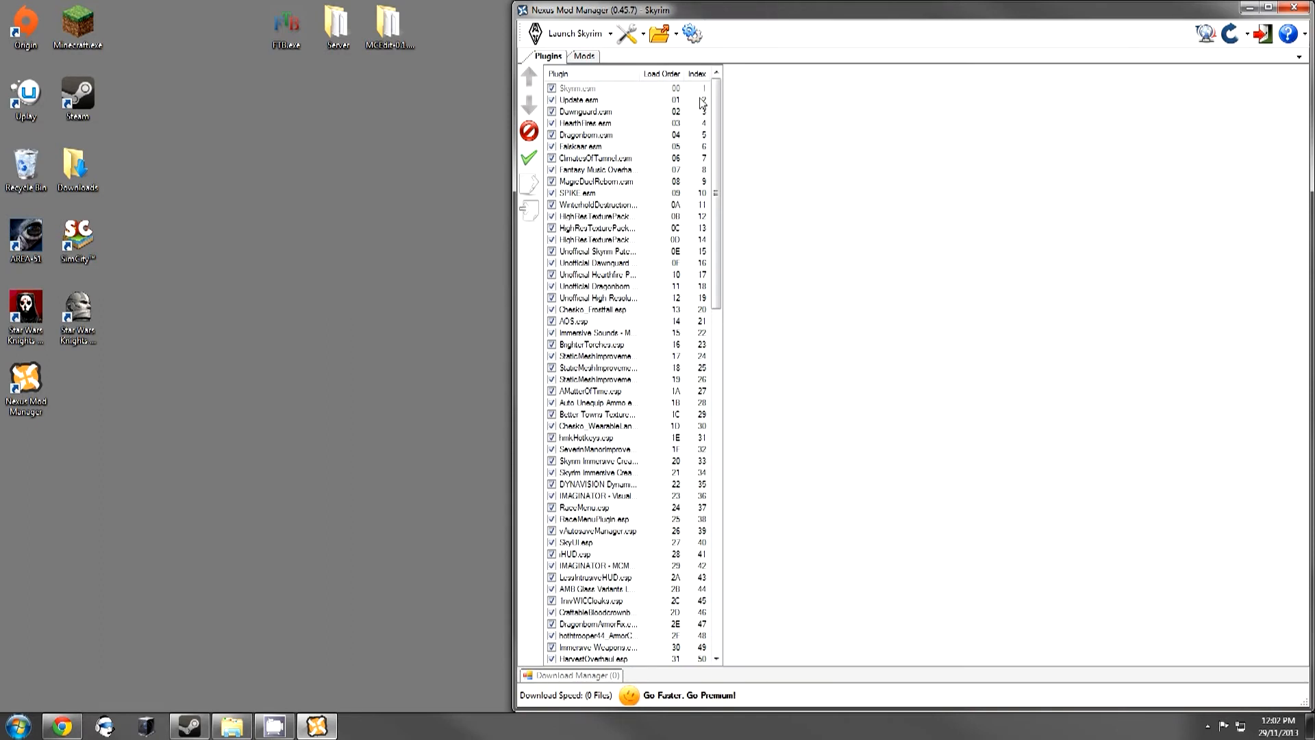
# Examine the details of the plugins Skyrim.esm, Update.esm, Dawnguard.esm, HearthFires.esm and Dragonborn.esm in the load order.
pyautogui.click(577, 93)
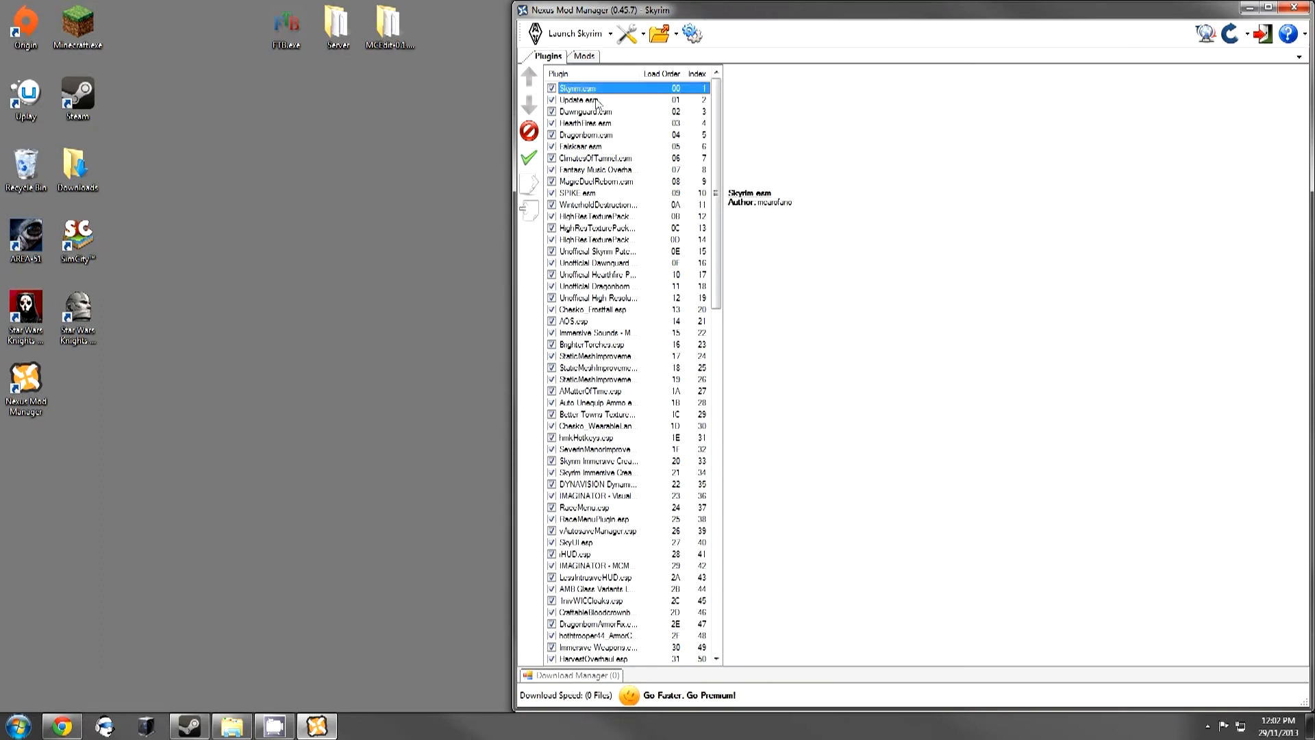
pyautogui.click(597, 101)
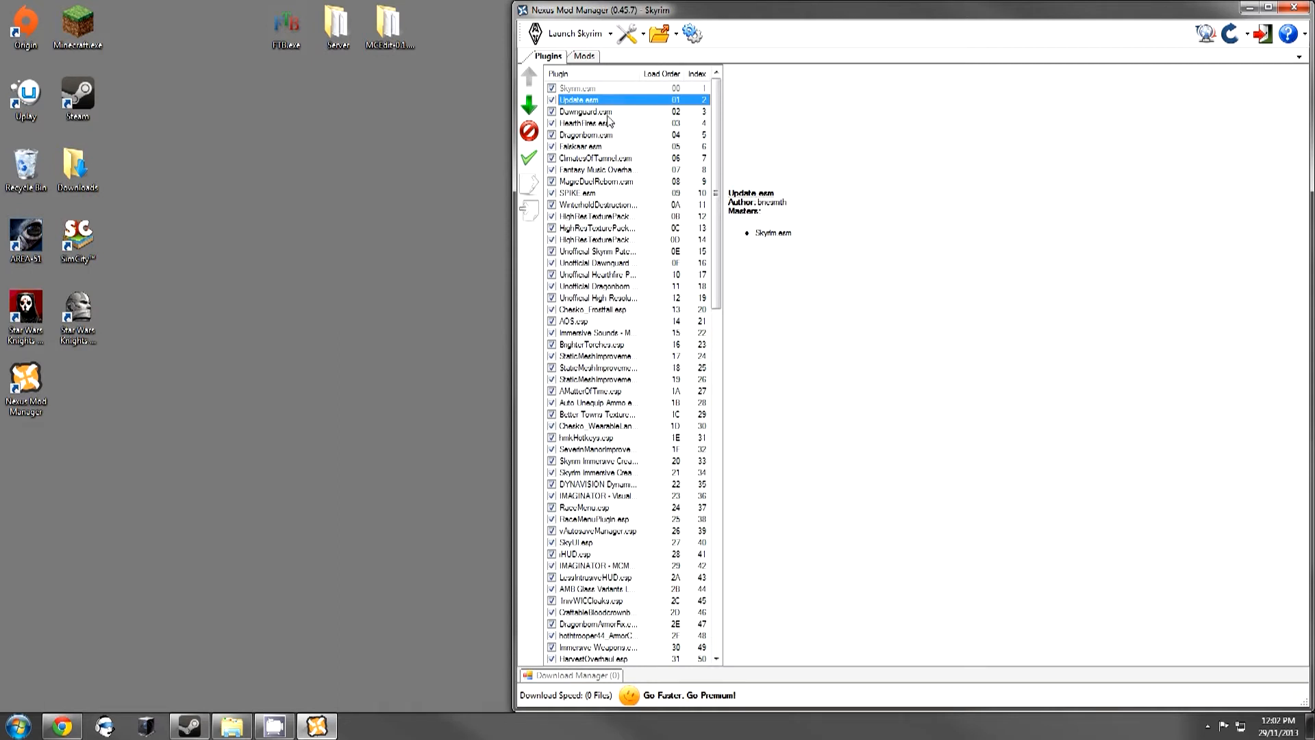
pyautogui.click(611, 112)
pyautogui.click(603, 124)
pyautogui.click(604, 136)
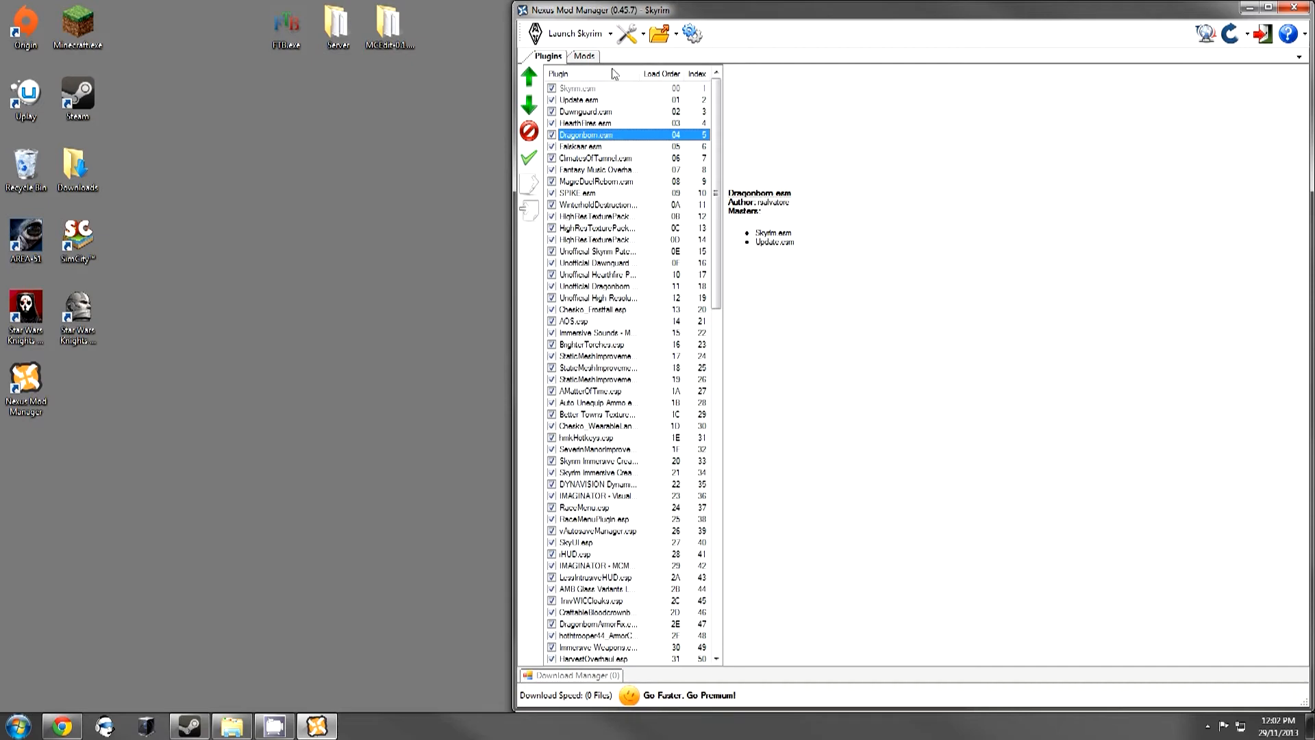
pyautogui.moveTo(716, 192)
pyautogui.mouseDown()
pyautogui.moveTo(716, 524)
pyautogui.moveTo(717, 192)
pyautogui.mouseUp()
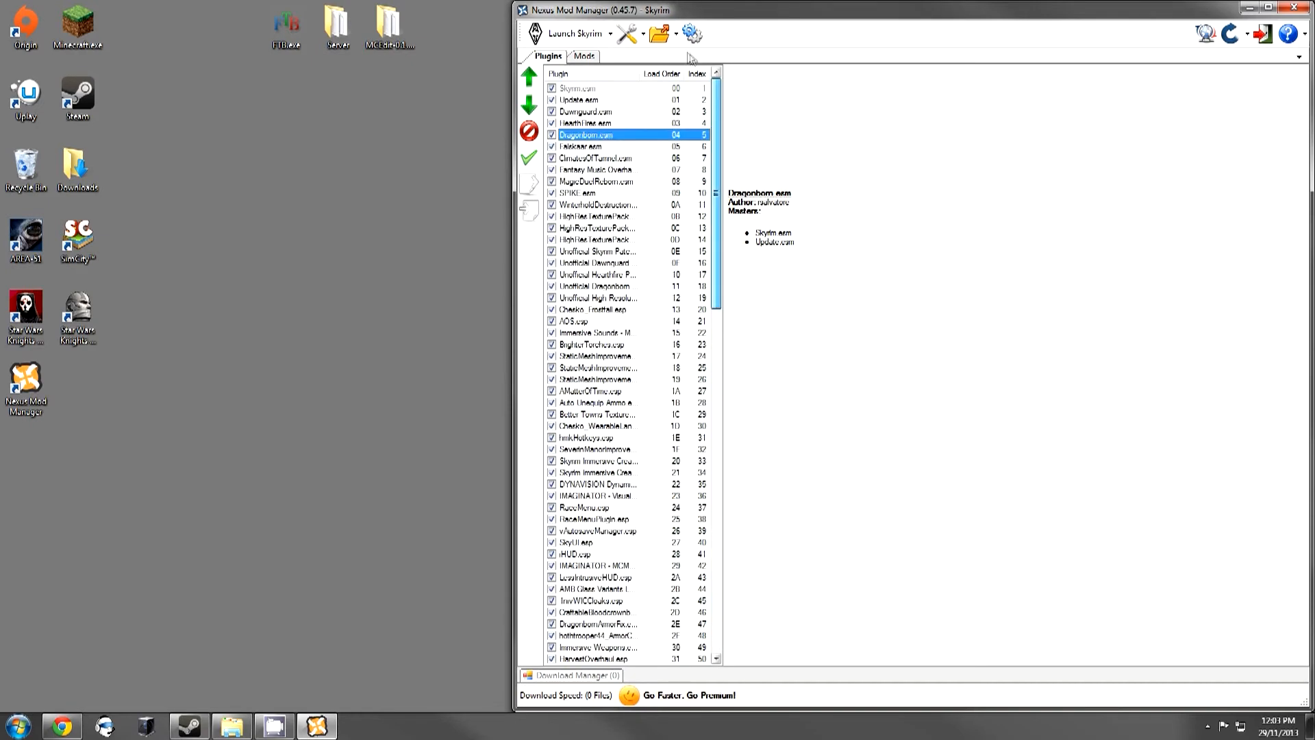
# Activate the Dragon Falls Manor mod from the mod list and deactivate it again.
pyautogui.click(584, 56)
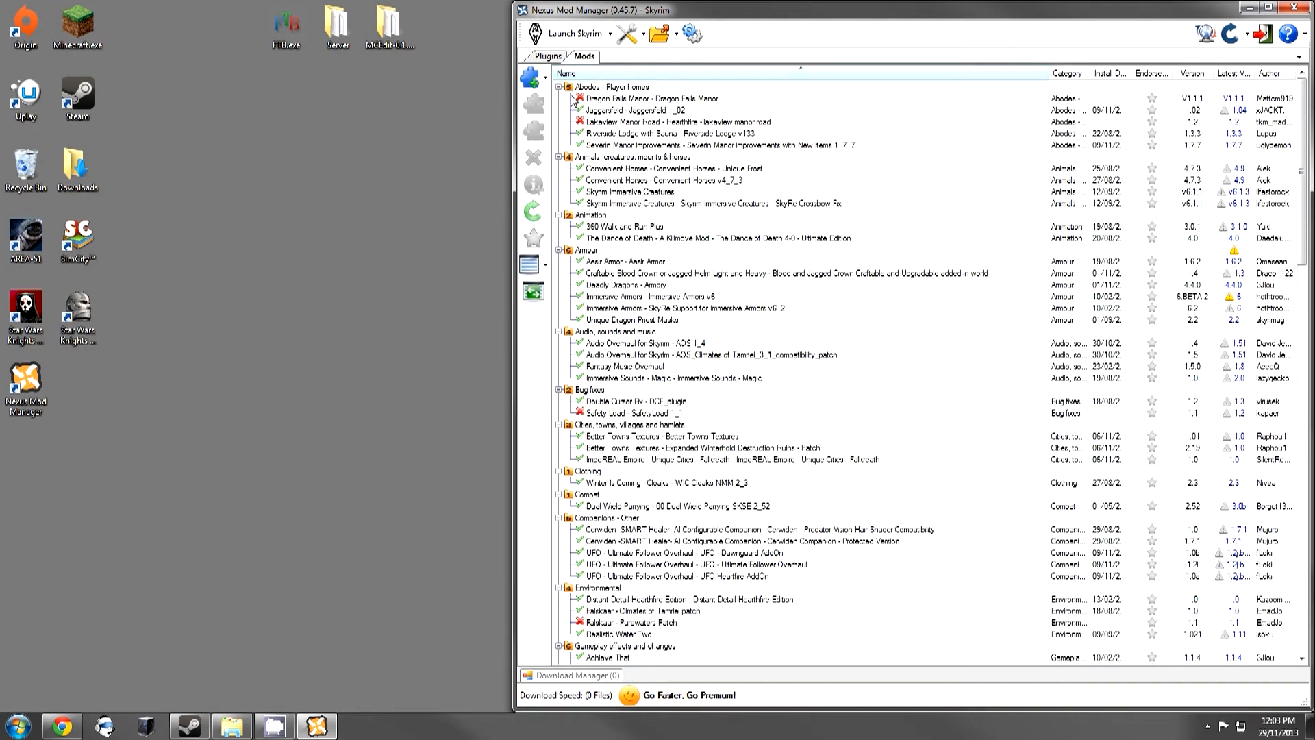
pyautogui.click(582, 100)
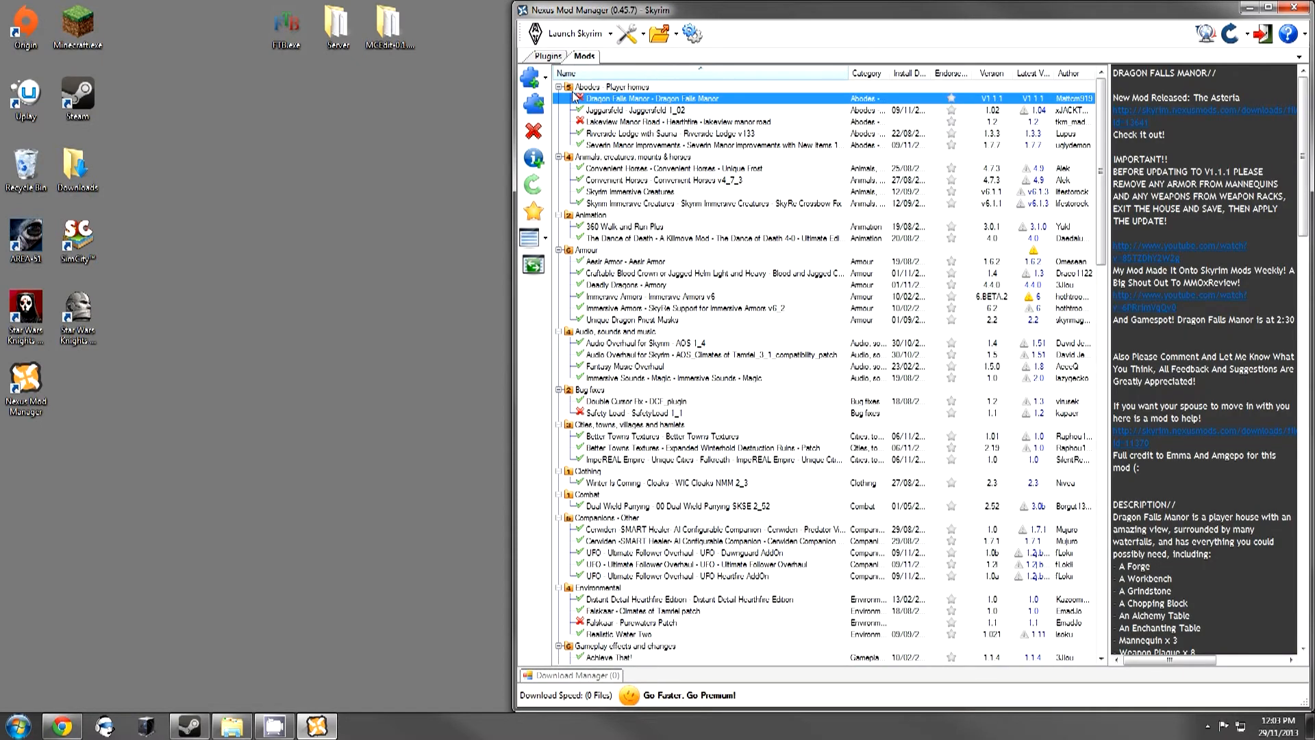
pyautogui.click(538, 102)
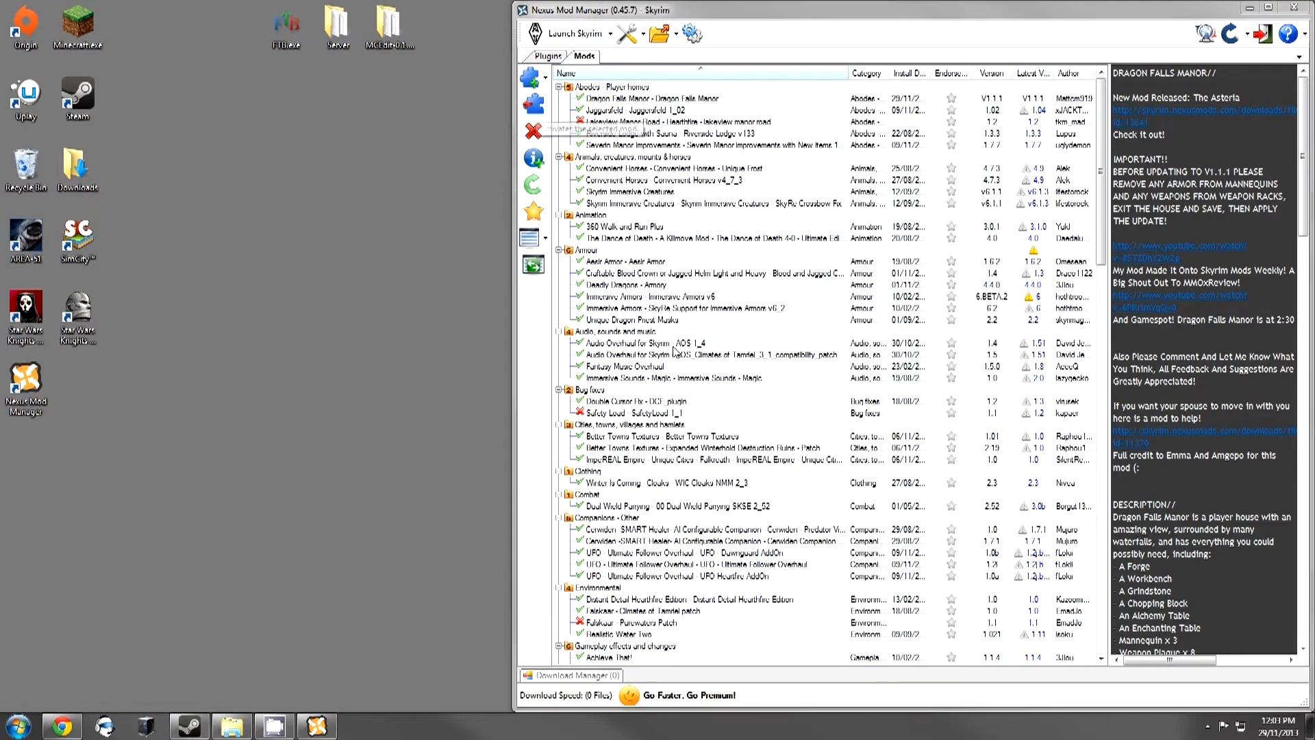
pyautogui.click(721, 415)
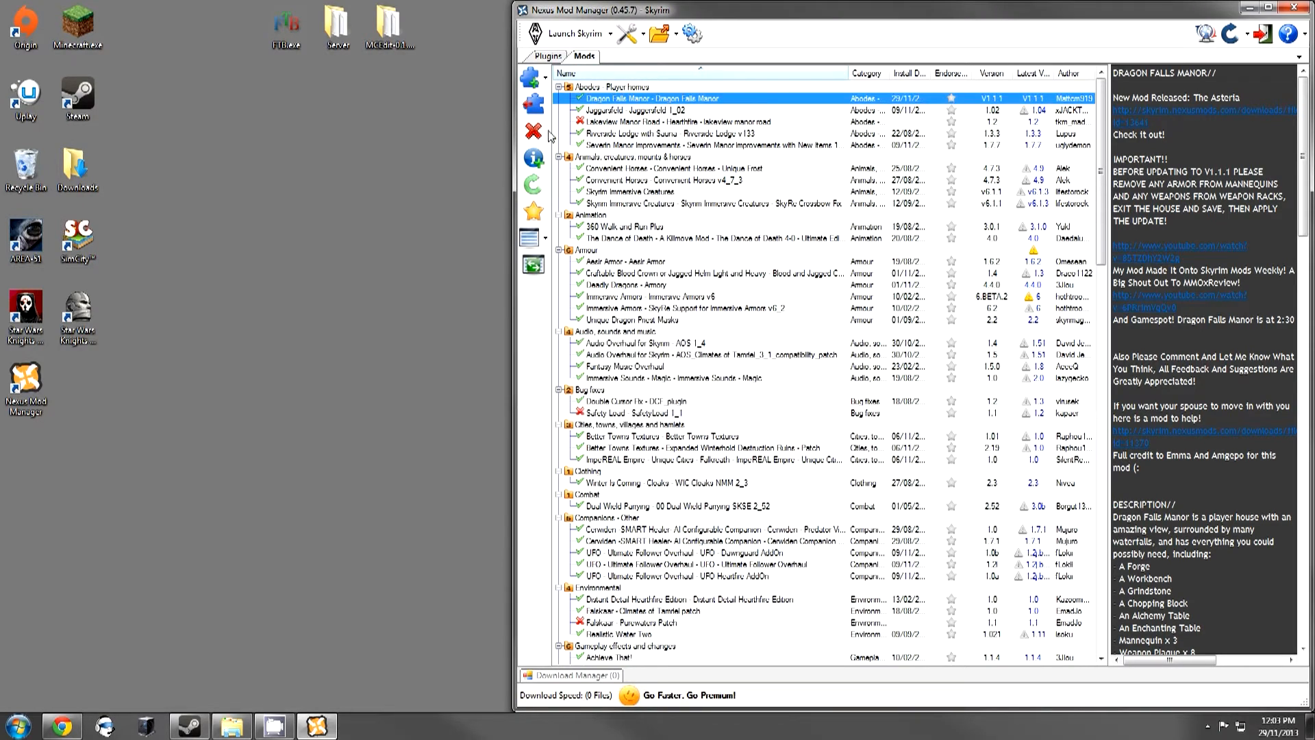
pyautogui.click(544, 103)
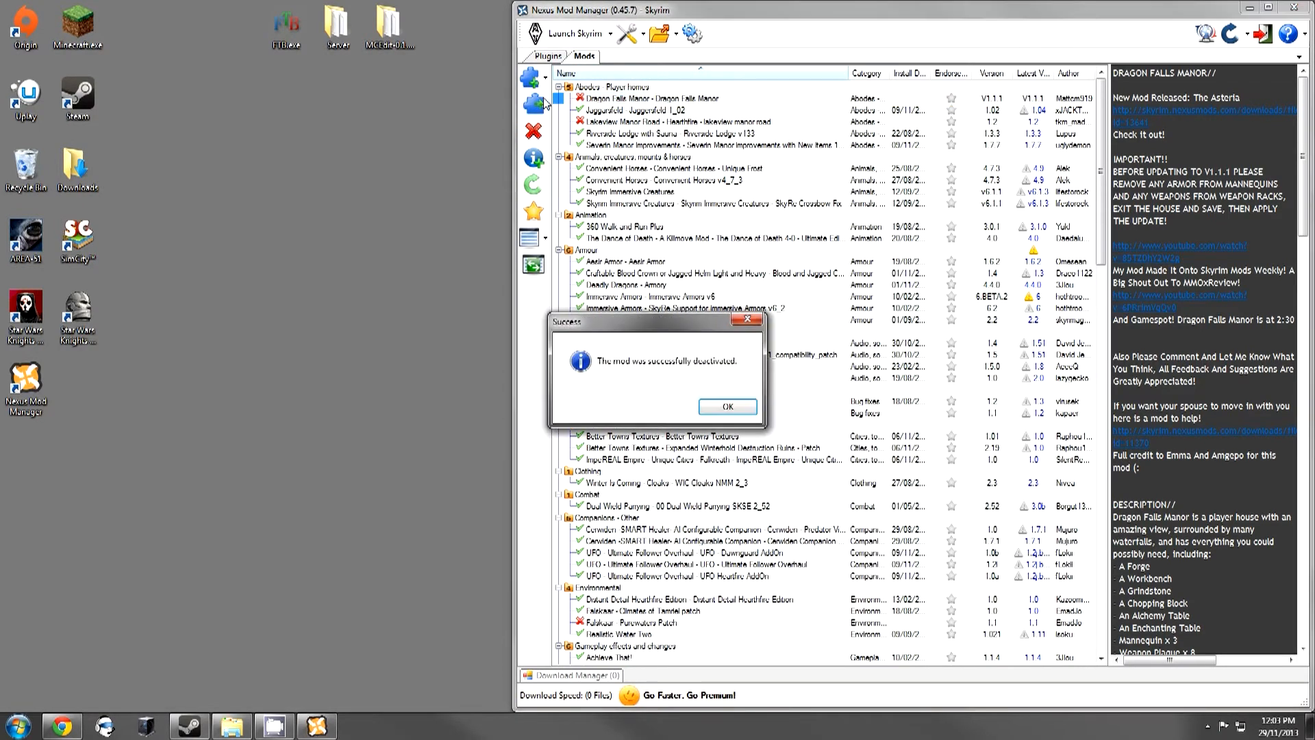
pyautogui.click(746, 408)
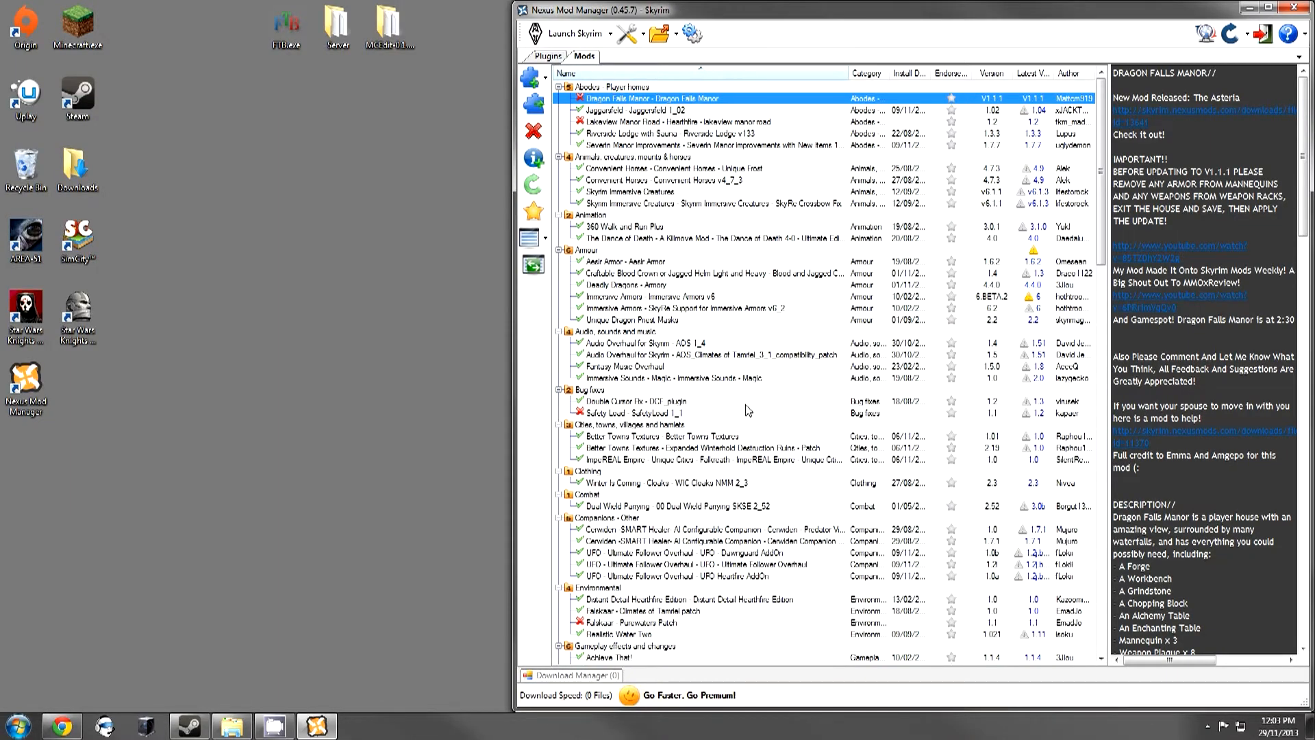
# Minimize the mod manager, return to Chrome and look over the description and requirements on the SkyUI mod page.
pyautogui.click(1249, 7)
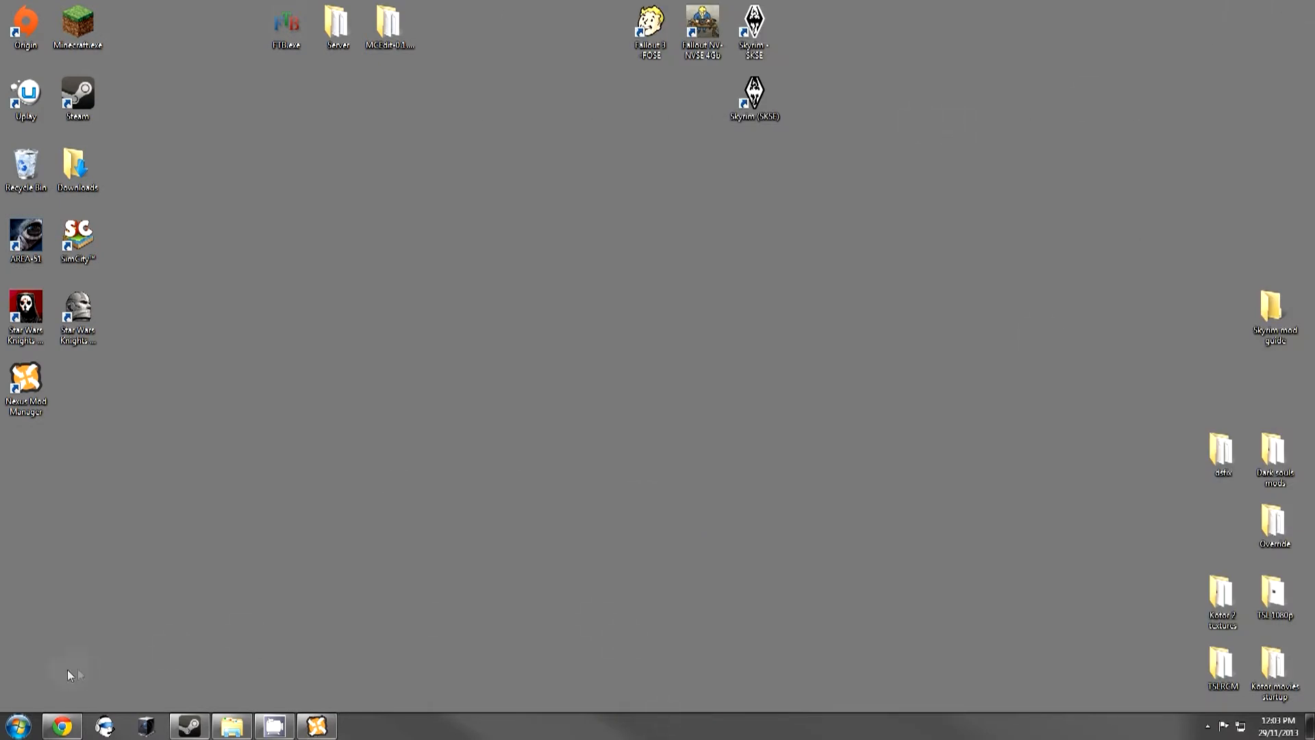
pyautogui.click(69, 728)
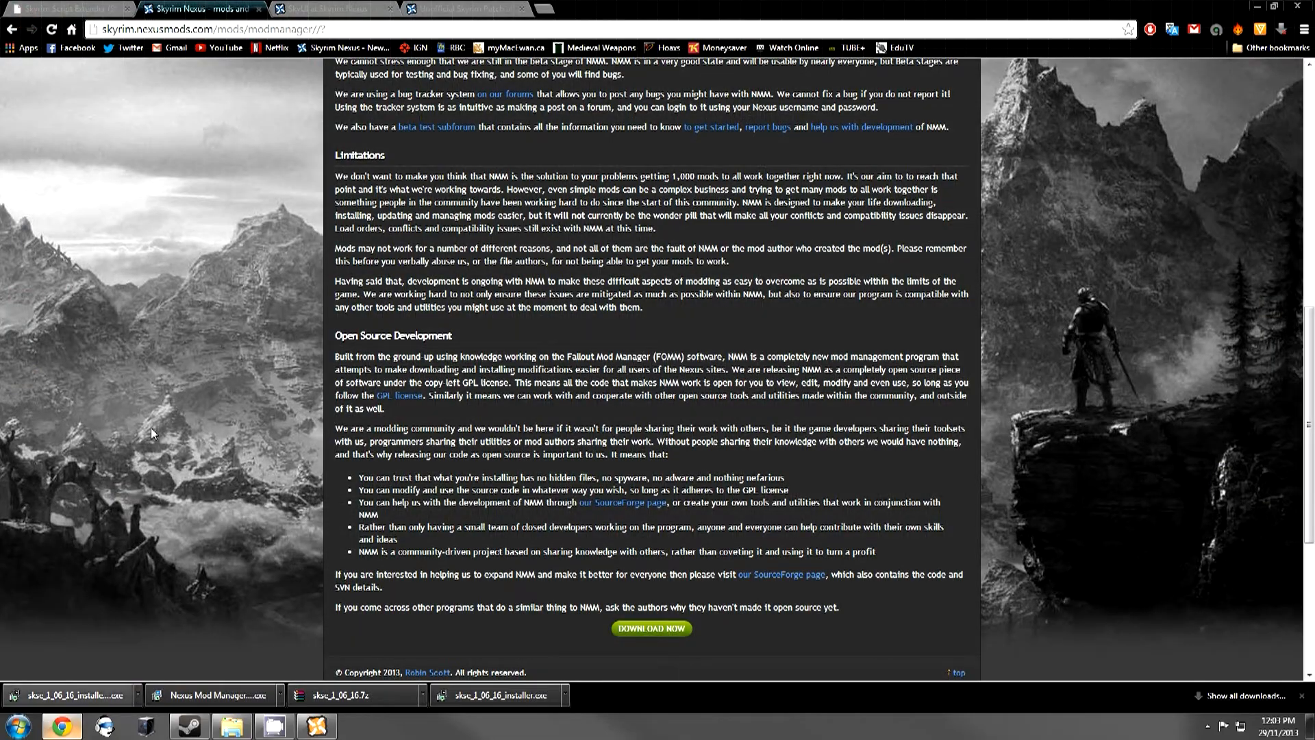
pyautogui.click(334, 9)
pyautogui.scroll(6, 369, 323)
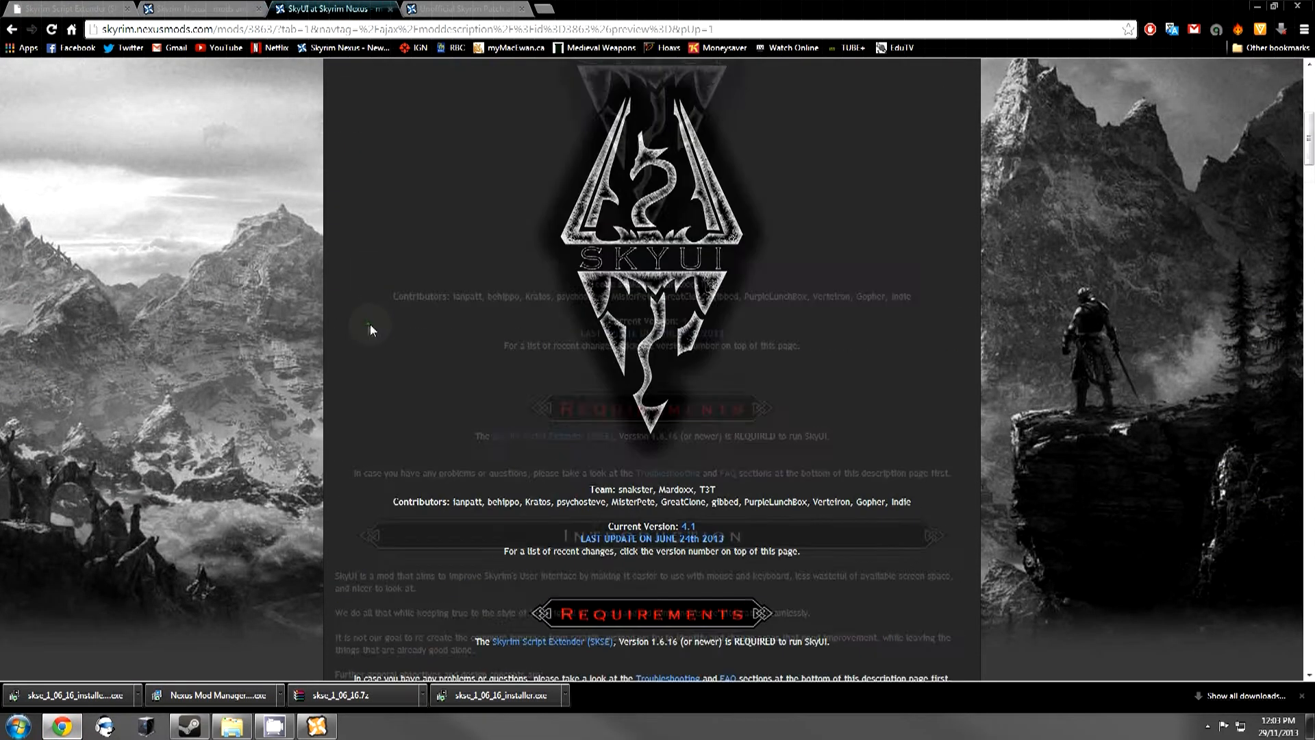
pyautogui.scroll(2, 369, 323)
pyautogui.scroll(-10, 379, 352)
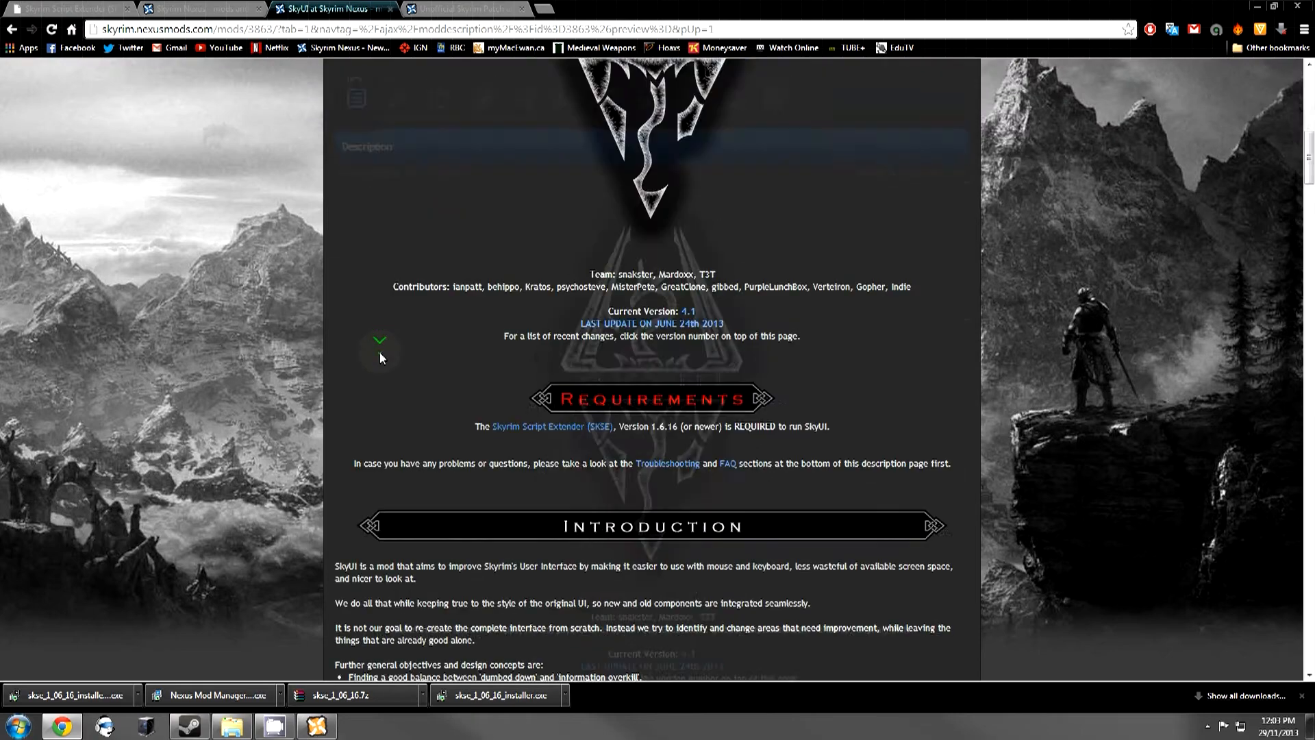
pyautogui.scroll(9, 380, 352)
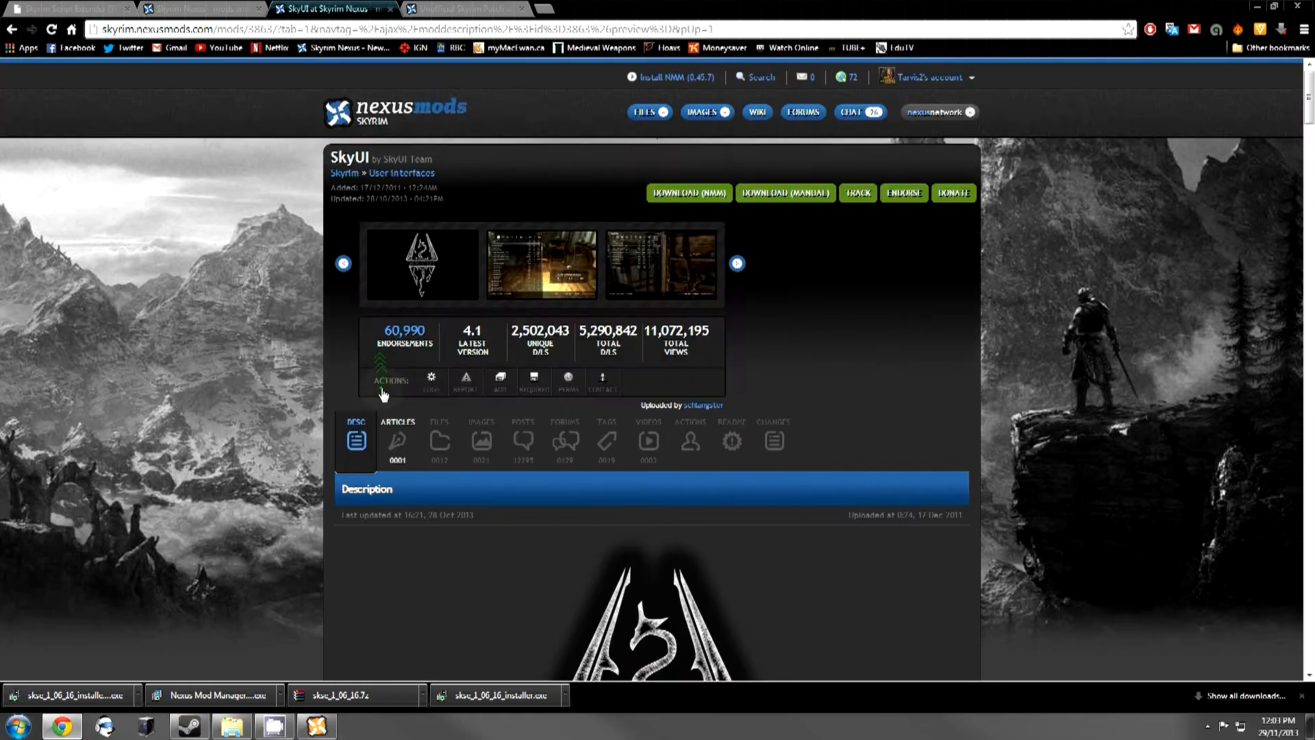
# View the SkyUI page's screenshots of the inventory, magic and example configuration menus, closing the enlarged image at the end.
pyautogui.click(561, 273)
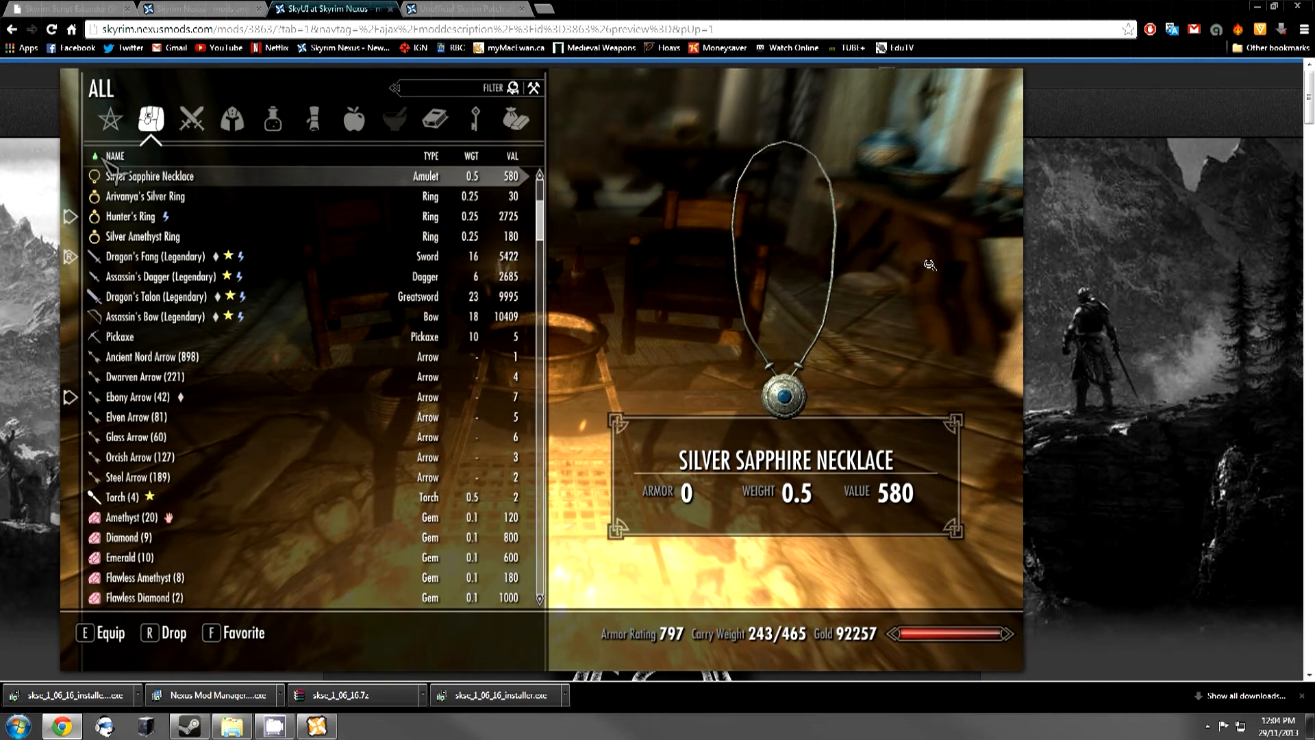
pyautogui.click(925, 263)
pyautogui.click(735, 266)
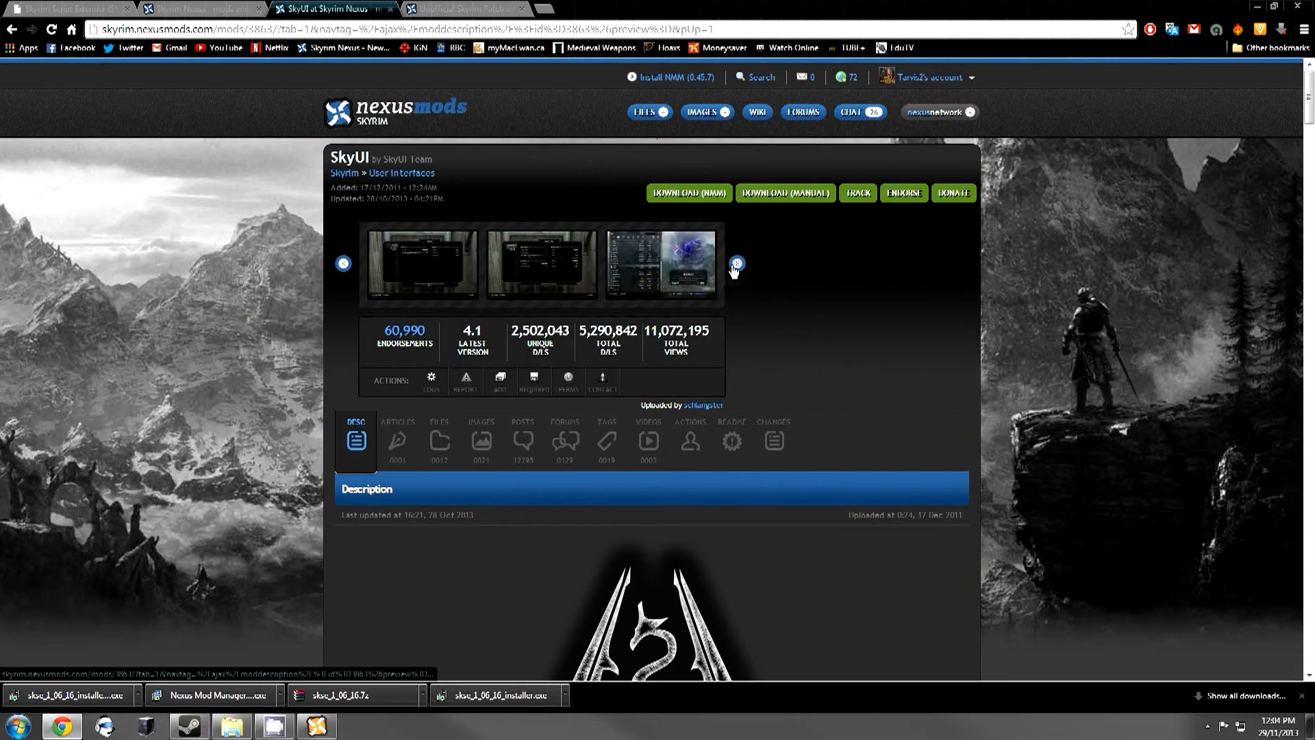
pyautogui.click(676, 284)
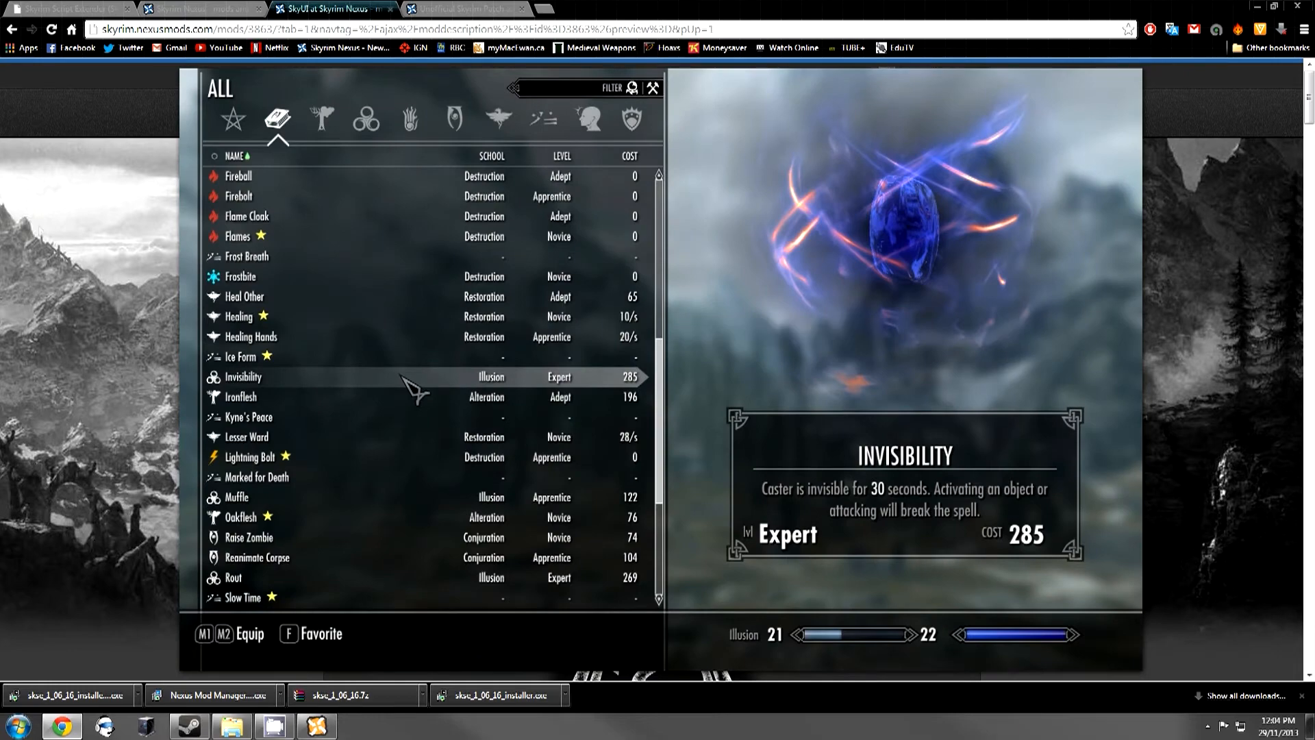
pyautogui.click(691, 237)
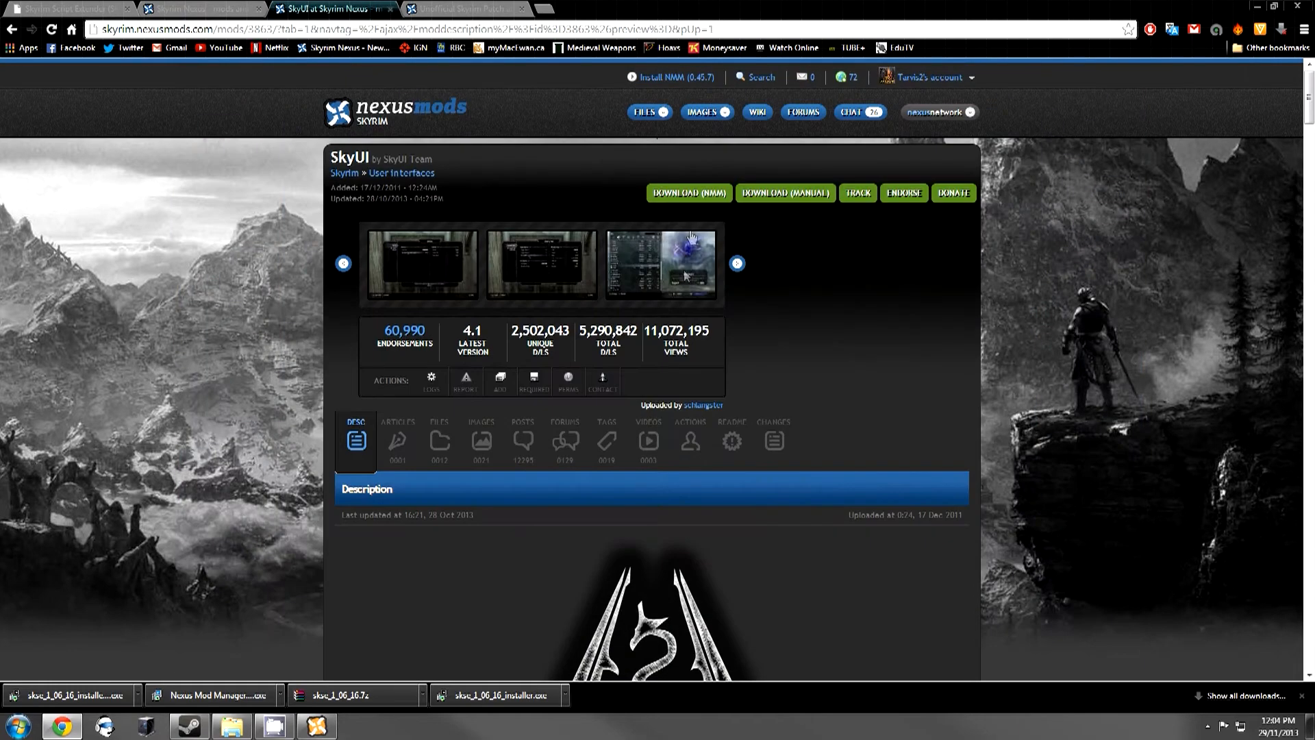
pyautogui.click(521, 281)
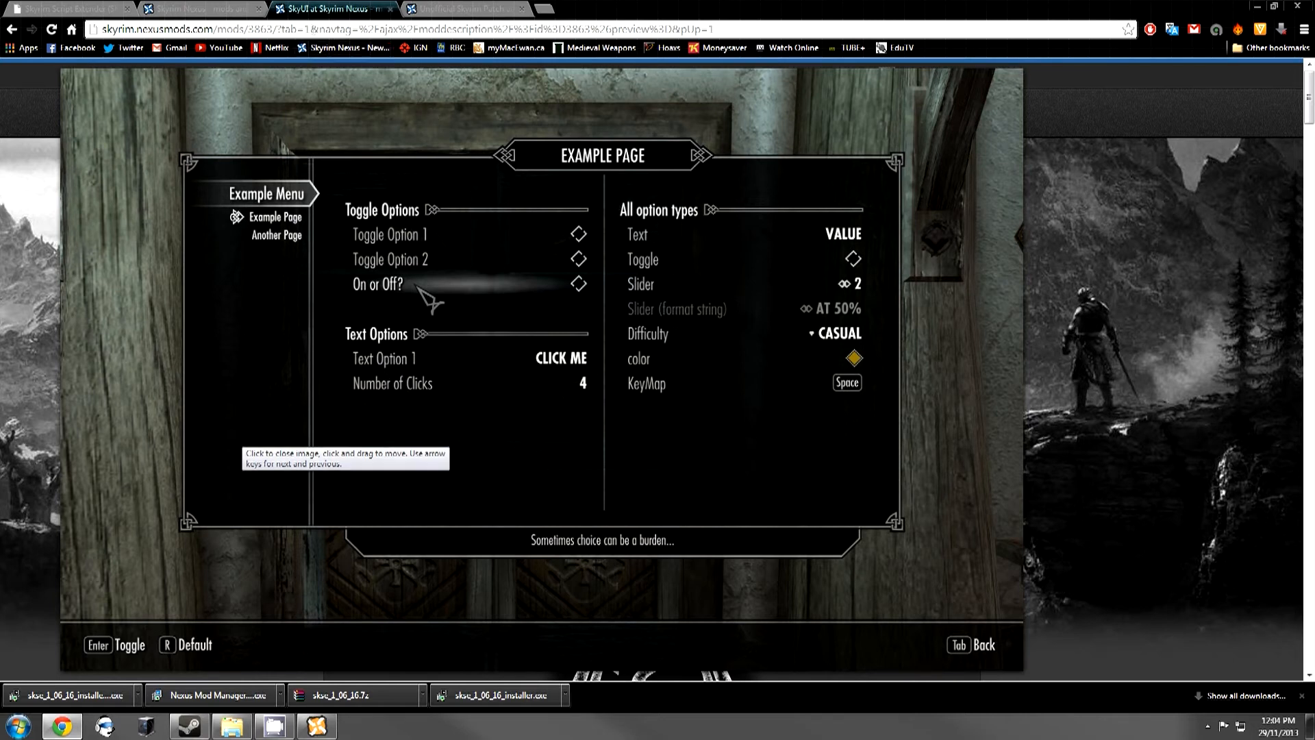
pyautogui.click(237, 10)
pyautogui.scroll(10, 657, 343)
pyautogui.click(356, 6)
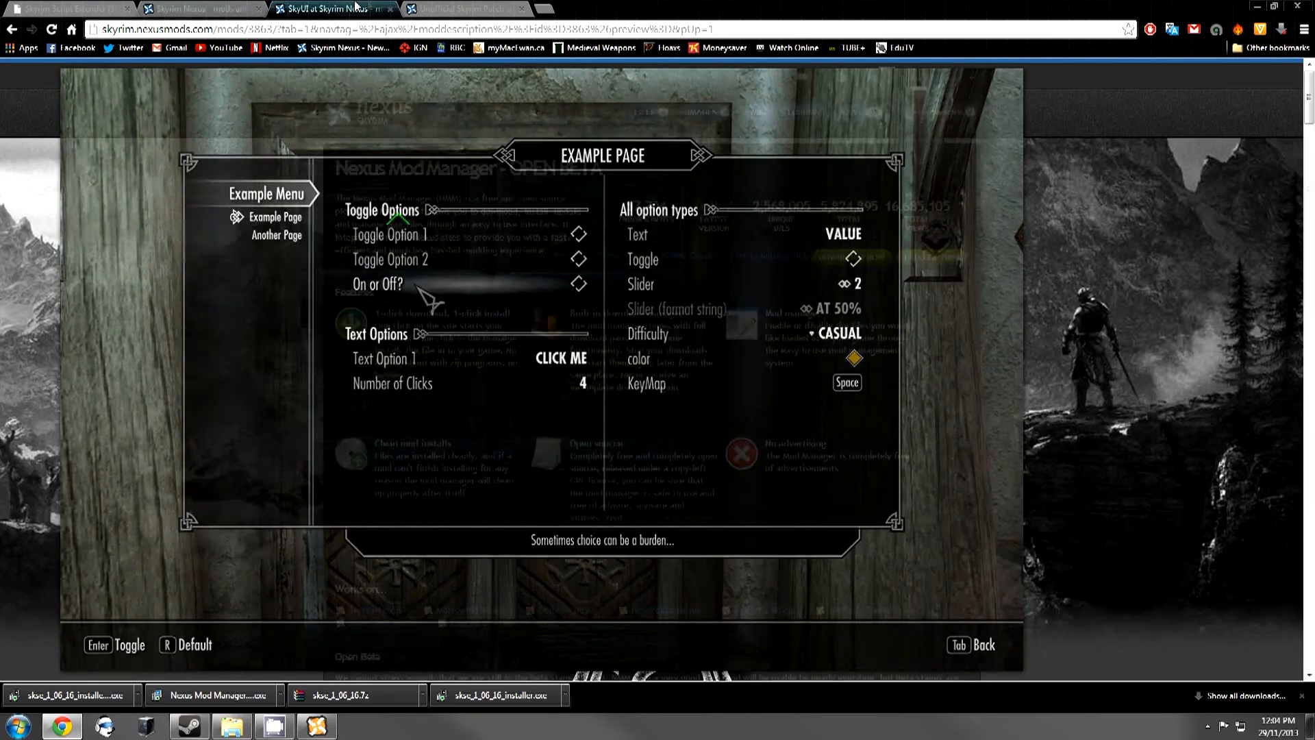
pyautogui.click(661, 258)
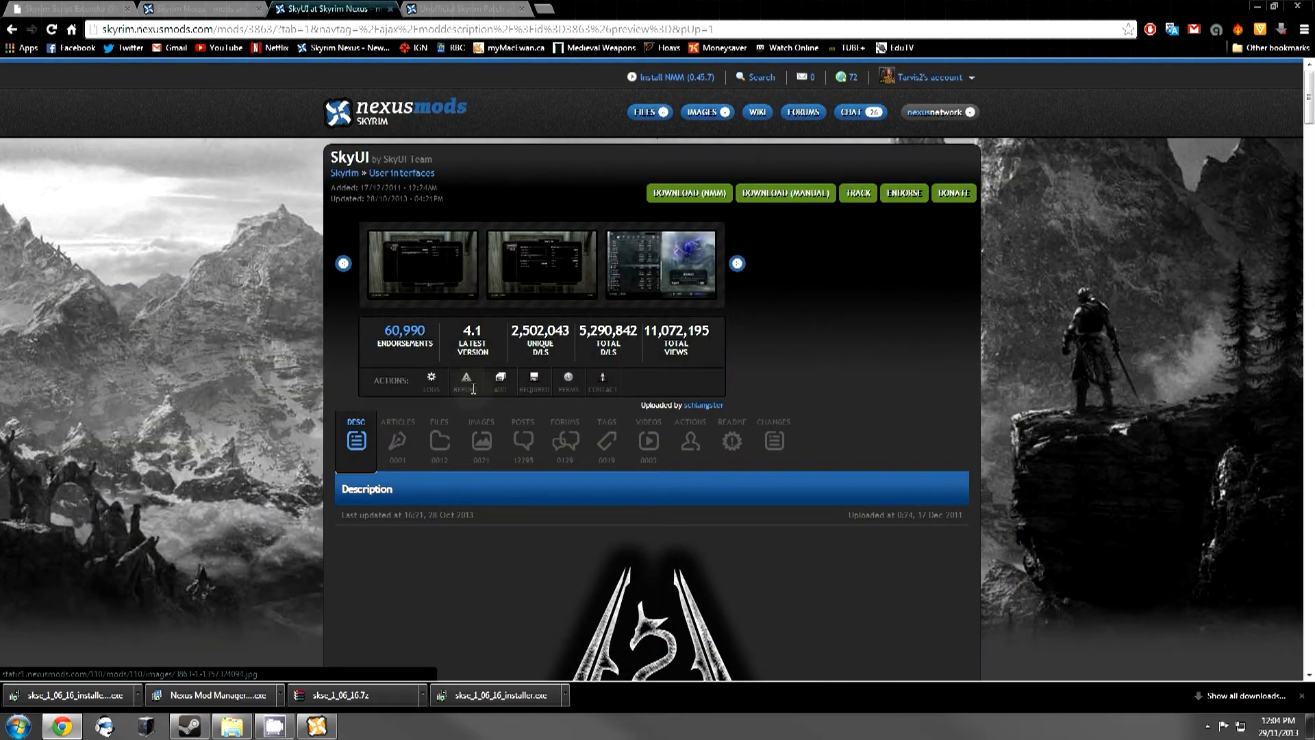
# Download the main file SkyUI_4_1 through Nexus Mod Manager and check it in the download queue.
pyautogui.click(442, 444)
pyautogui.scroll(-5, 329, 412)
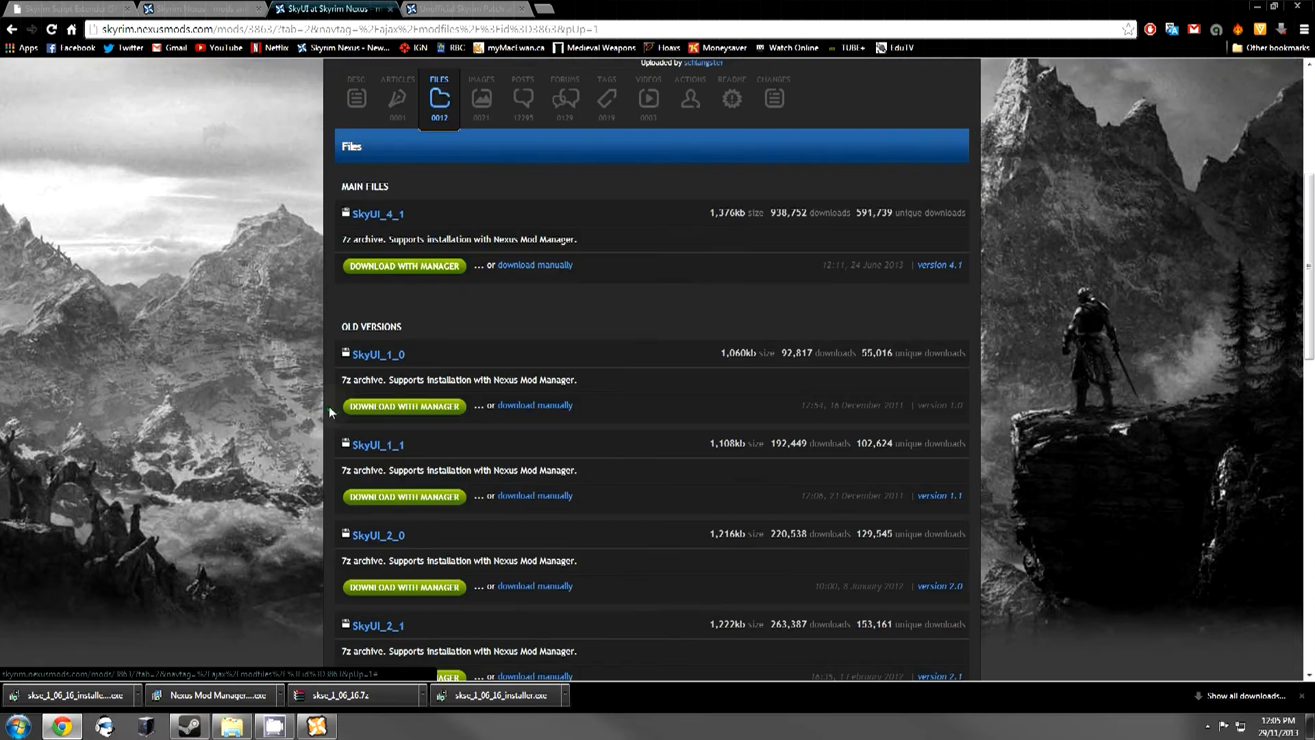
pyautogui.scroll(5, 443, 343)
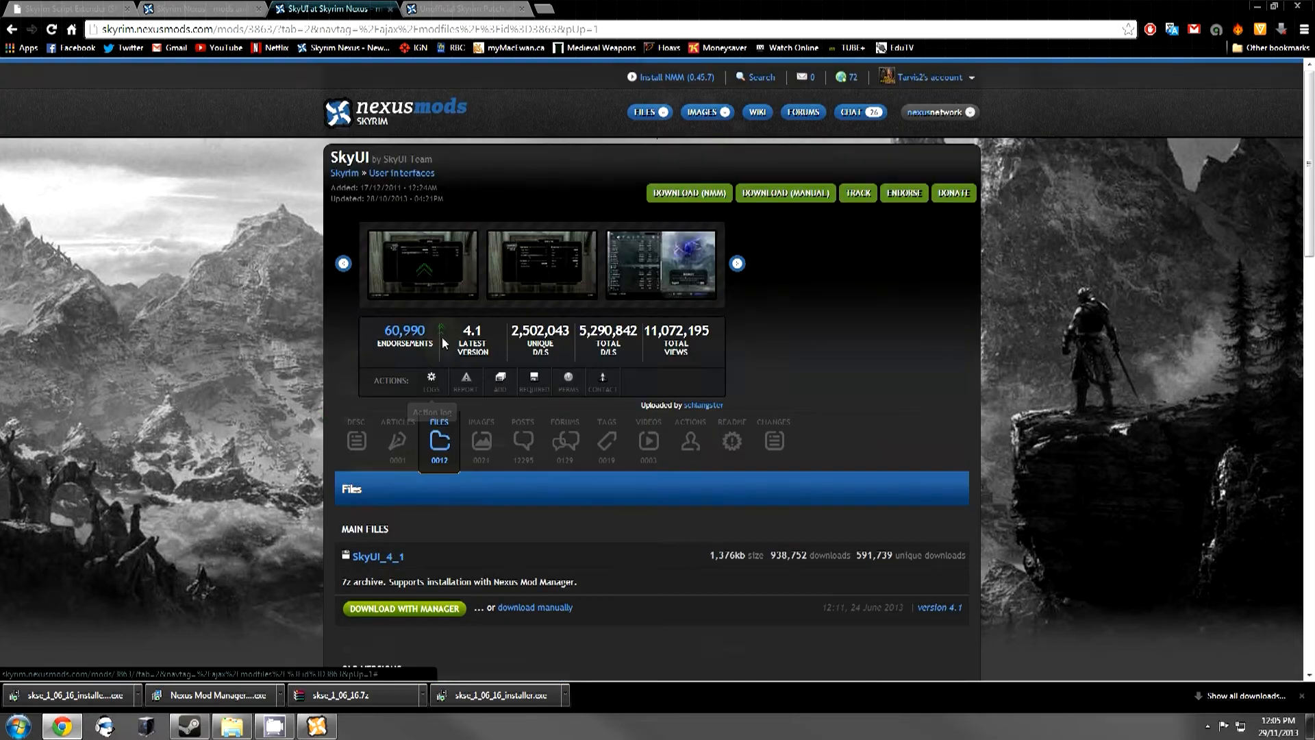
pyautogui.scroll(-4, 439, 458)
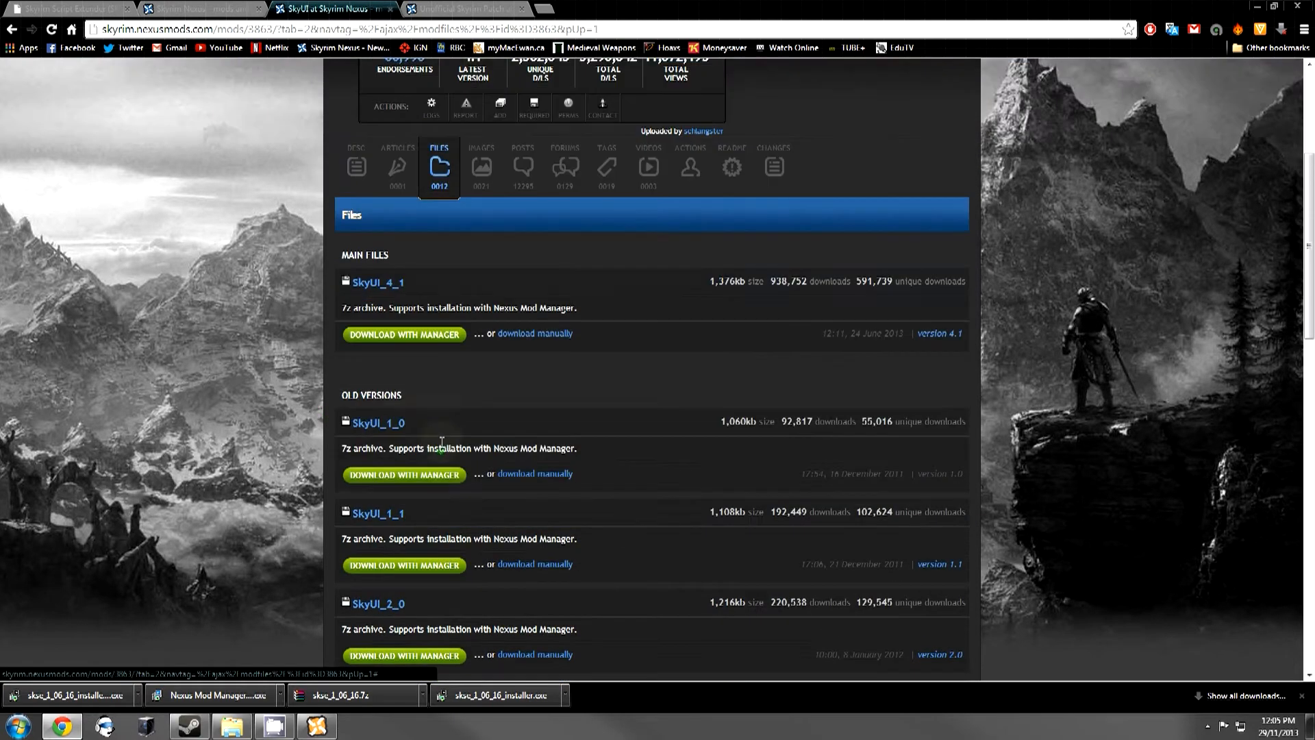
pyautogui.click(426, 340)
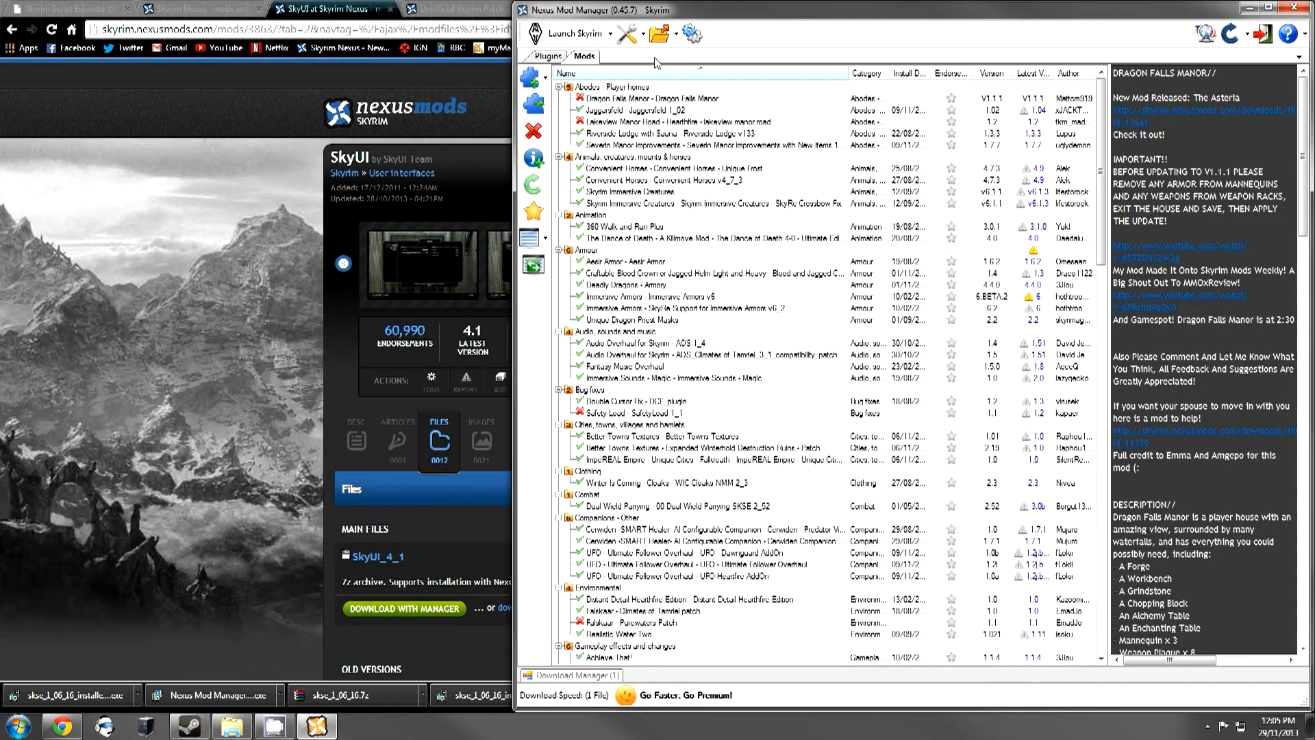
pyautogui.click(587, 675)
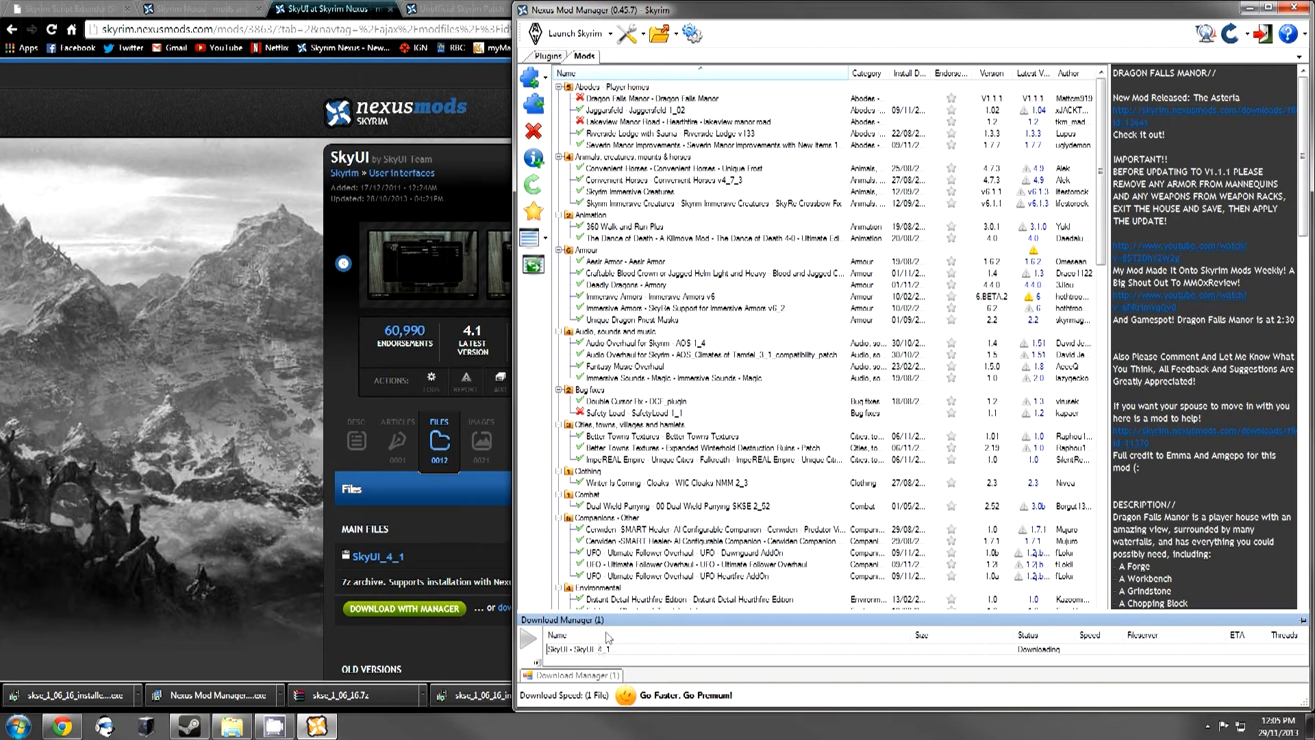
pyautogui.click(623, 413)
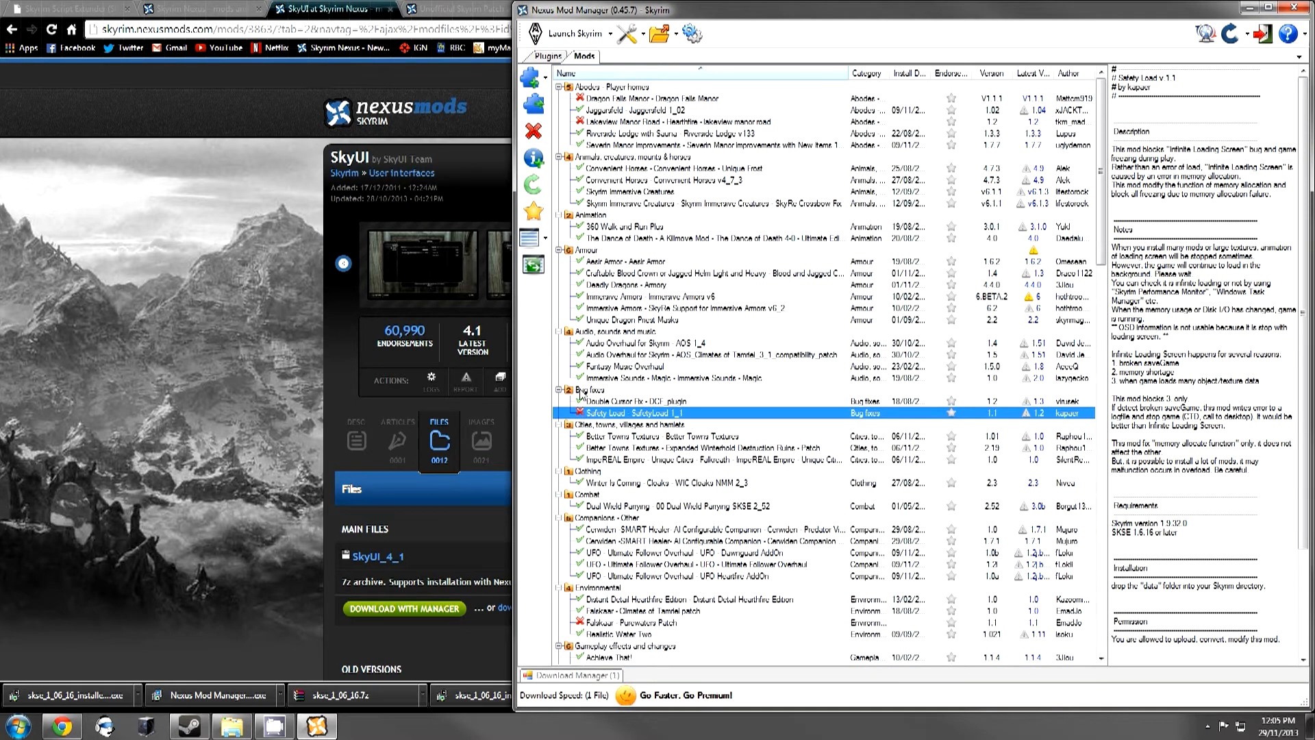
# Locate SkyUI.esp in the mod manager's plugin load order and view its details.
pyautogui.click(549, 57)
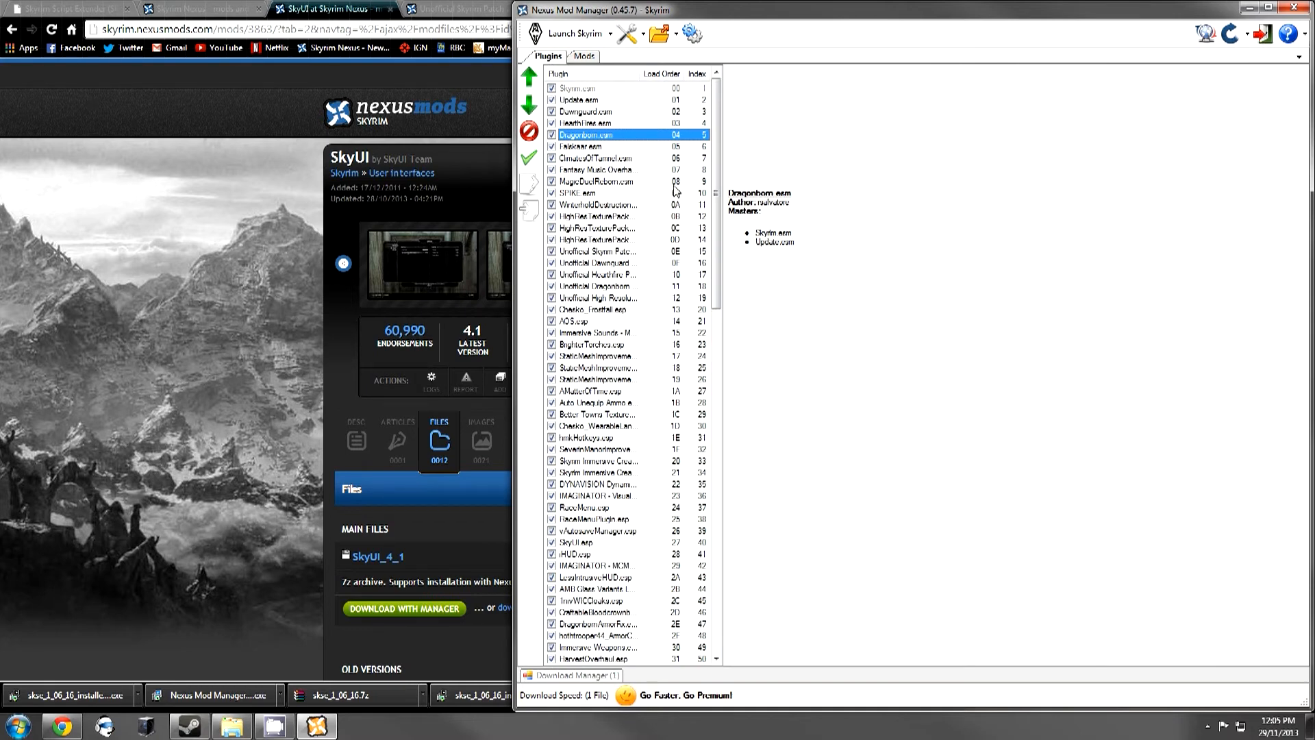
pyautogui.press('s')
pyautogui.press('s')
pyautogui.press('s')
pyautogui.press('s')
pyautogui.press('s')
pyautogui.press('s')
pyautogui.press('s')
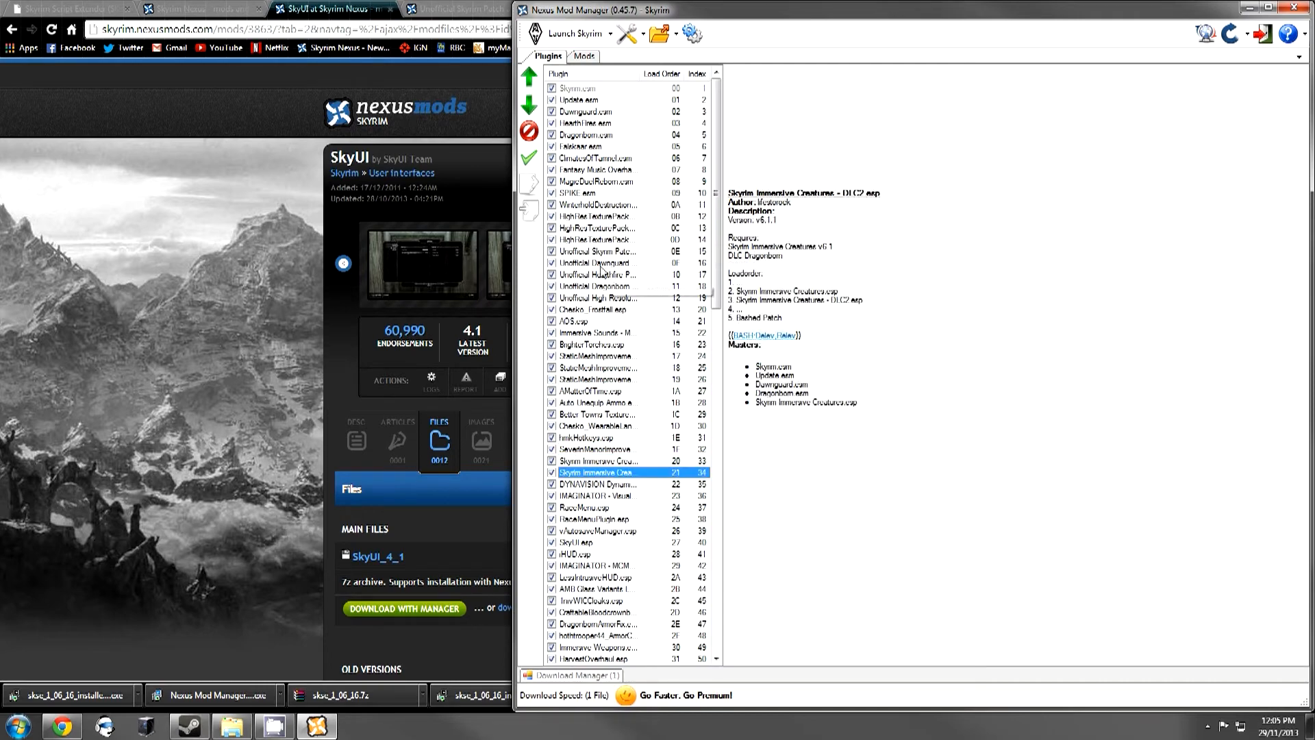
pyautogui.scroll(-10, 622, 426)
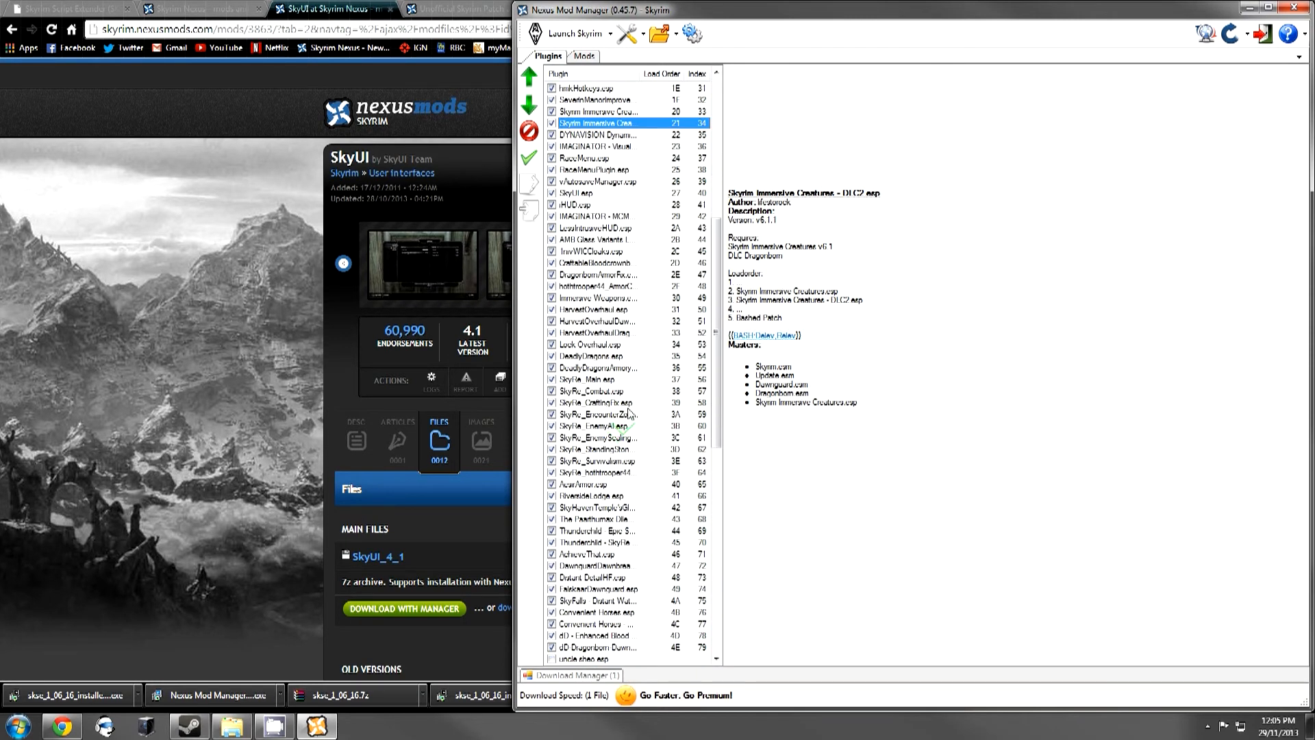
pyautogui.press('s')
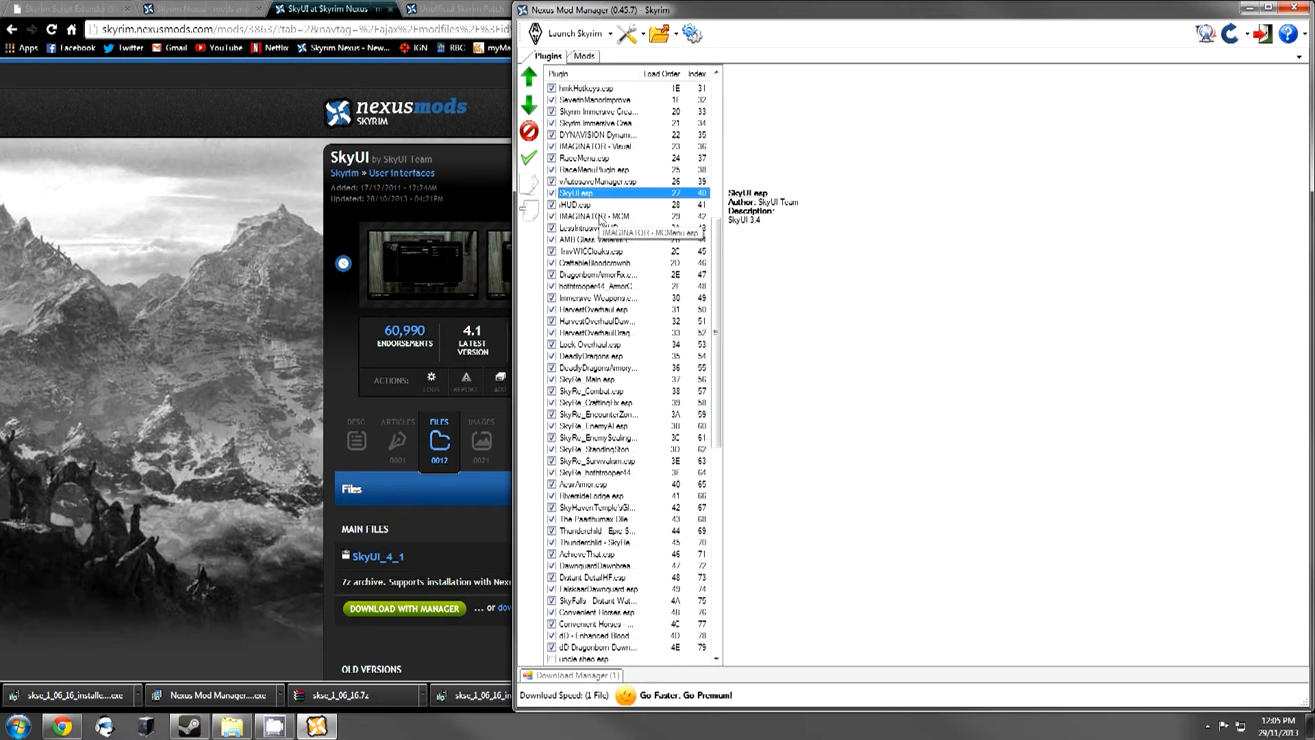
pyautogui.scroll(10, 645, 186)
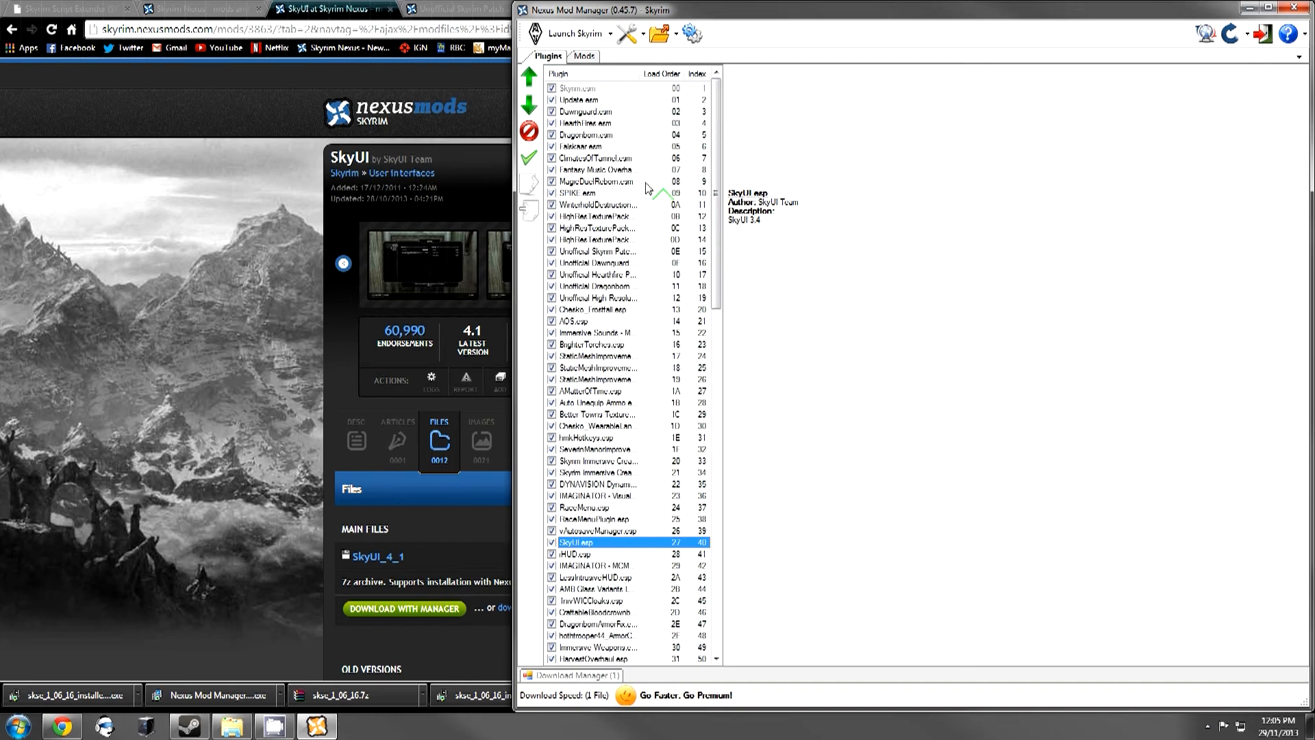
# Review the load order from the official master files down to the last plugin, checking Update.esm and HearthFires.esm.
pyautogui.click(592, 87)
pyautogui.click(596, 100)
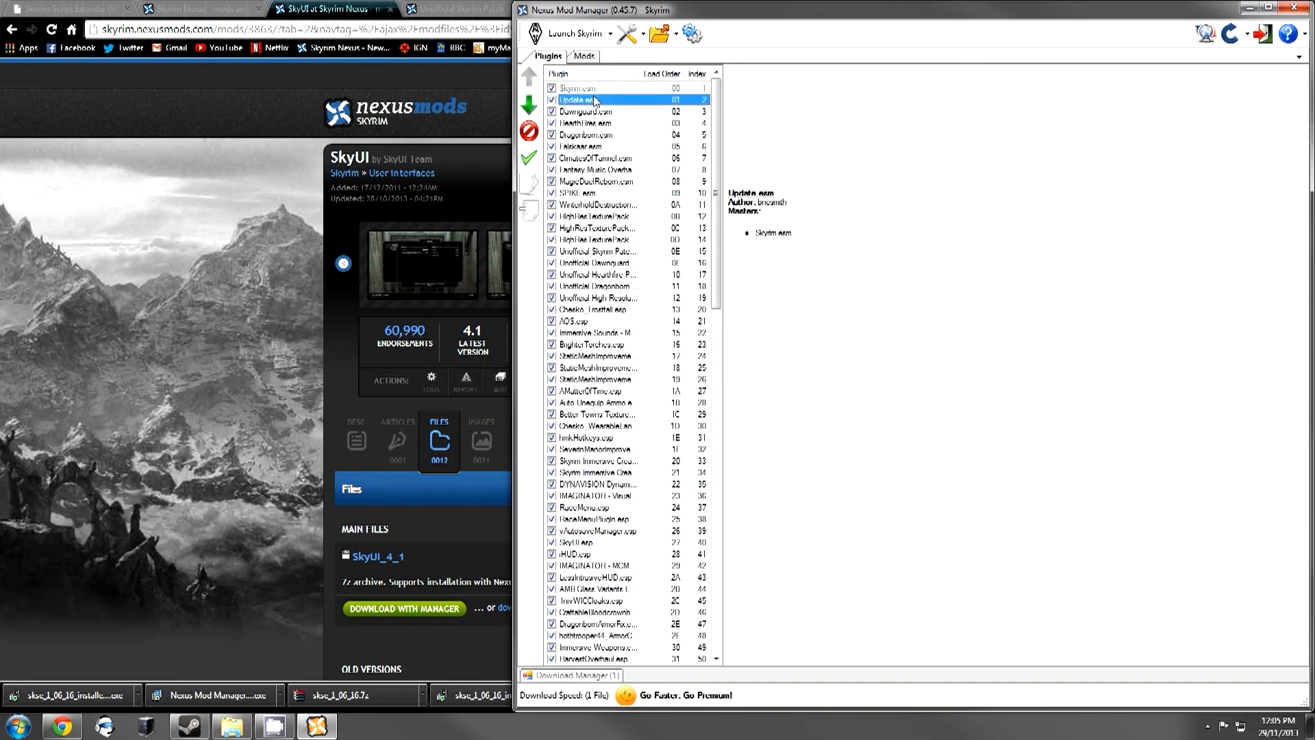
pyautogui.click(597, 124)
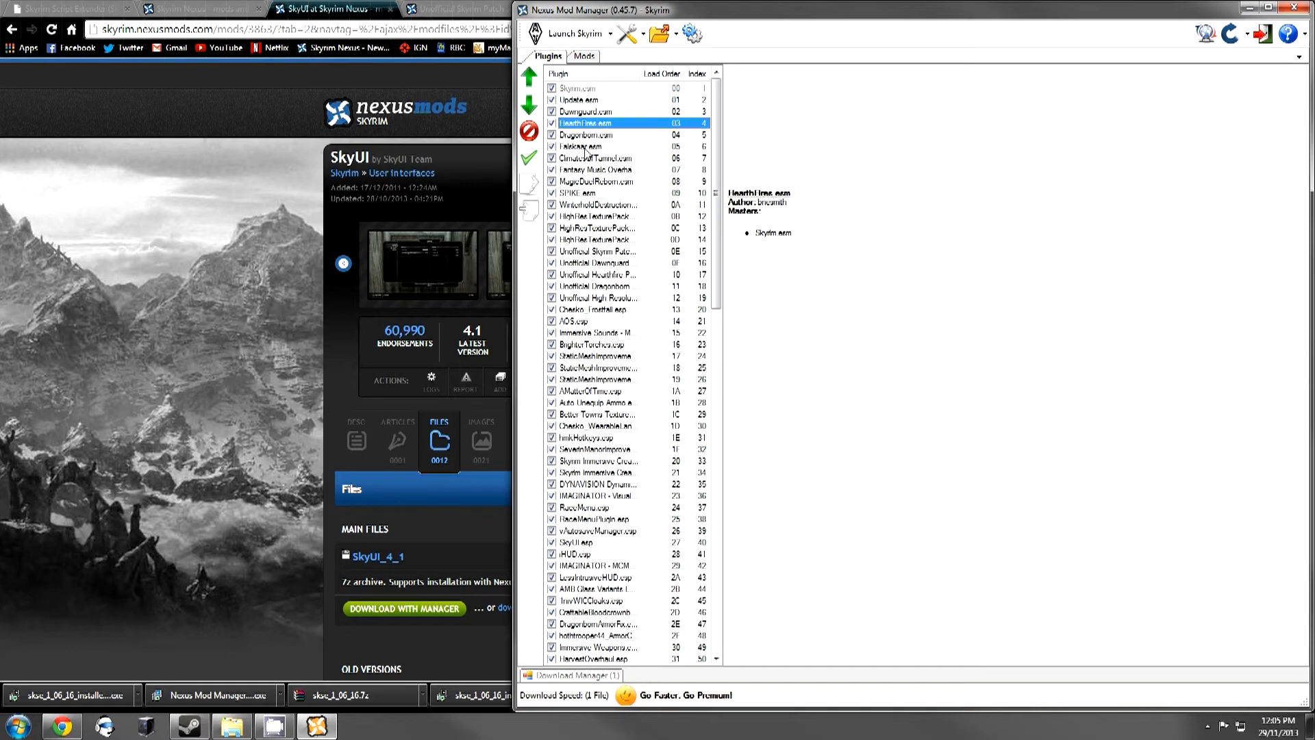
pyautogui.scroll(-10, 587, 157)
pyautogui.scroll(-15, 585, 159)
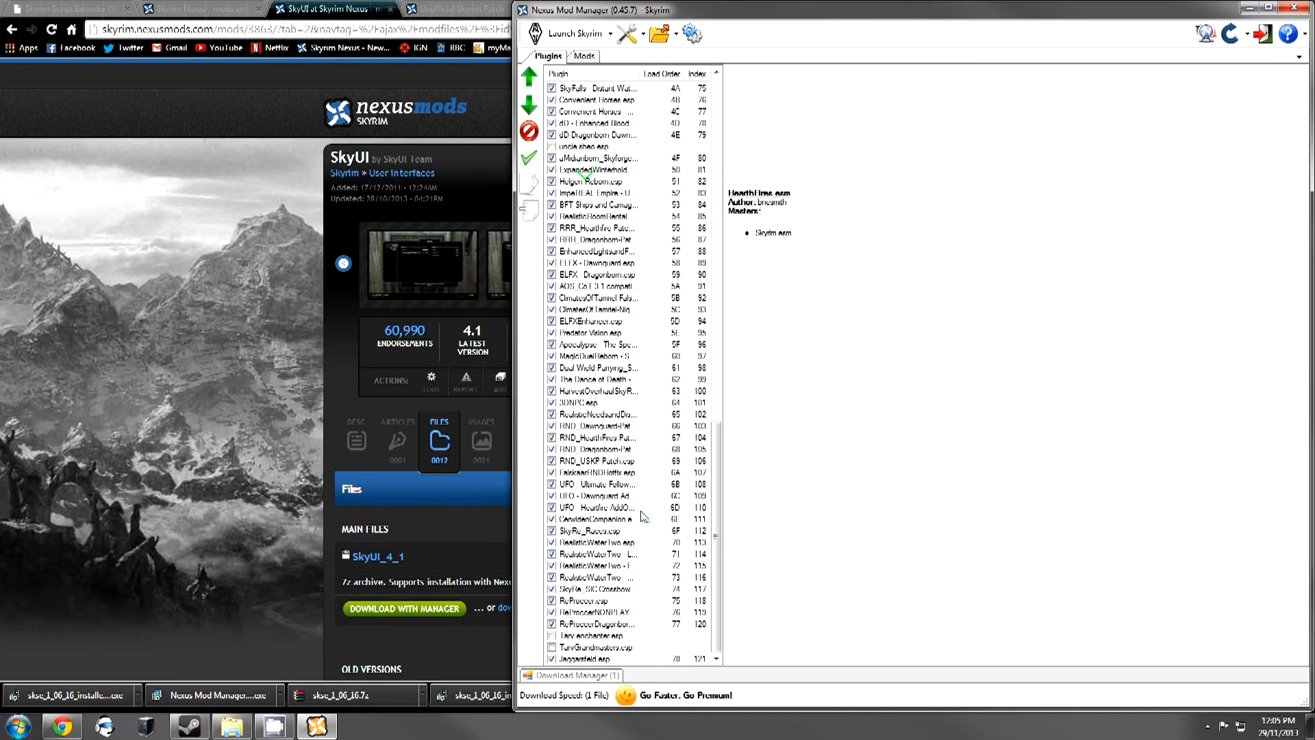
pyautogui.scroll(20, 612, 625)
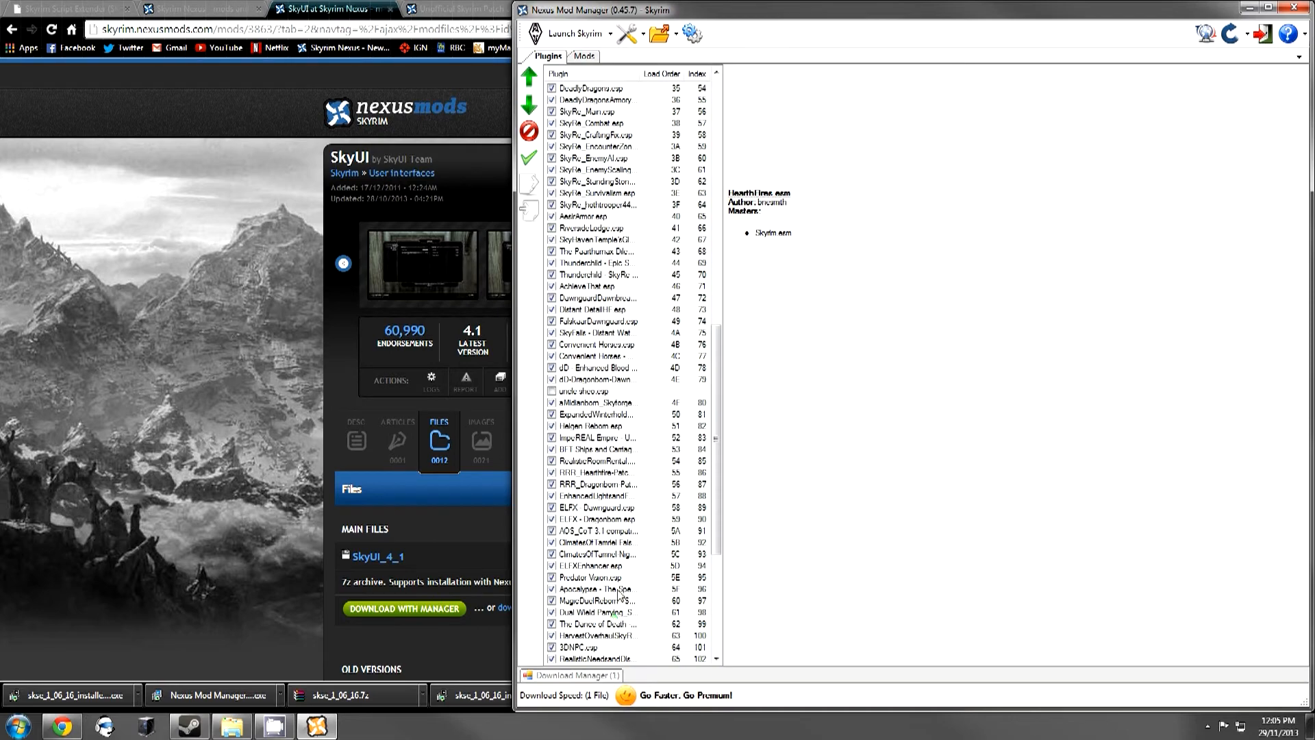
pyautogui.scroll(5, 670, 206)
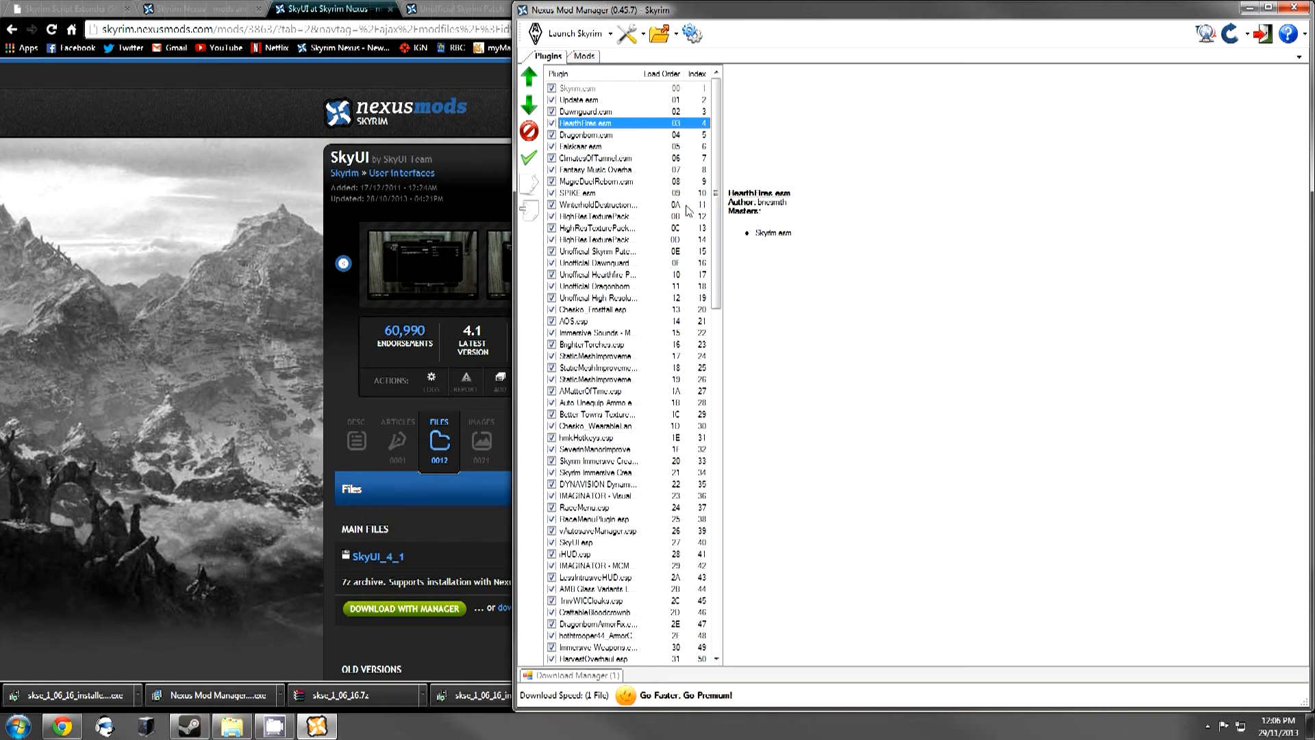
# Return to Chrome, search the Skyrim Nexus files for "boss" and open the BOSS mod page.
pyautogui.click(186, 384)
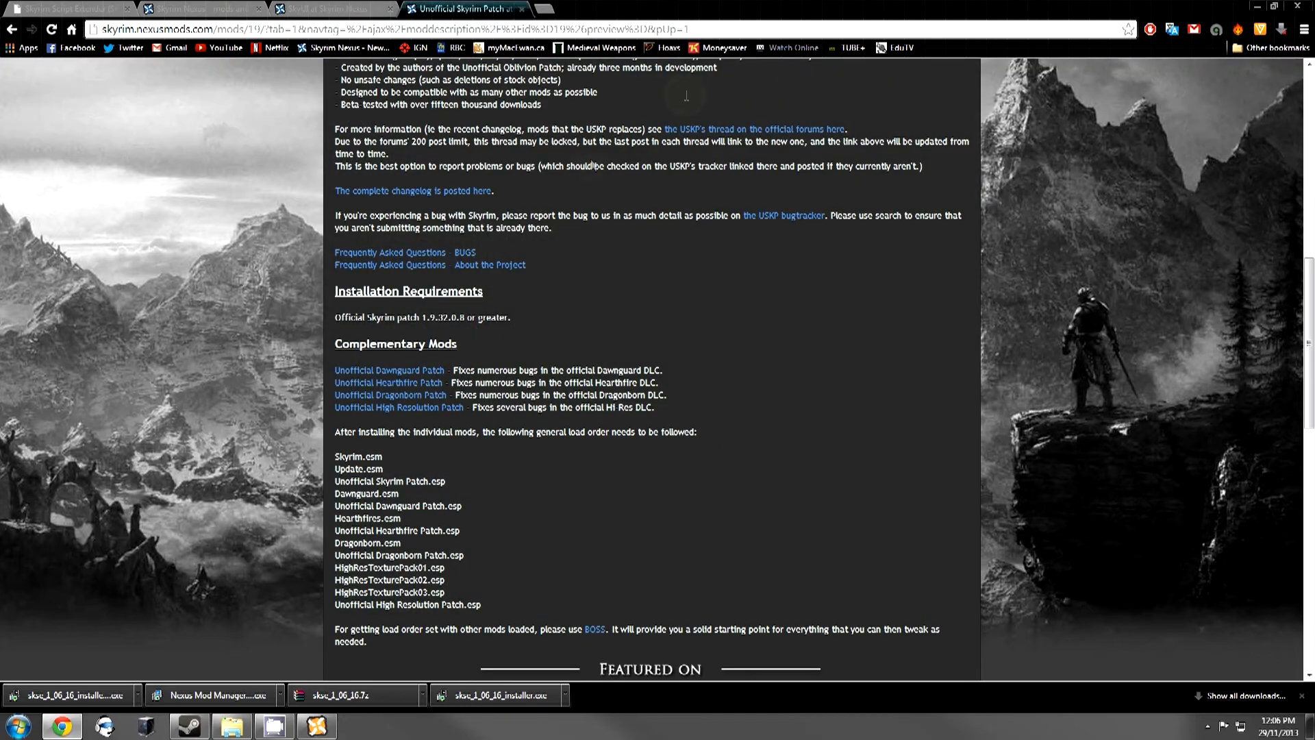
pyautogui.scroll(10, 686, 96)
pyautogui.click(757, 78)
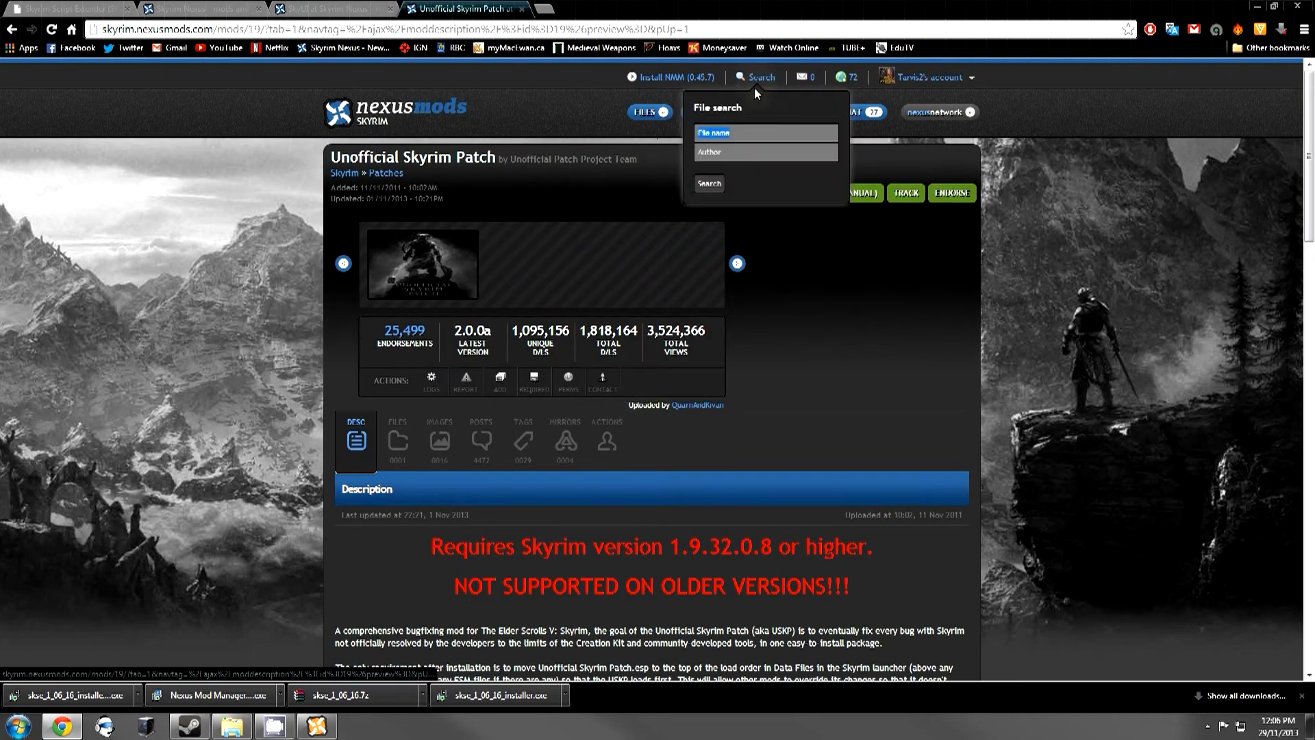
pyautogui.write('boss')
pyautogui.press('Return')
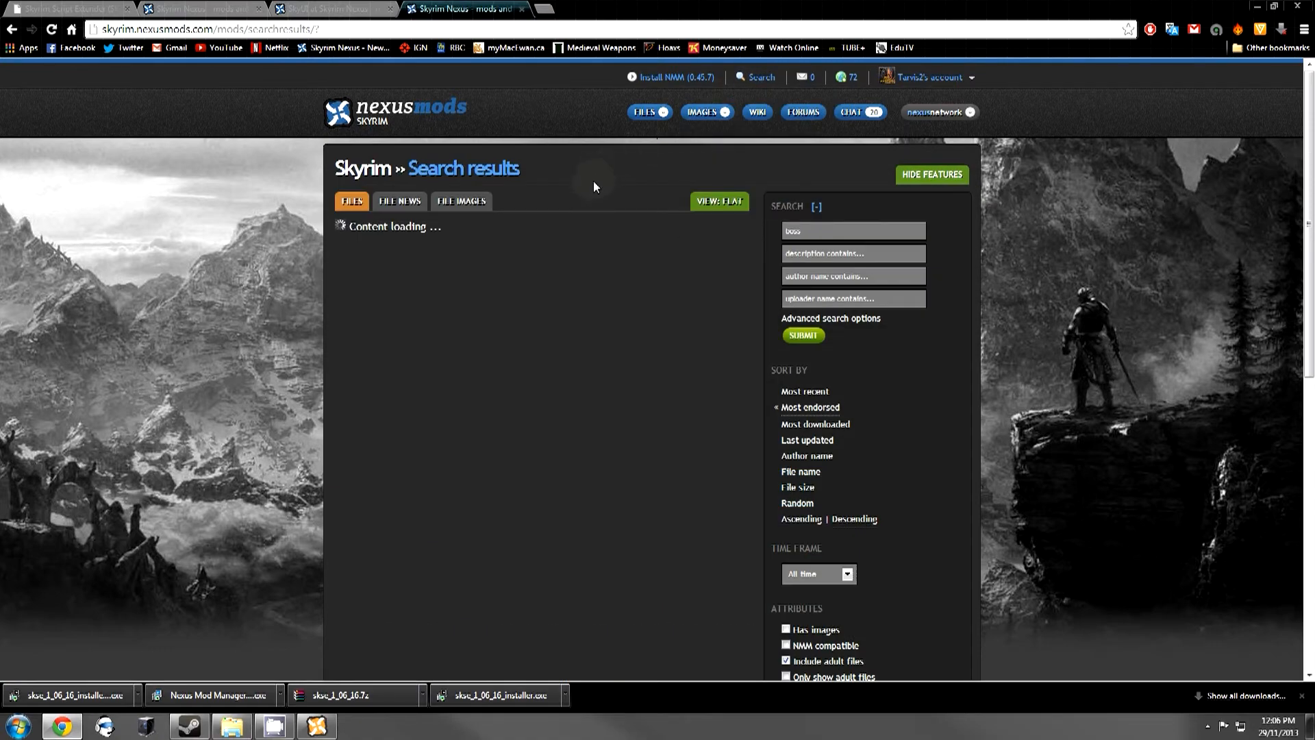
pyautogui.click(354, 328)
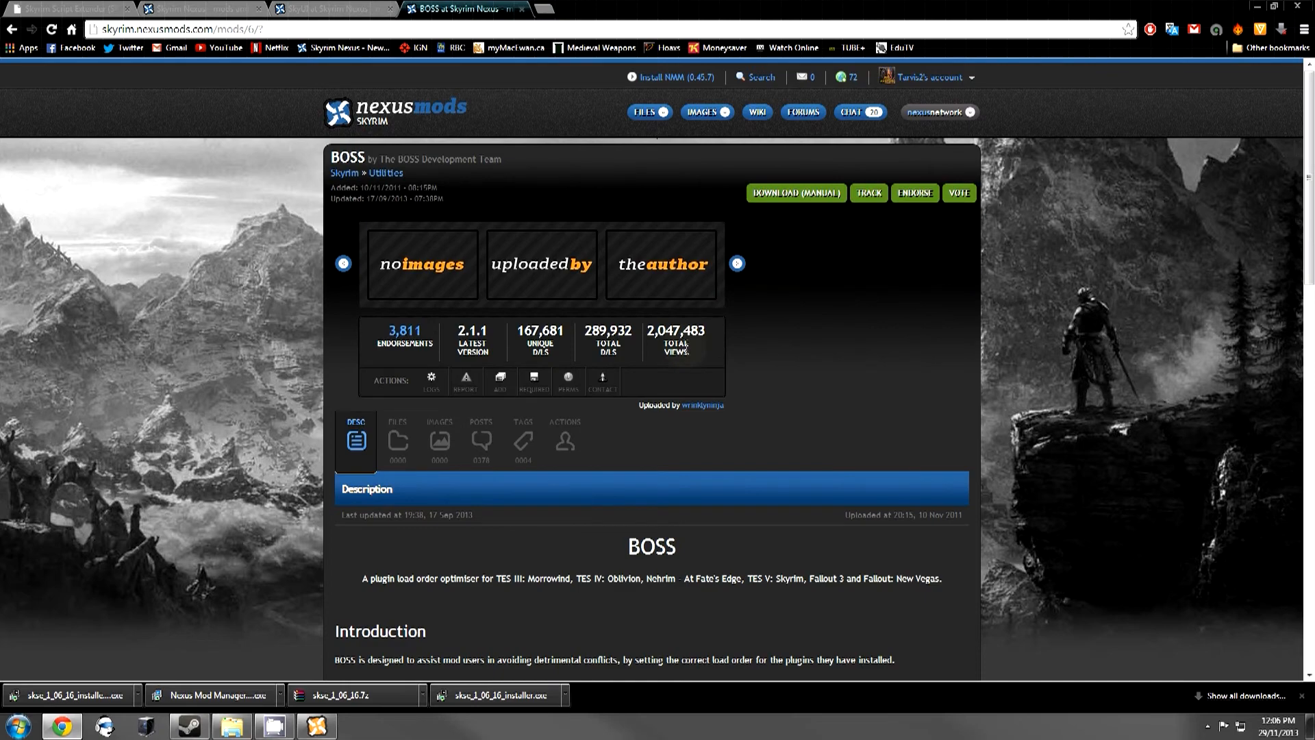
# Look through the BOSS mod page's description and open the official BOSS website from its Downloads section.
pyautogui.scroll(-2, 678, 346)
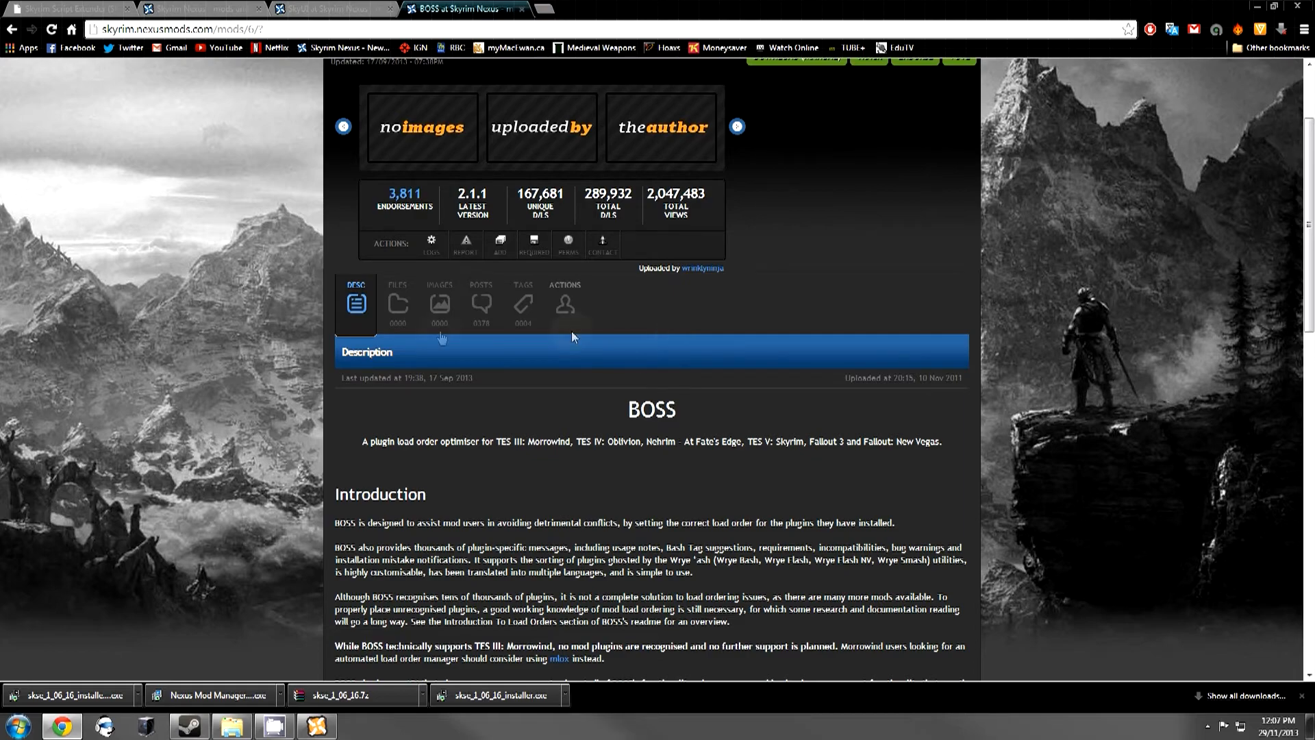
pyautogui.click(404, 308)
pyautogui.click(376, 312)
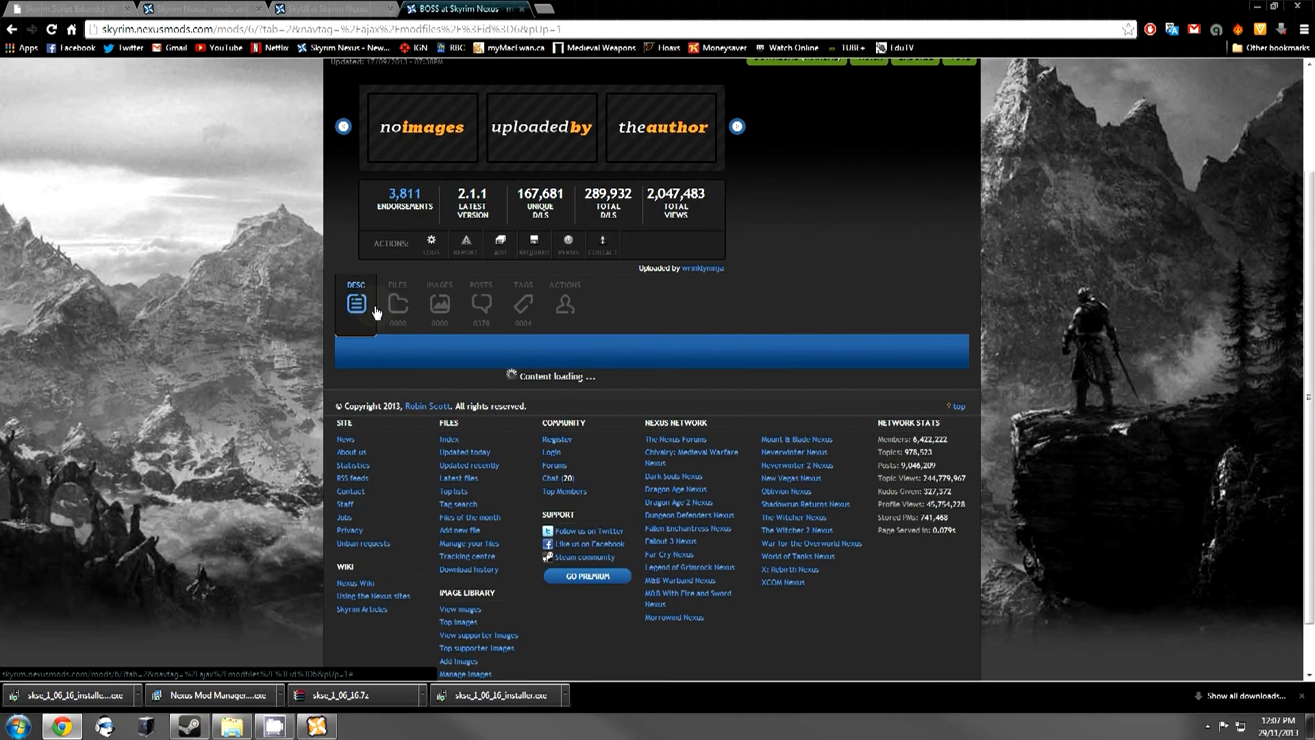
pyautogui.scroll(-5, 375, 301)
pyautogui.scroll(4, 375, 296)
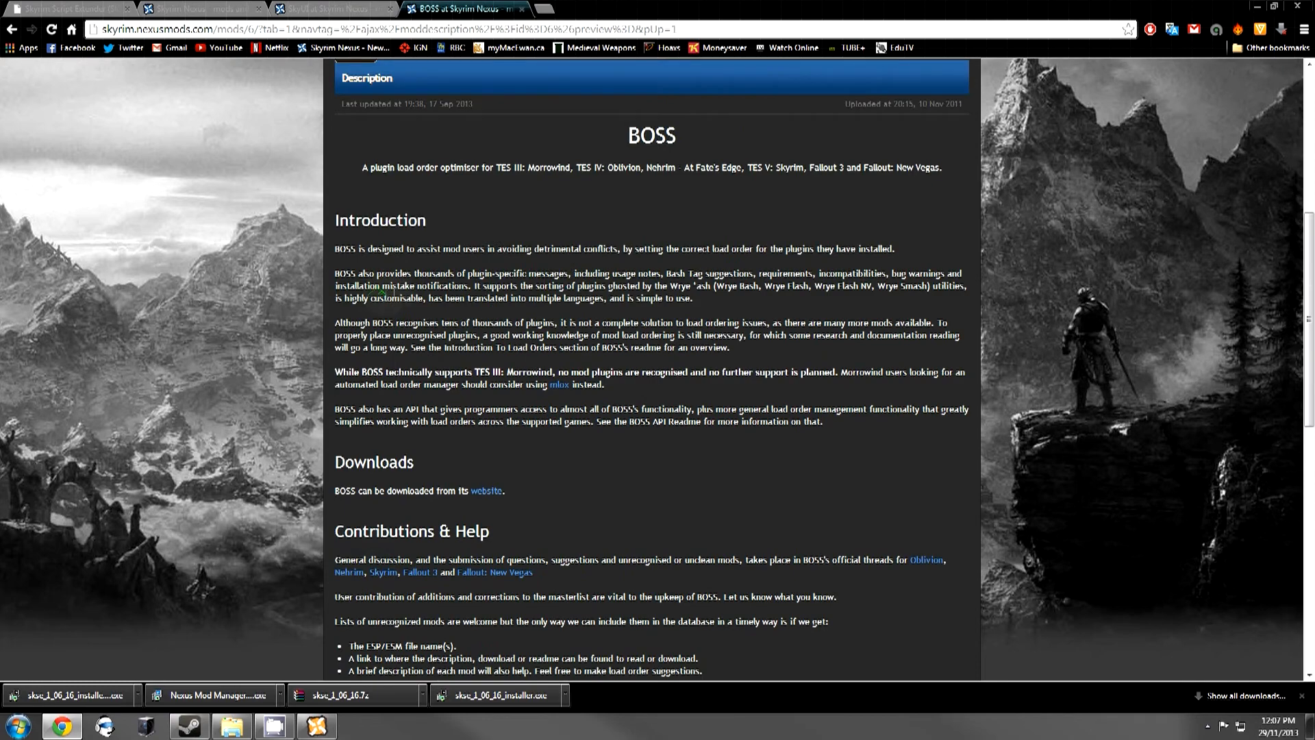
pyautogui.scroll(5, 377, 291)
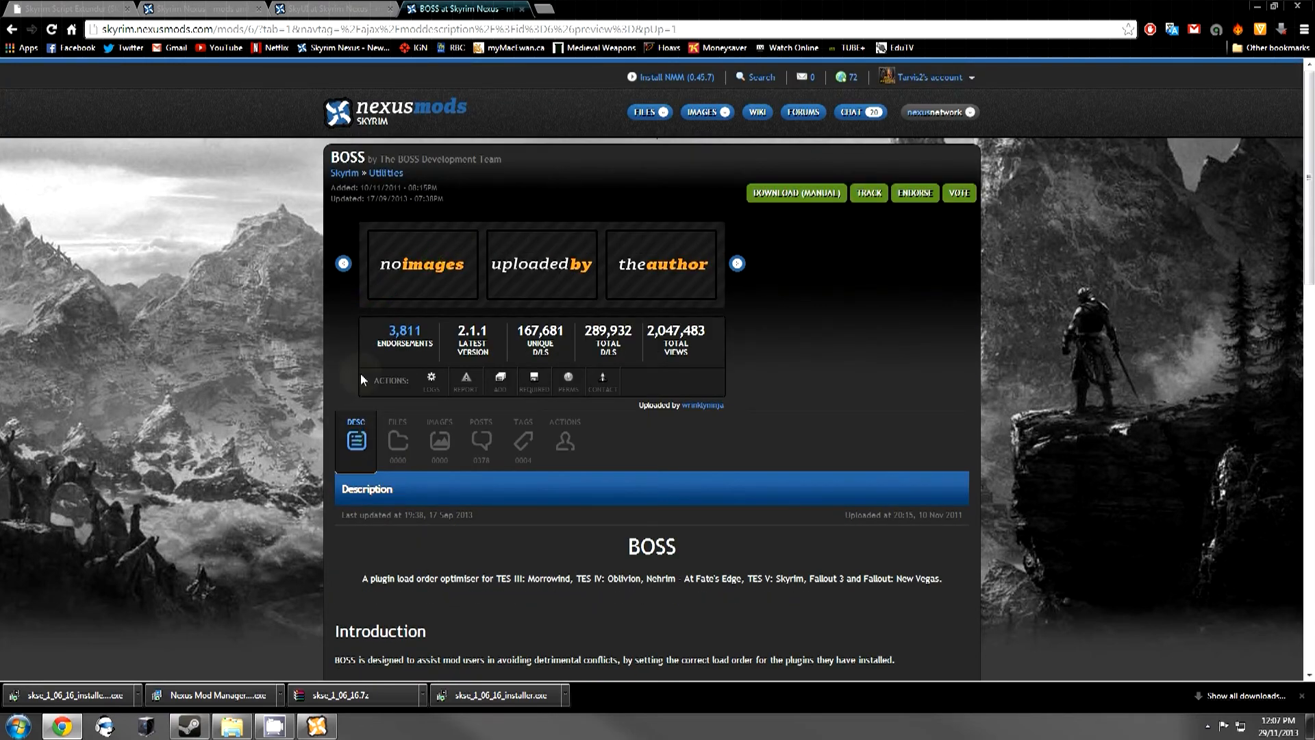
pyautogui.scroll(-5, 361, 376)
pyautogui.click(489, 559)
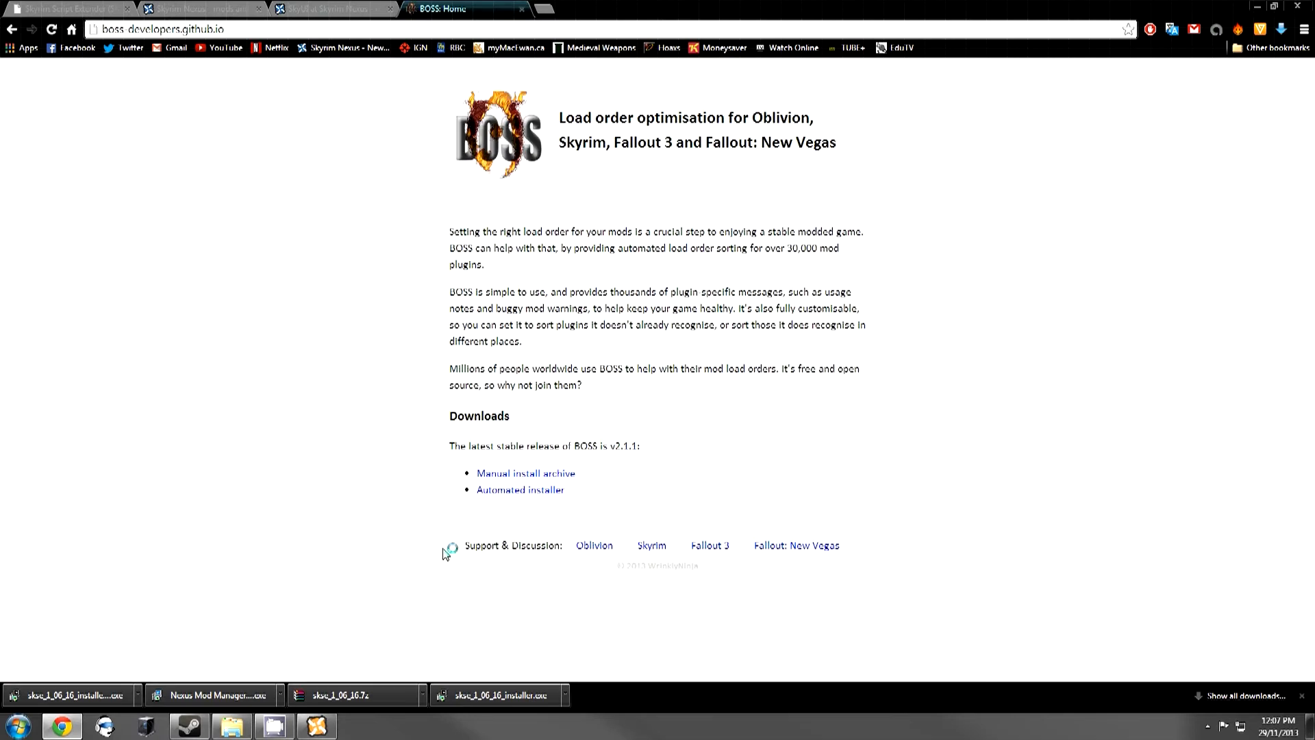
# Choose the automated installer, download BOSS v2.1.1 Installer.exe and launch the downloaded file.
pyautogui.click(554, 492)
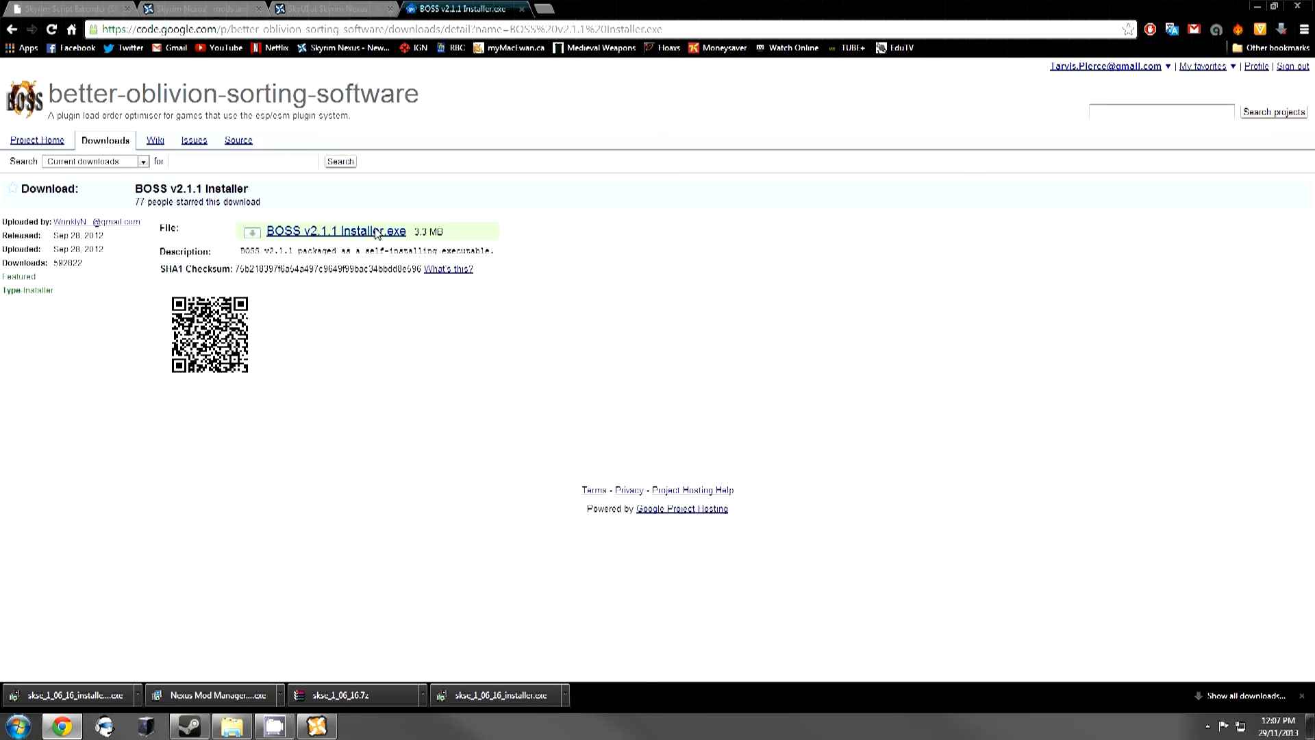
pyautogui.click(372, 233)
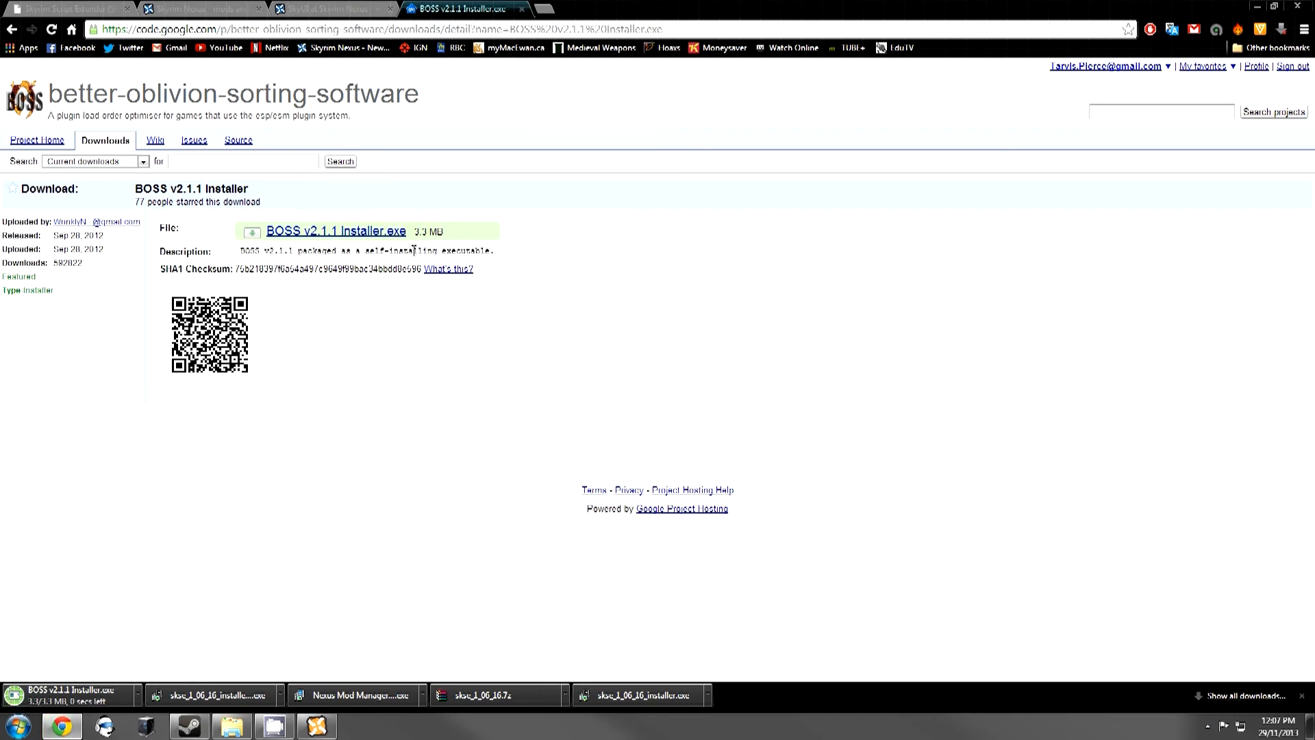
pyautogui.click(103, 691)
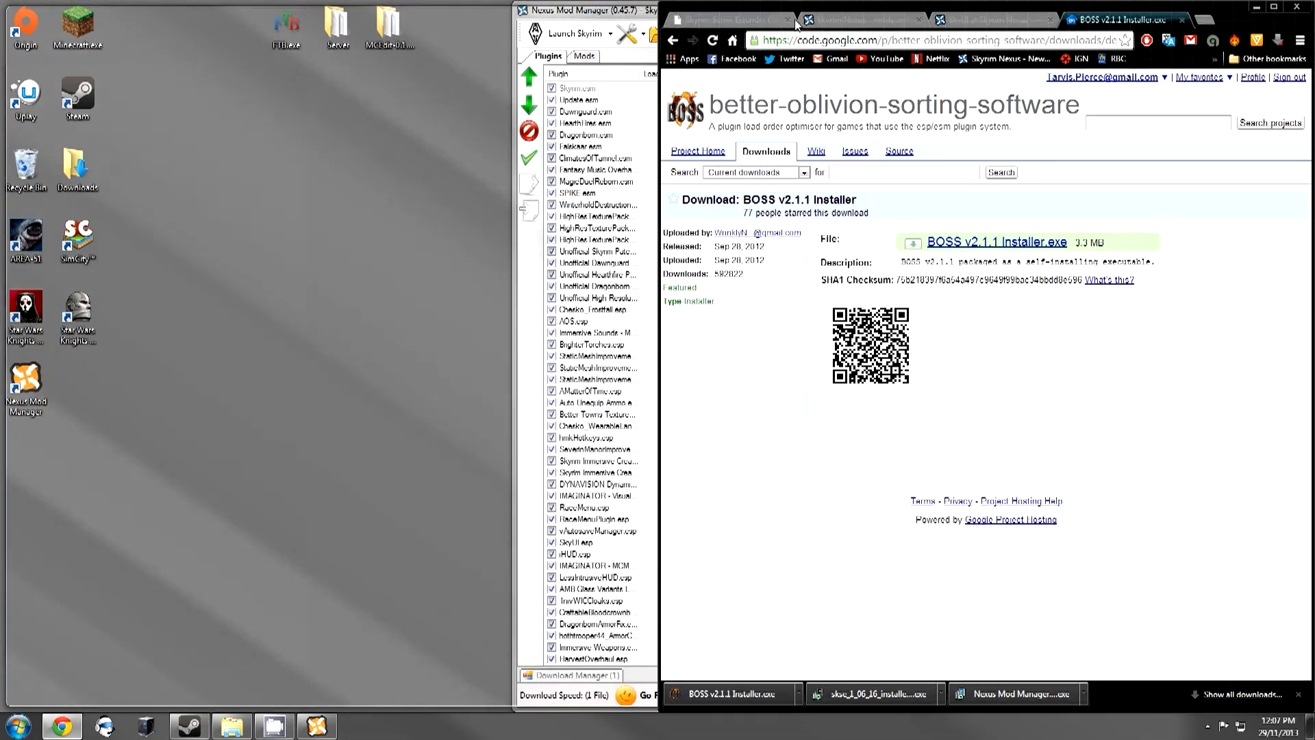
# Place the downloaded BOSS v2.1.1 Installer.exe on the desktop and run it from there, accepting the security warning.
pyautogui.moveTo(732, 694); pyautogui.dragTo(385, 432)
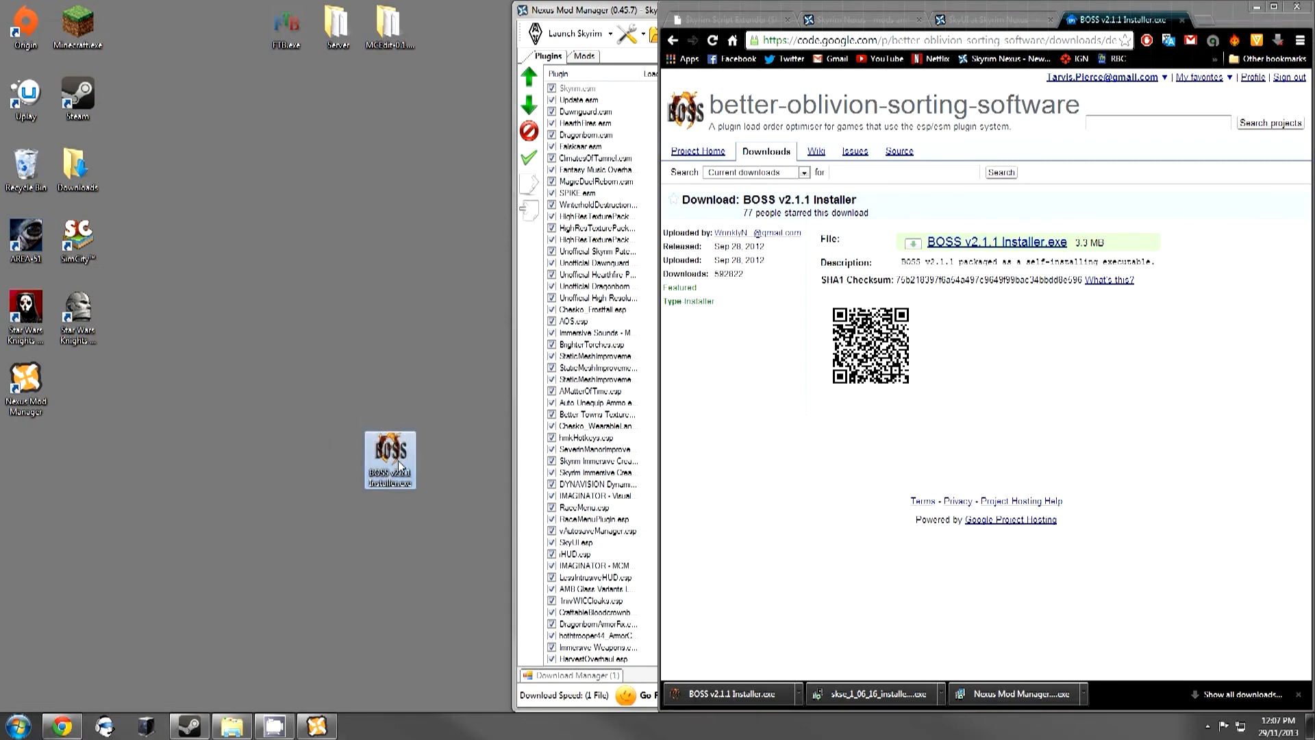
pyautogui.doubleClick(395, 465)
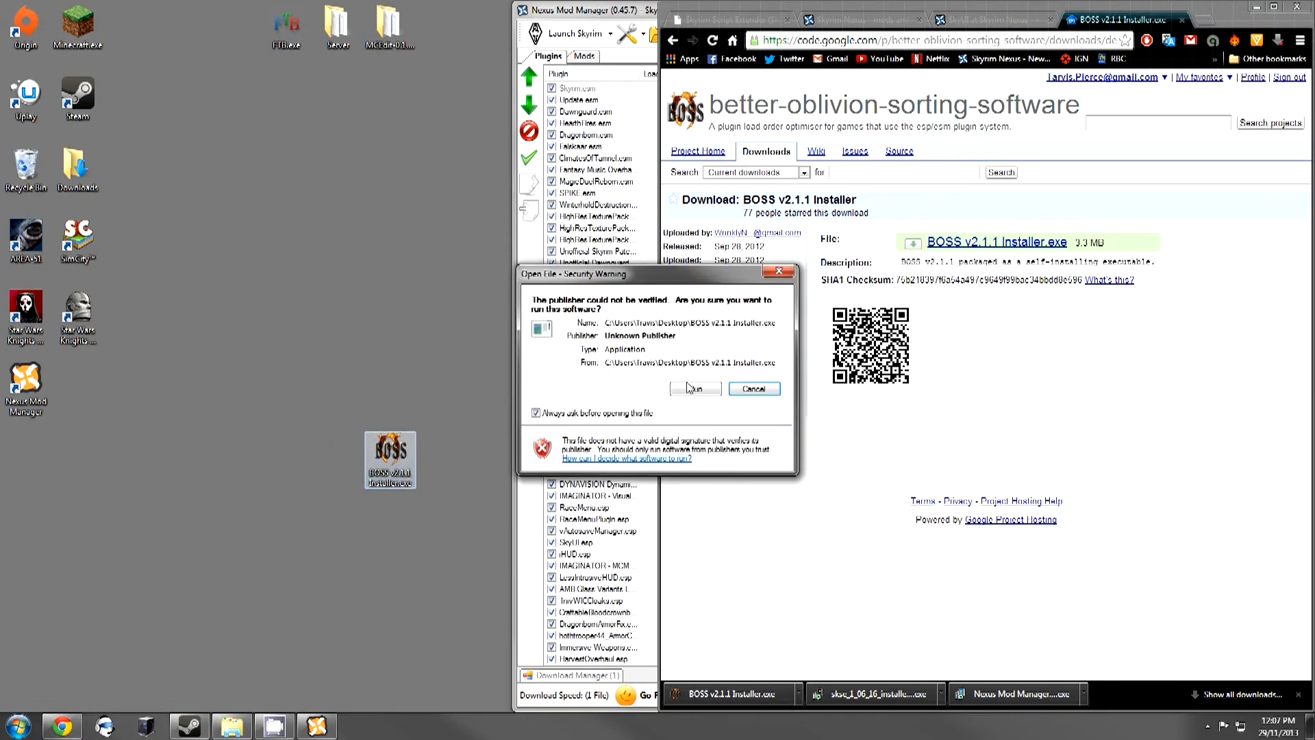
pyautogui.click(694, 390)
pyautogui.press('Return')
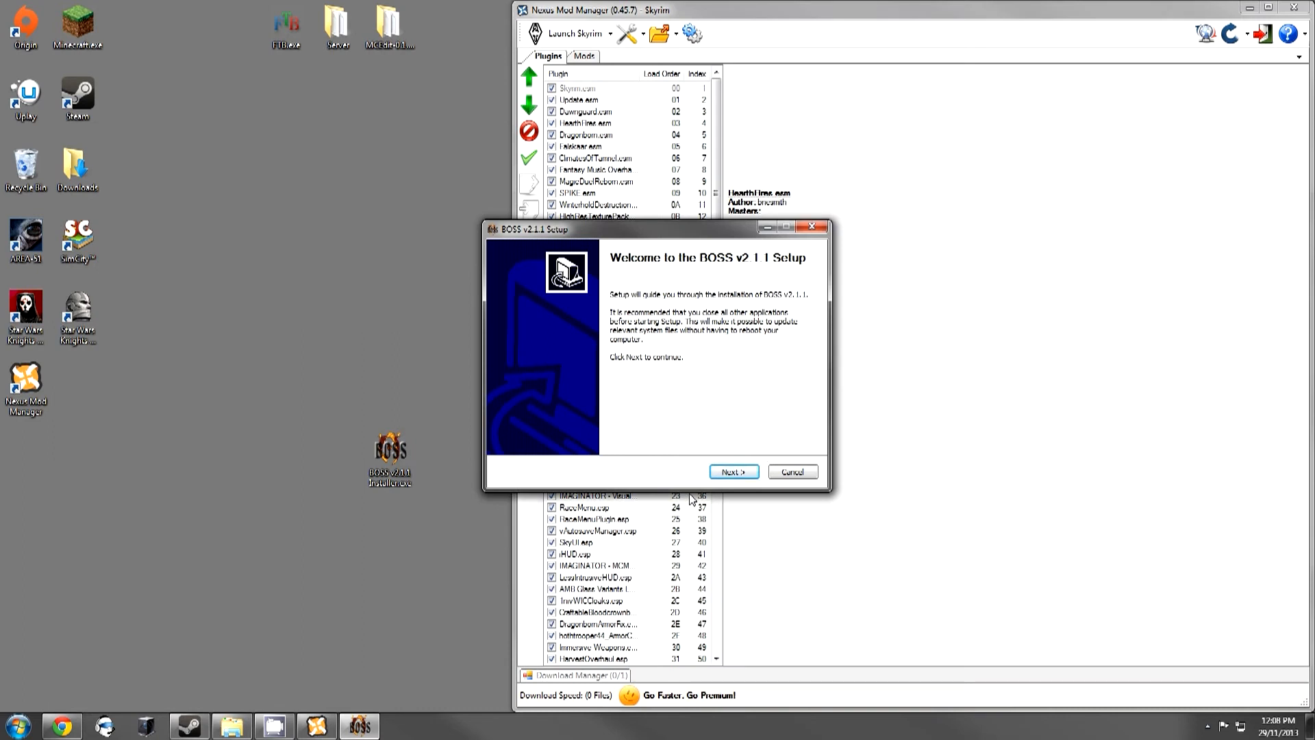
# Install BOSS v2.1.1 in the proposed destination folder and finish setup with Run BOSS and View Readme enabled.
pyautogui.click(737, 471)
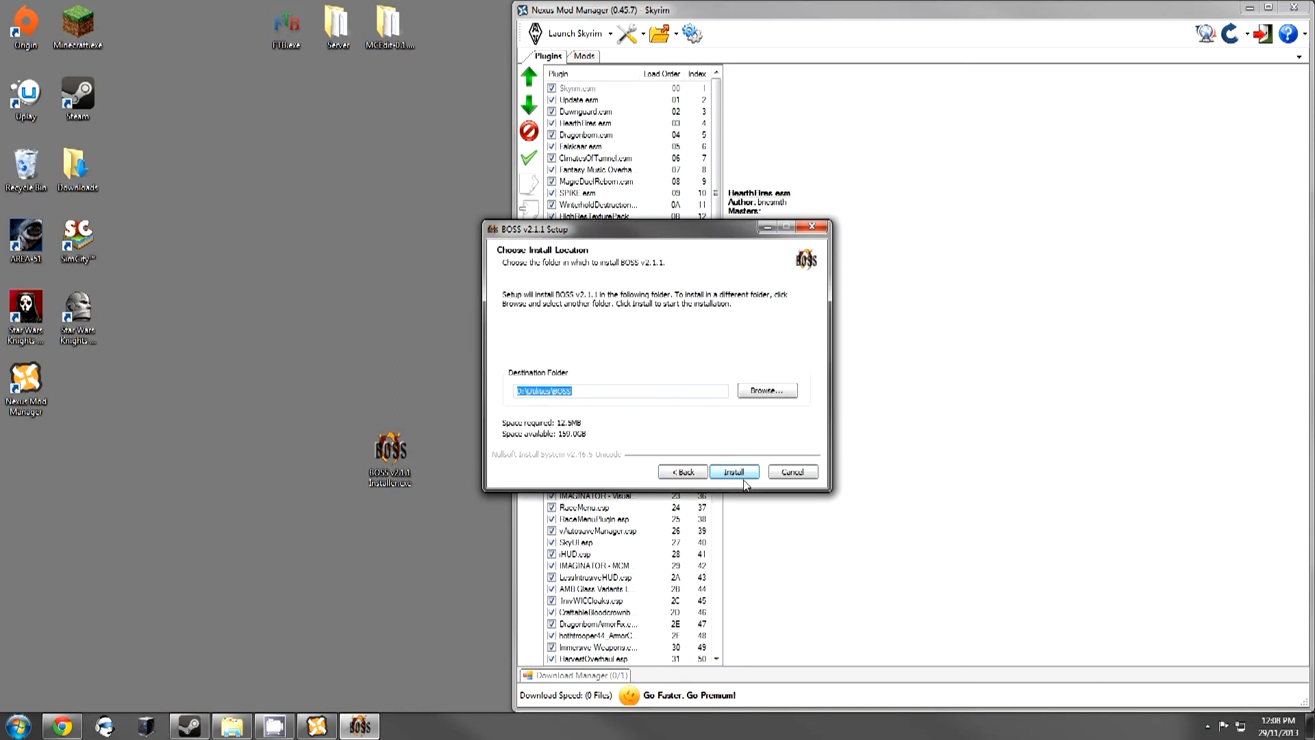
pyautogui.click(736, 478)
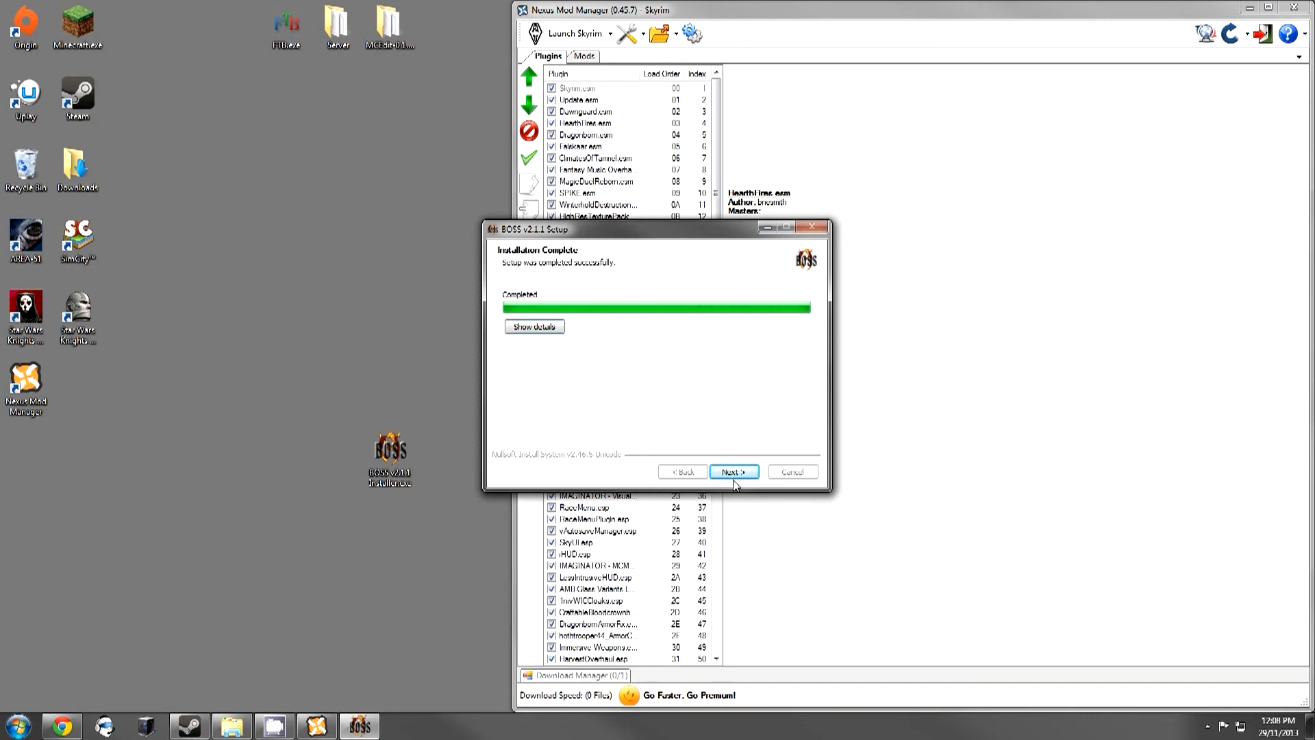
pyautogui.click(744, 474)
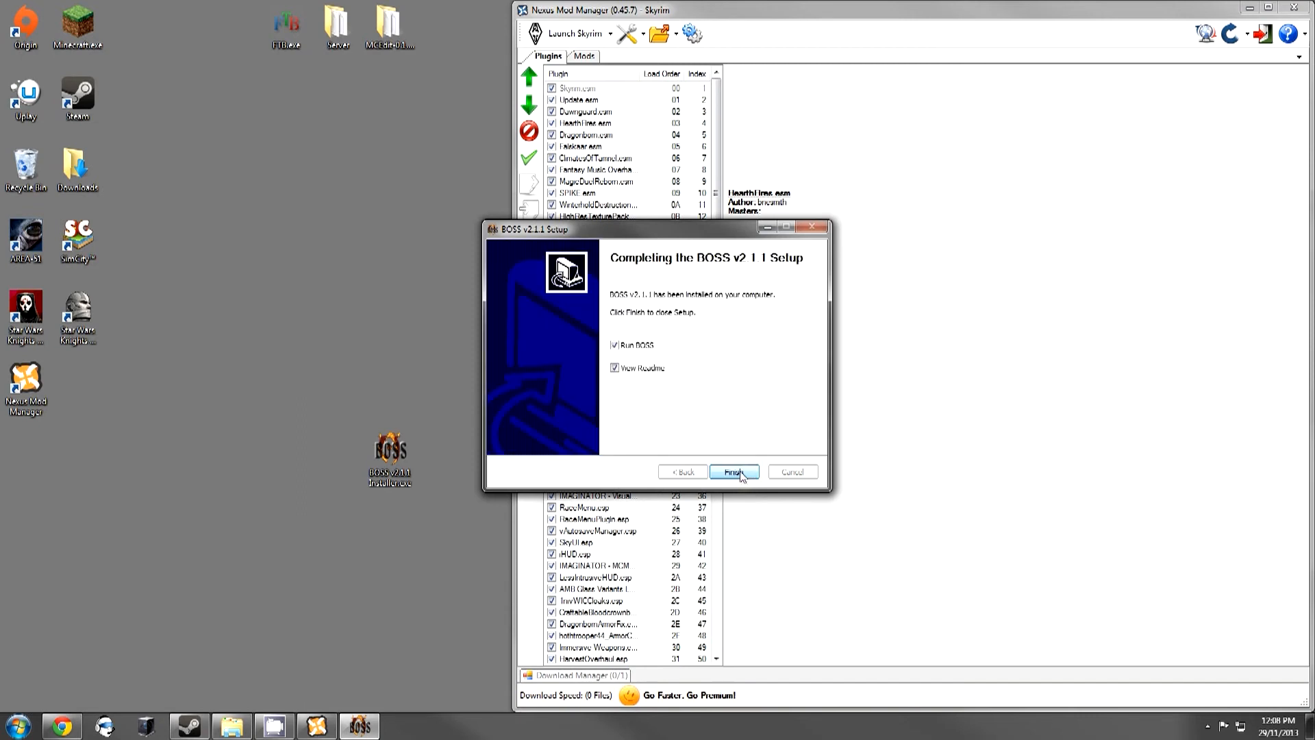
pyautogui.click(734, 472)
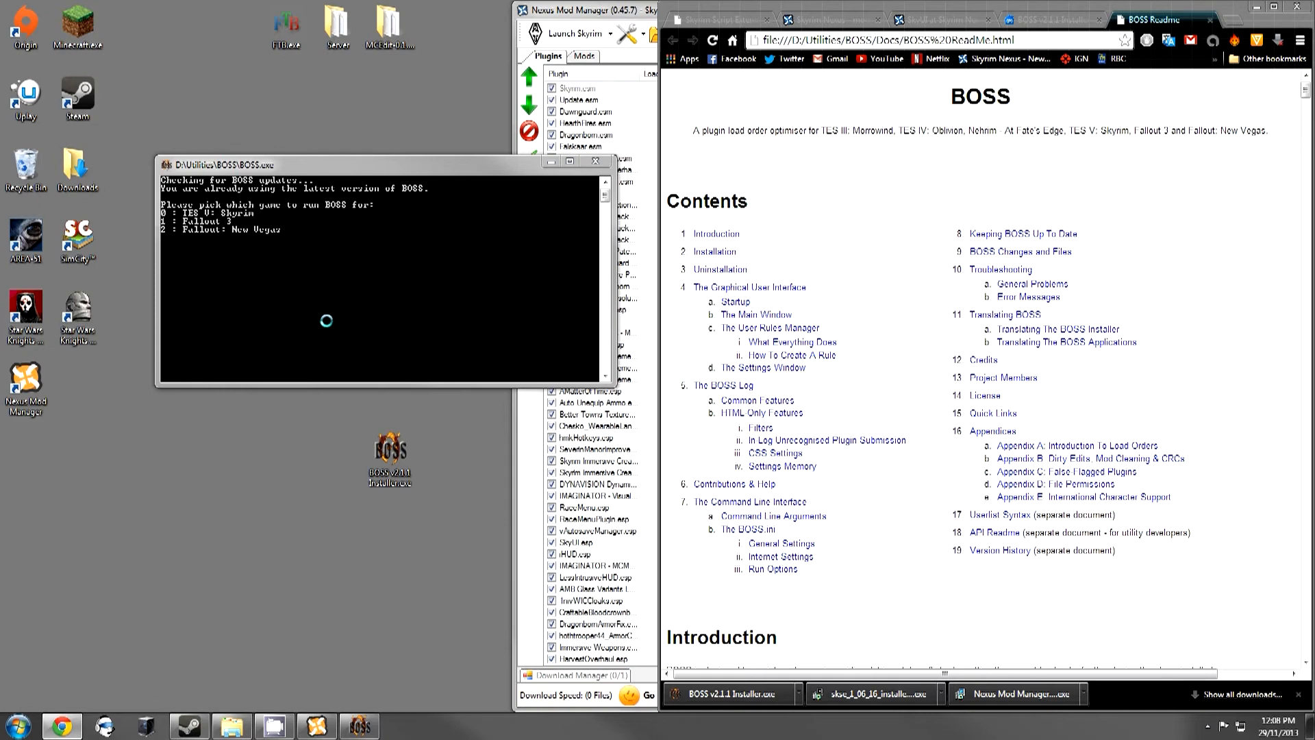
# Run BOSS for TES V: Skyrim by entering option 0 in its console.
pyautogui.click(296, 179)
pyautogui.write('0')
pyautogui.press('Return')
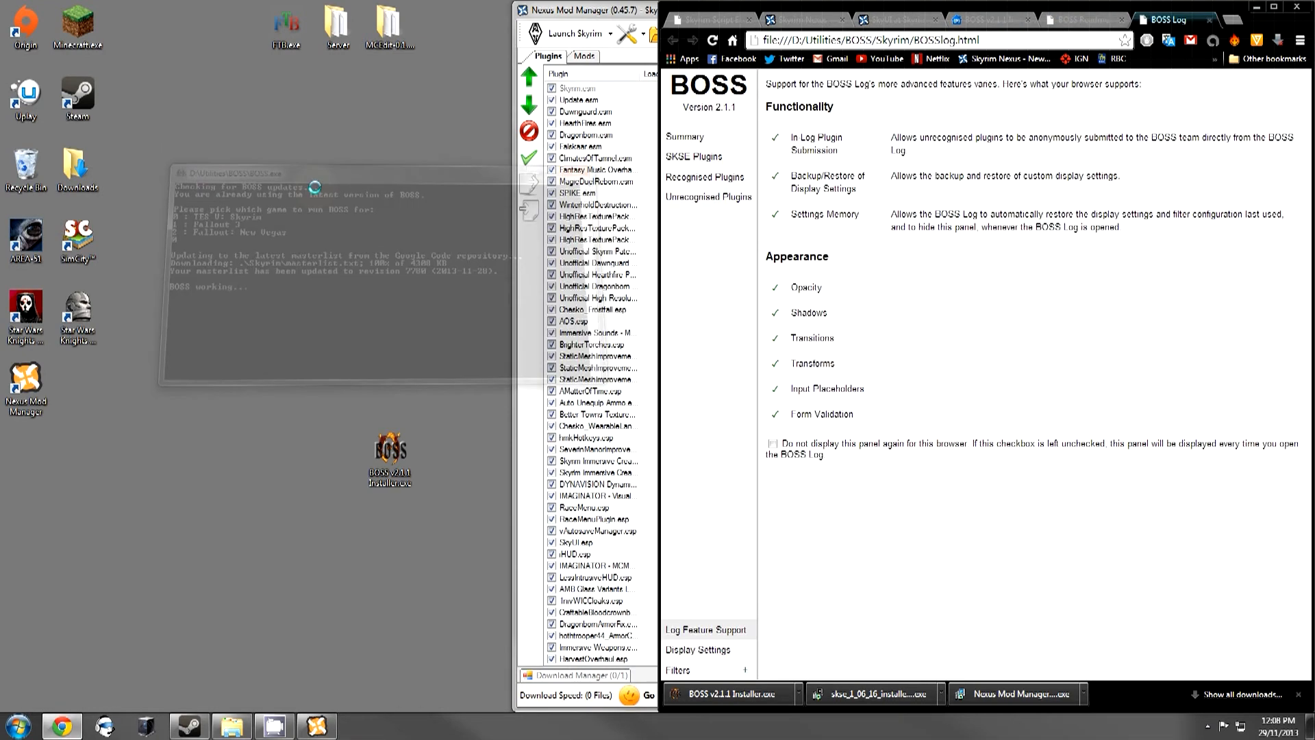
# Enlarge the BOSS Log and examine its SKSE Plugins list and the first part of its Recognised Plugins.
pyautogui.click(1273, 6)
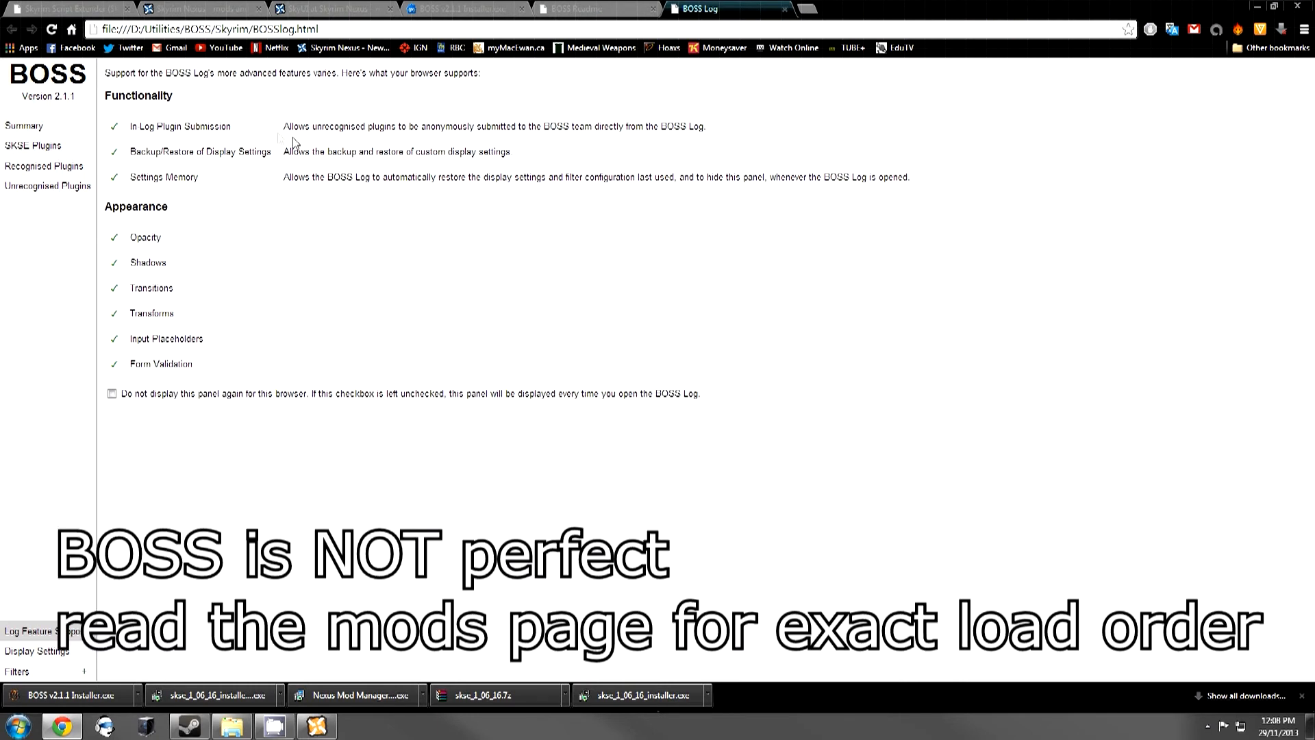
pyautogui.click(63, 148)
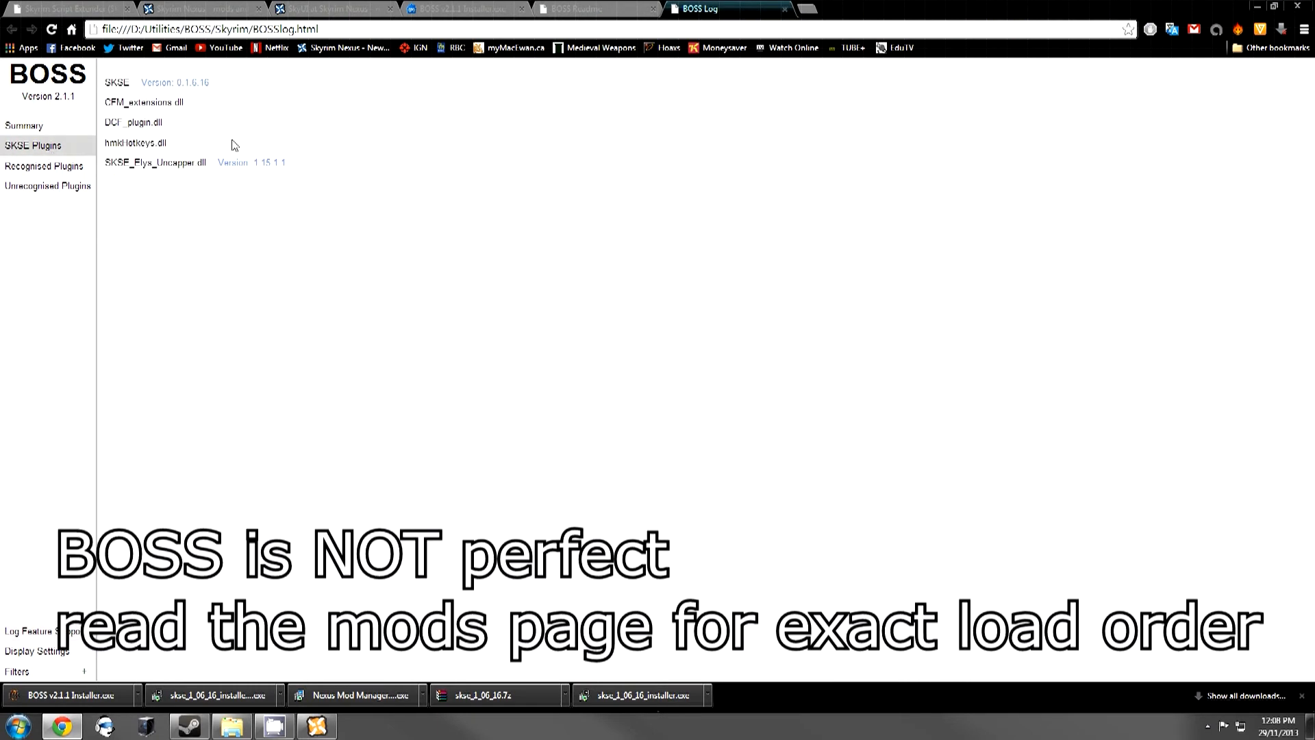
pyautogui.click(35, 171)
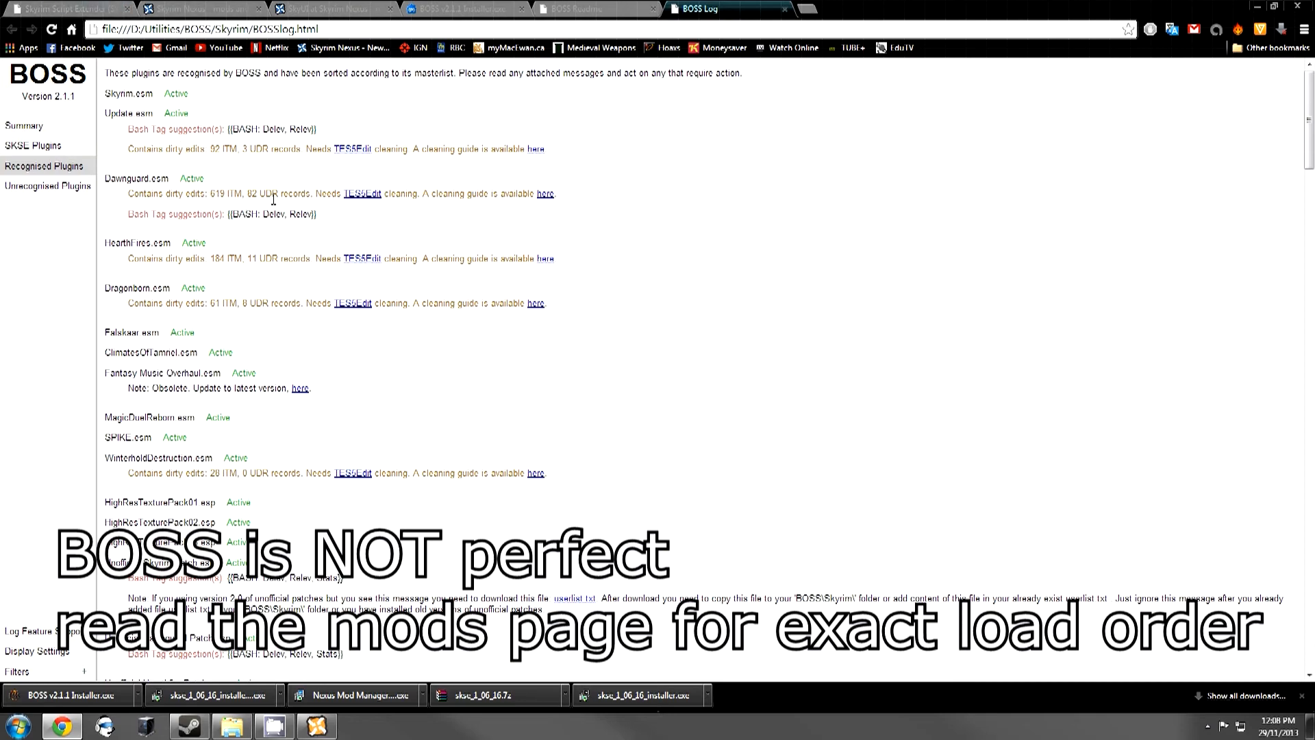
pyautogui.scroll(-2, 286, 178)
pyautogui.scroll(-3, 286, 178)
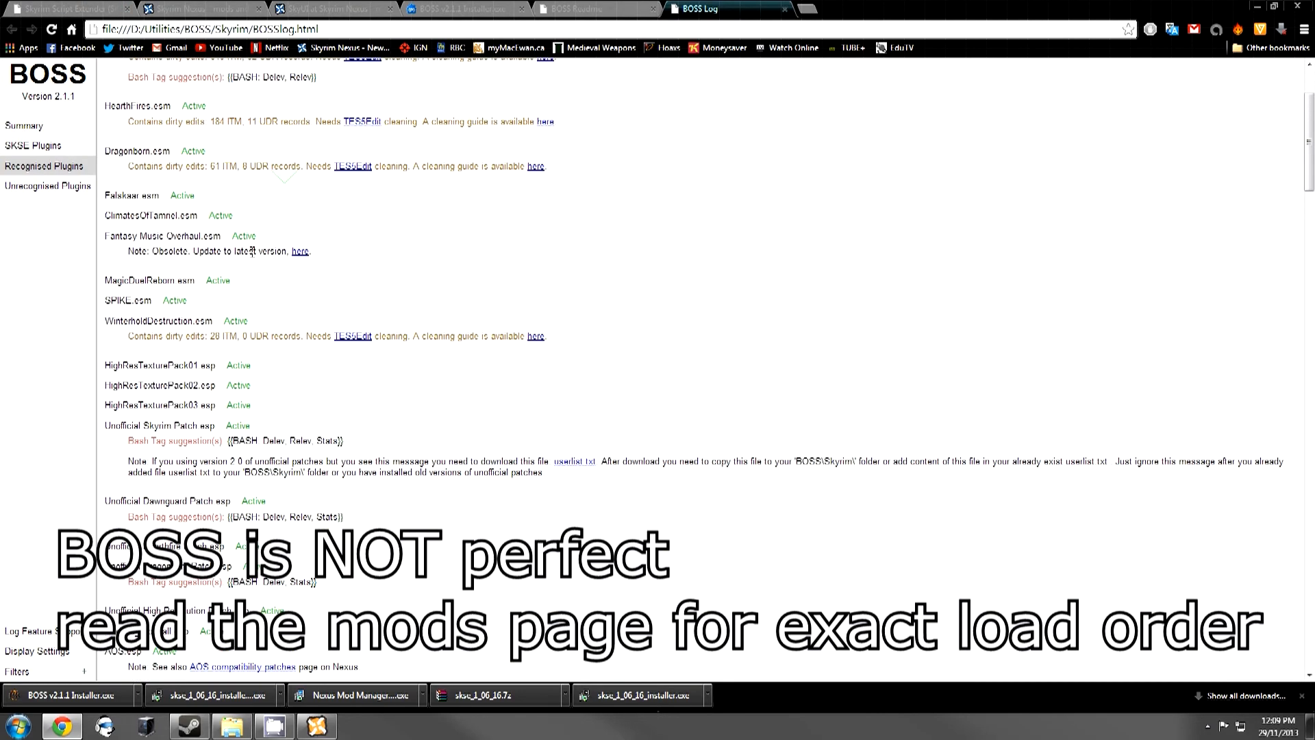
pyautogui.scroll(-15, 228, 262)
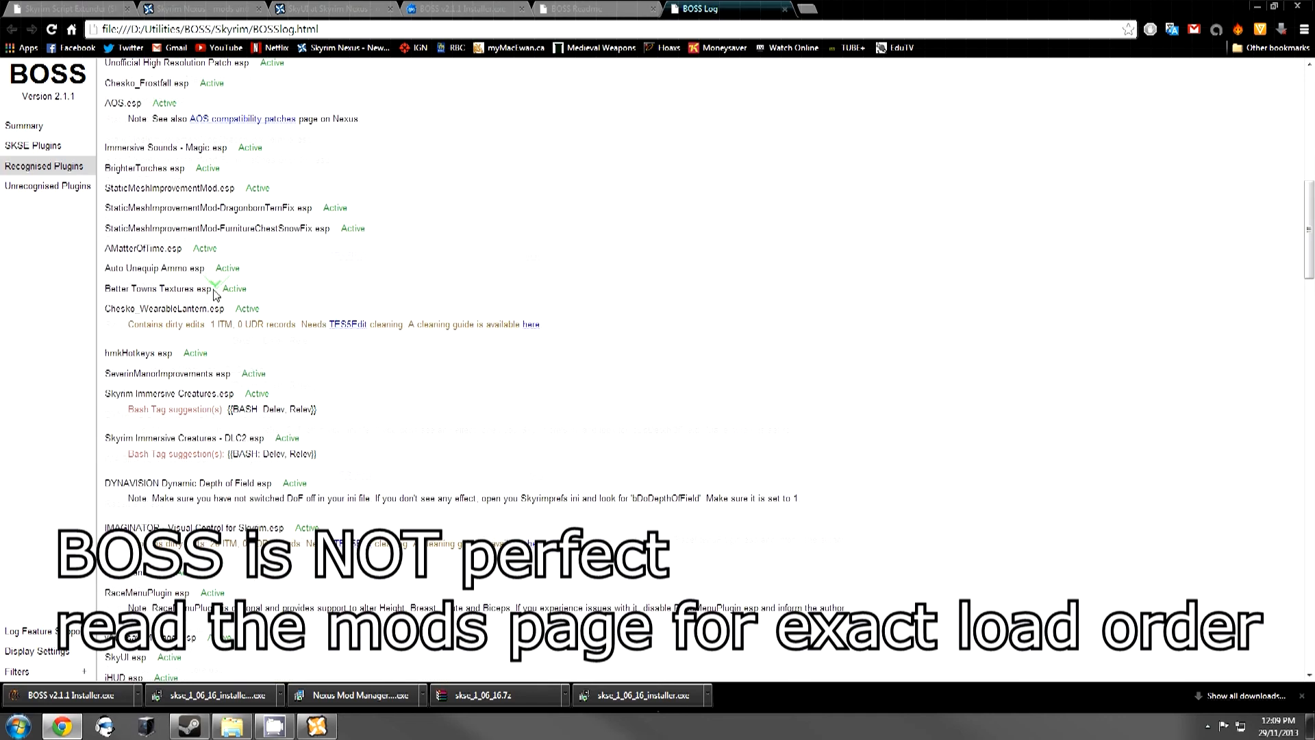
pyautogui.scroll(-8, 215, 294)
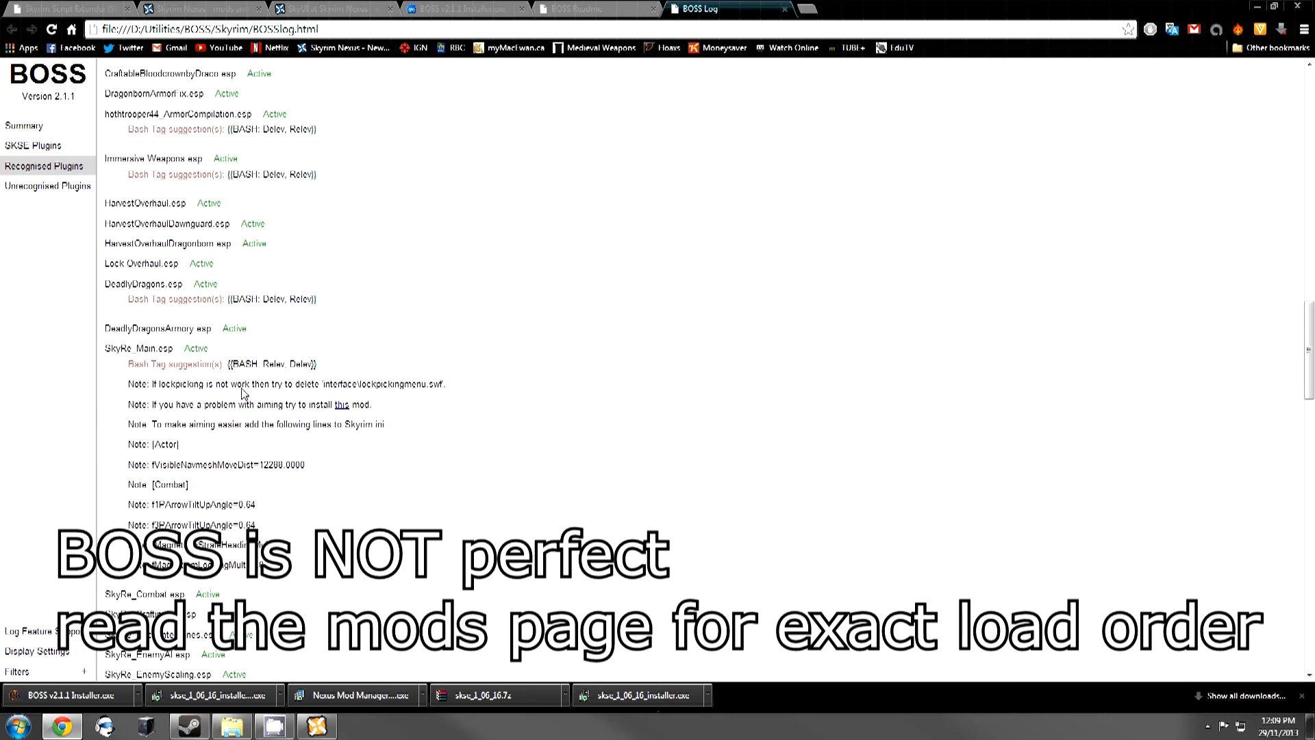
# Read the notes for SkyRe_Main.esp, the RealisticRoomRental.esp NavMesh warning and the remaining recognised plugins in the BOSS Log.
pyautogui.moveTo(152, 404); pyautogui.dragTo(252, 426)
pyautogui.click(387, 485)
pyautogui.scroll(-9, 363, 473)
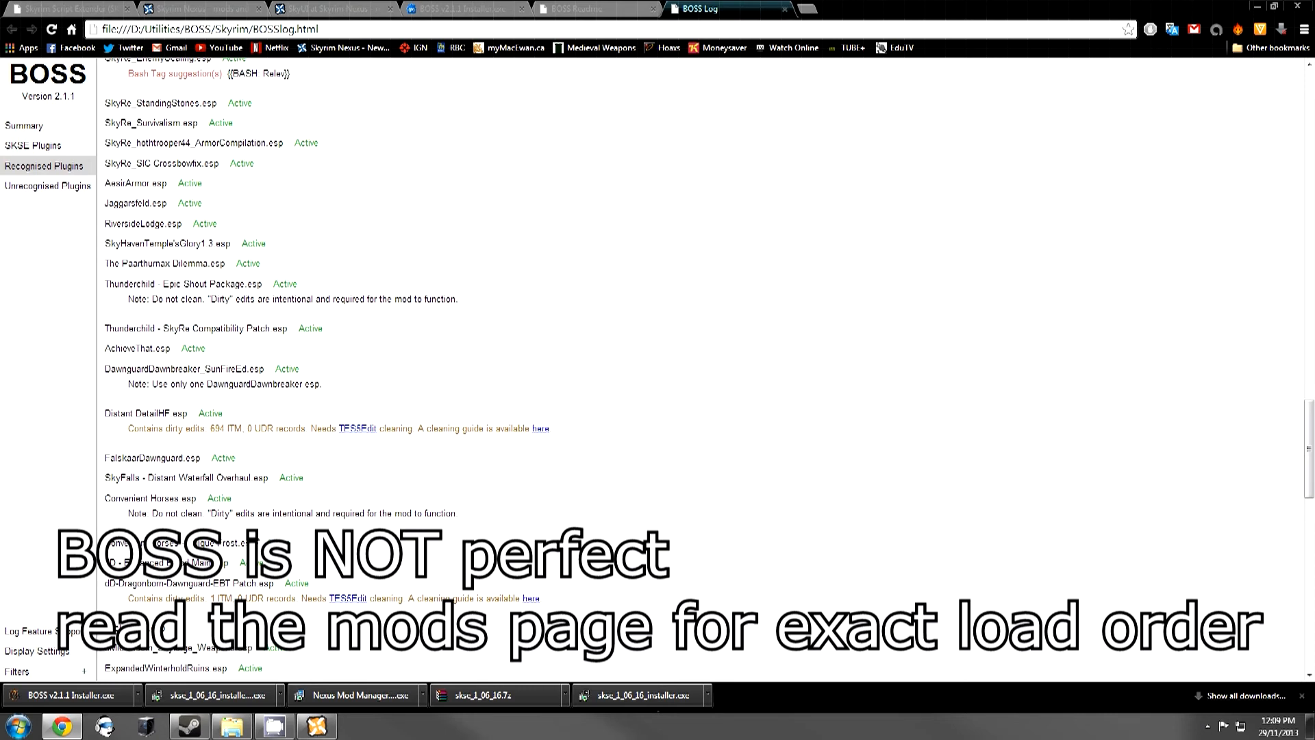
pyautogui.scroll(-4, 264, 514)
pyautogui.scroll(-1, 253, 517)
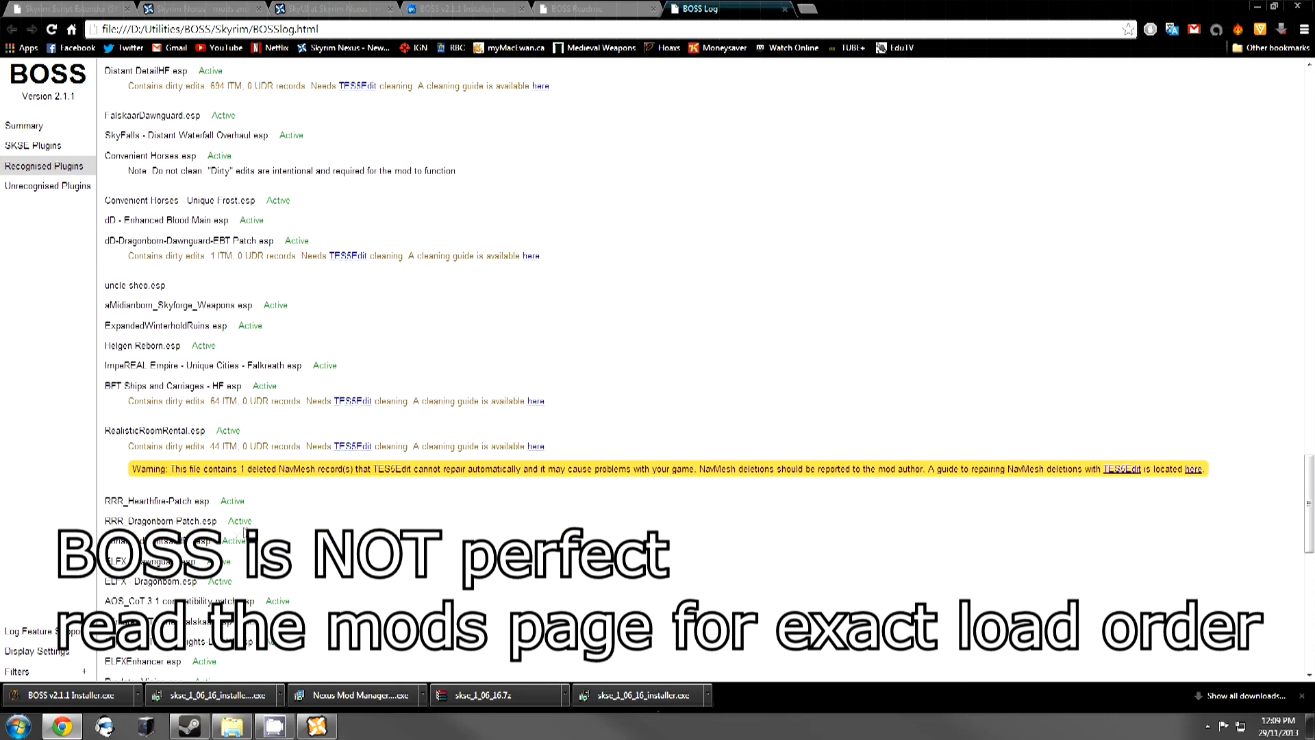
pyautogui.moveTo(387, 471); pyautogui.dragTo(759, 510)
pyautogui.click(756, 516)
pyautogui.scroll(-15, 705, 519)
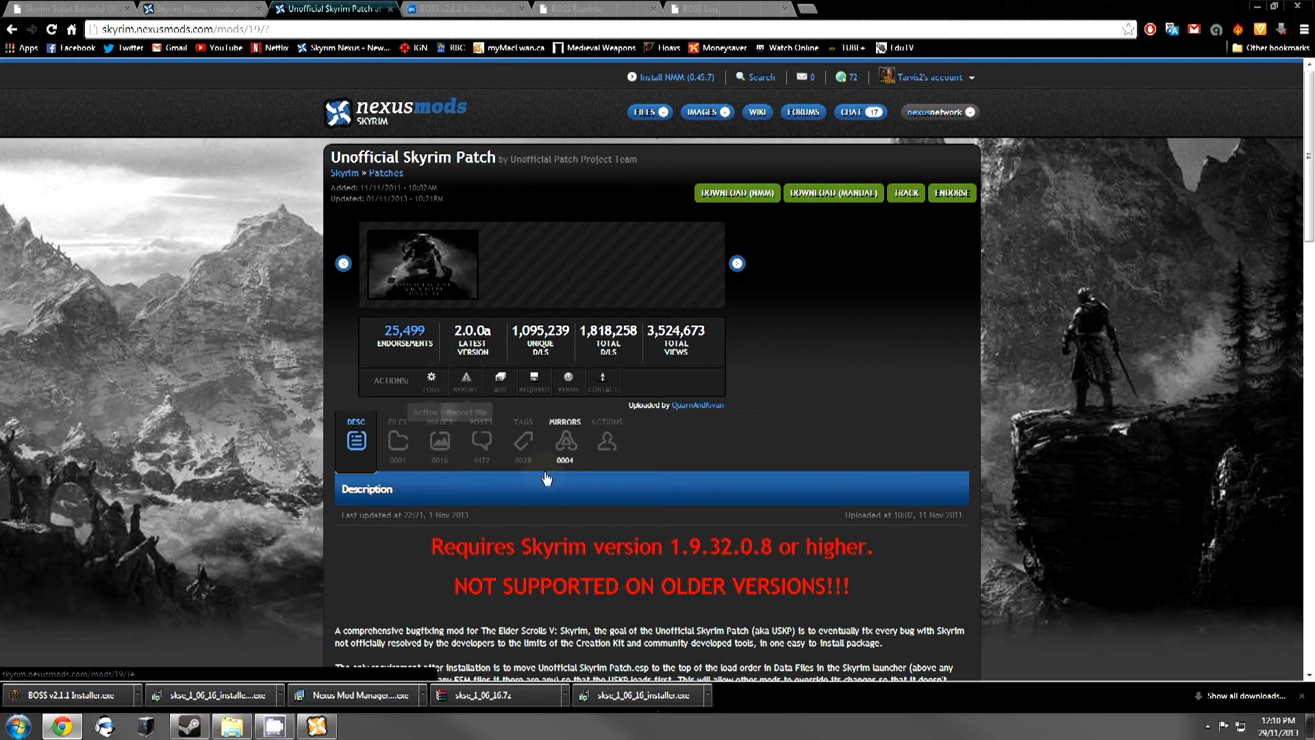
# Read the Unofficial Skyrim Patch description, examining its installation requirements, complementary mods, required load order and dragon soul troubleshooting.
pyautogui.scroll(-4, 233, 414)
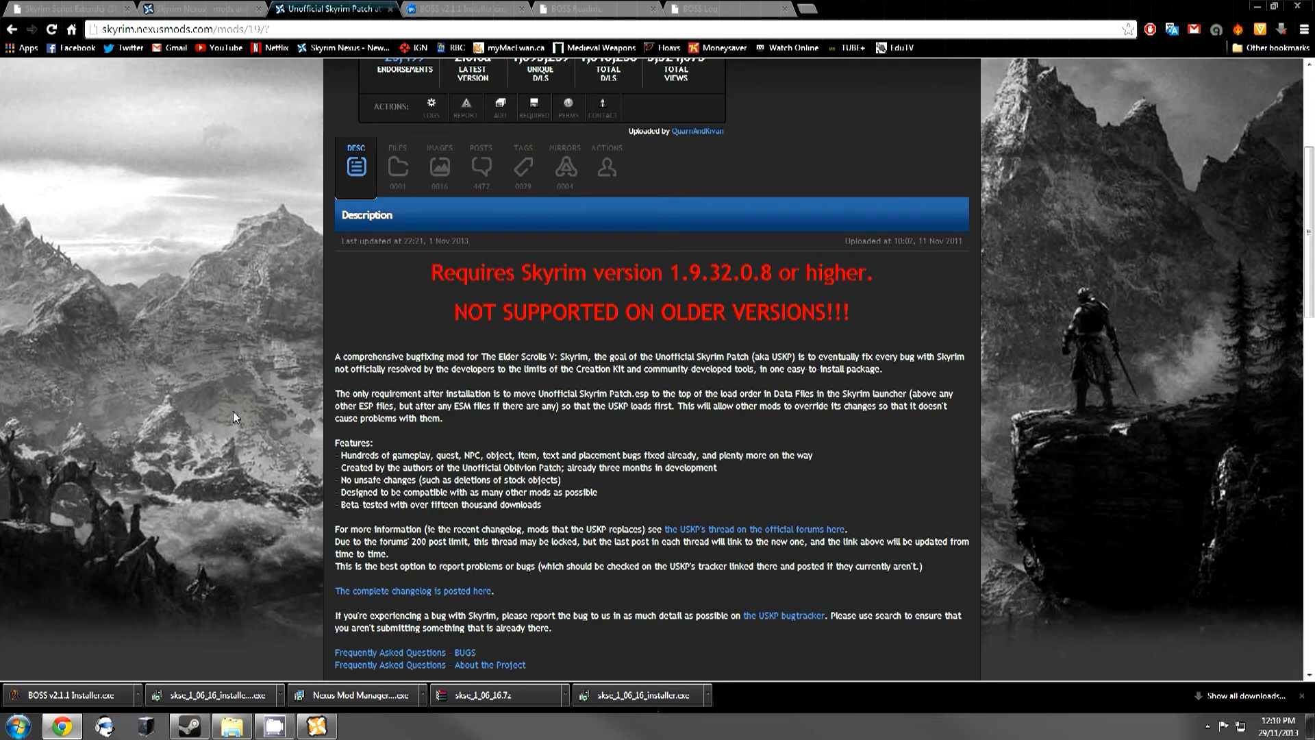
pyautogui.scroll(-4, 442, 510)
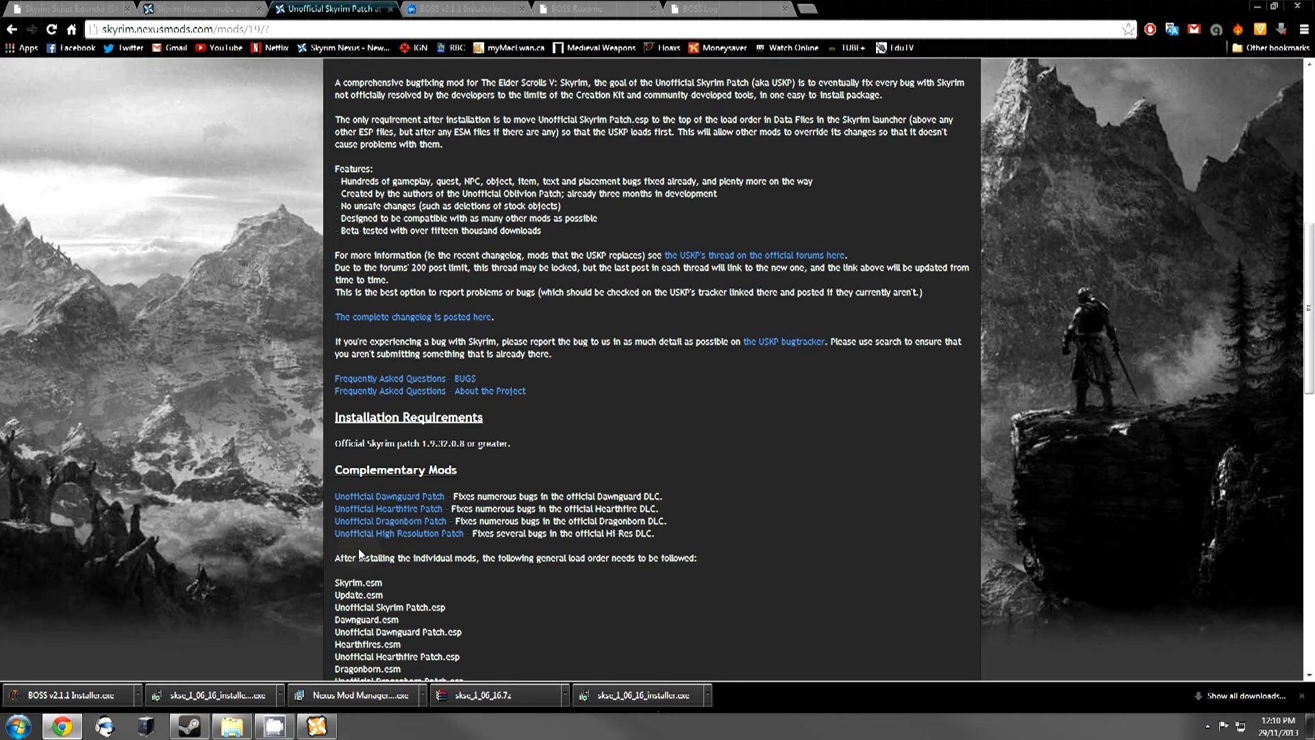
pyautogui.scroll(-4, 359, 545)
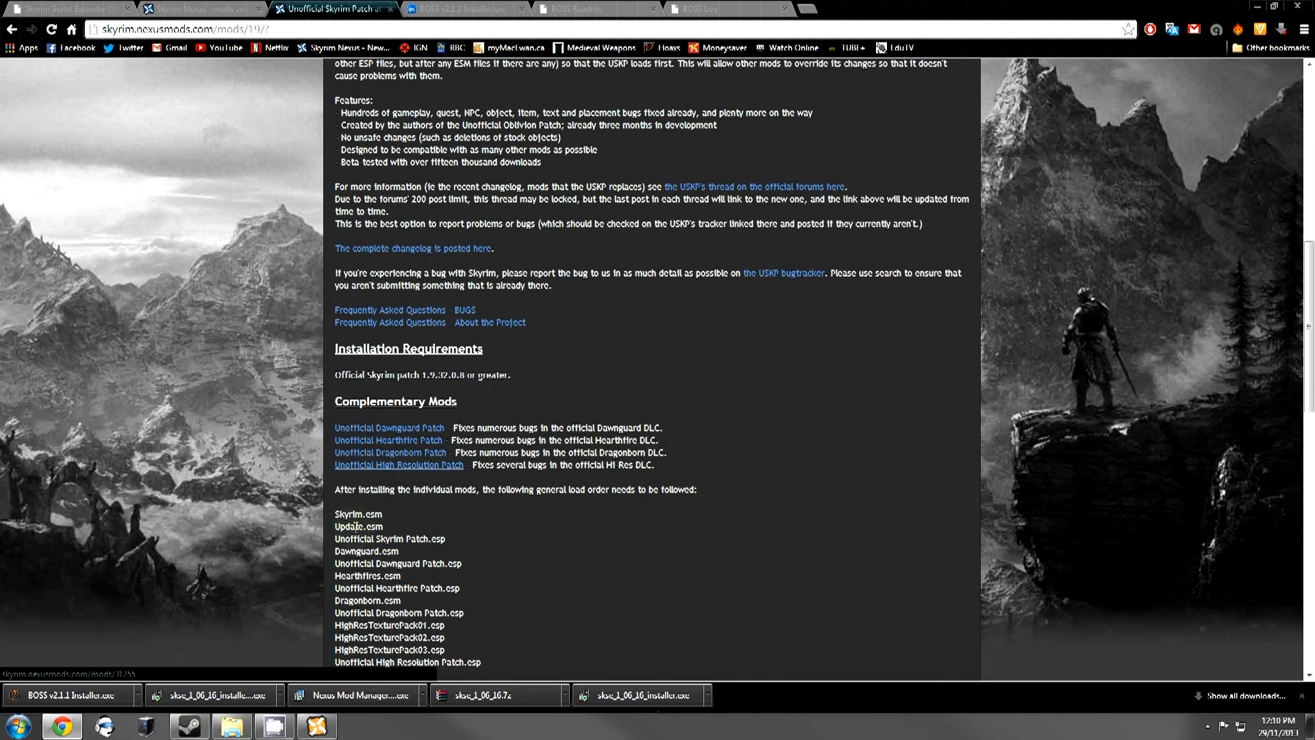
pyautogui.moveTo(491, 448); pyautogui.dragTo(317, 312)
pyautogui.click(639, 398)
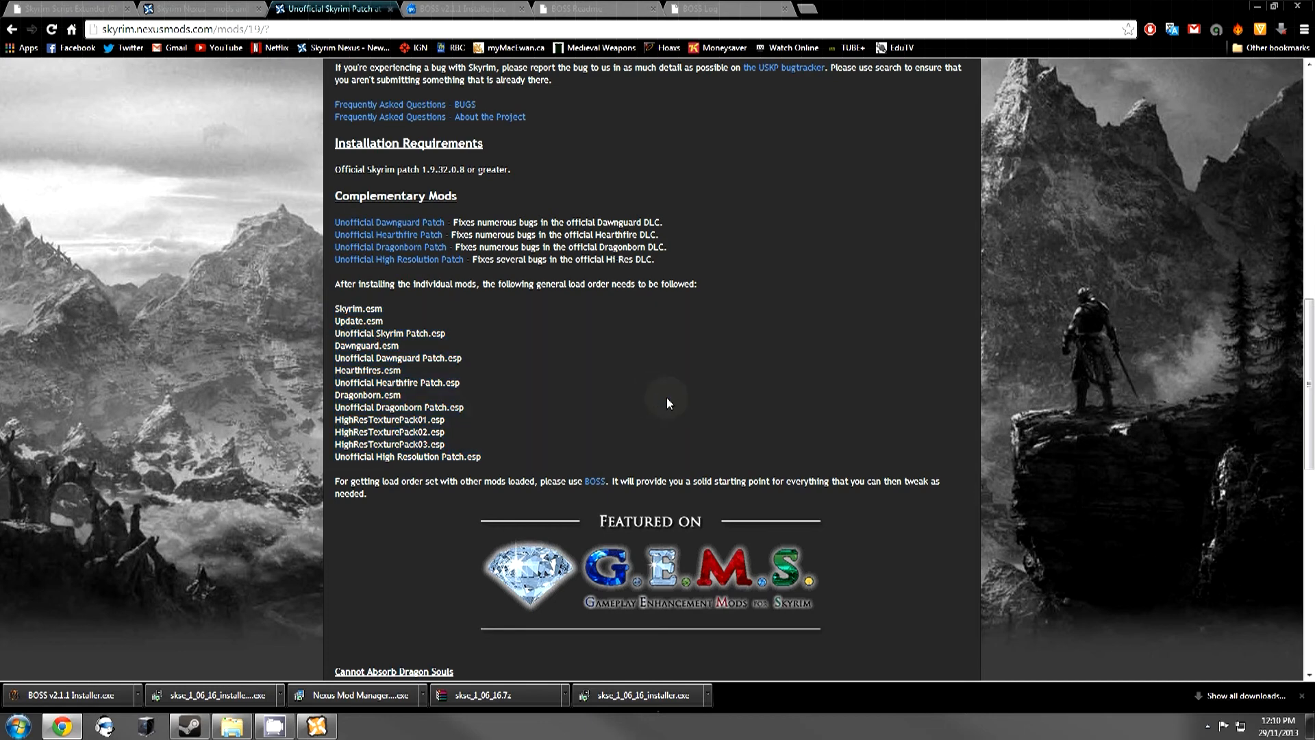
pyautogui.scroll(-4, 669, 403)
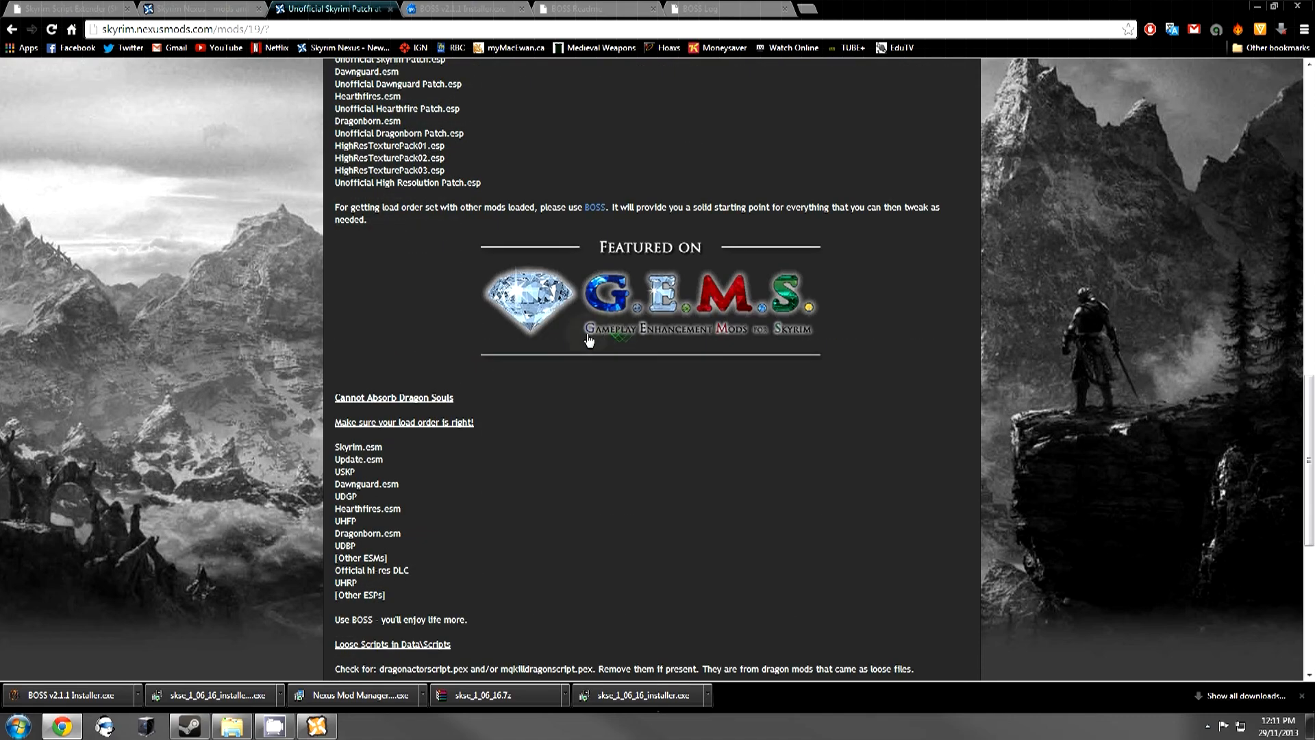
pyautogui.scroll(-1, 599, 365)
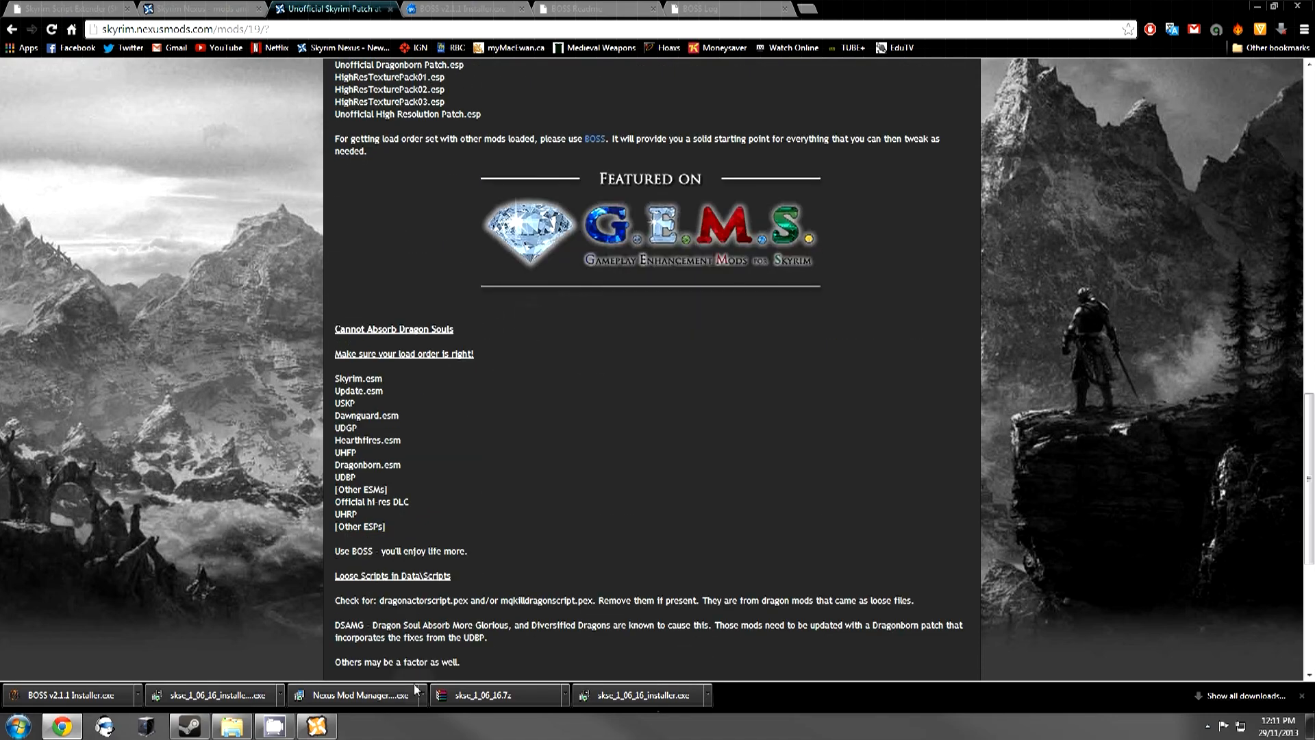
pyautogui.scroll(6, 294, 378)
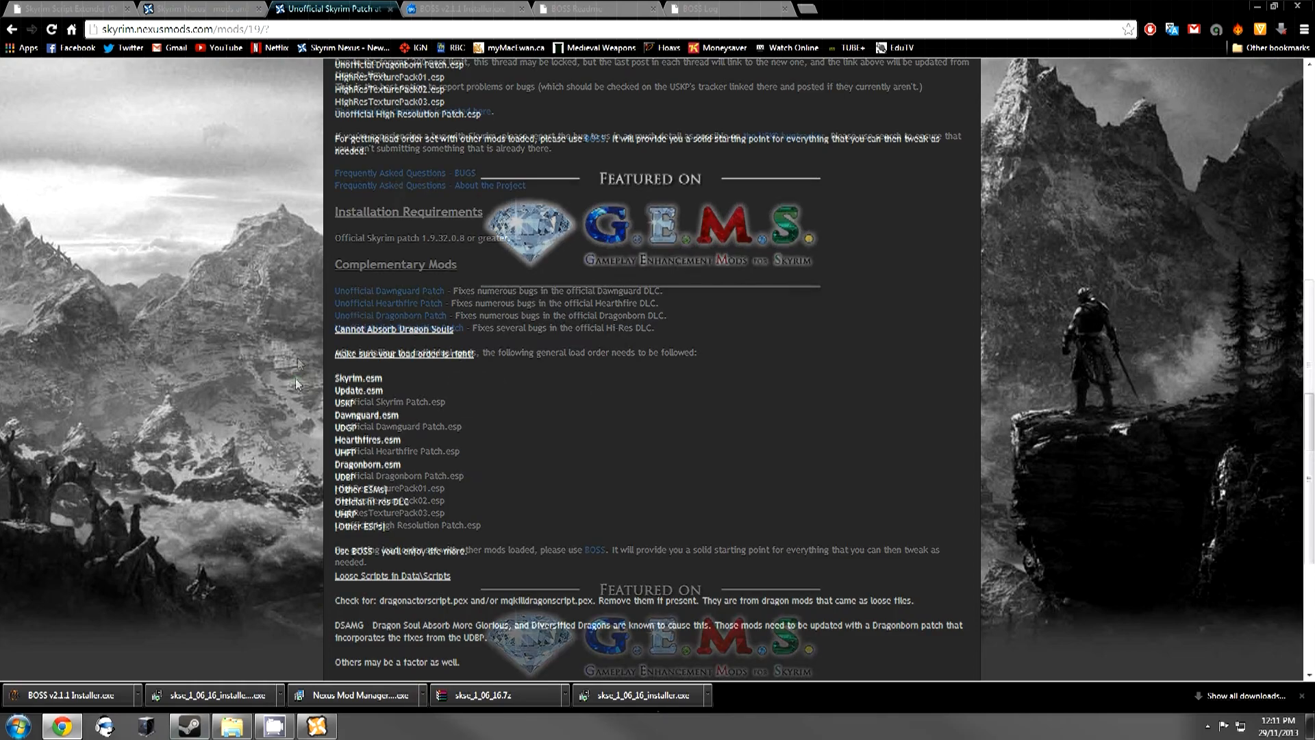
pyautogui.scroll(-9, 298, 351)
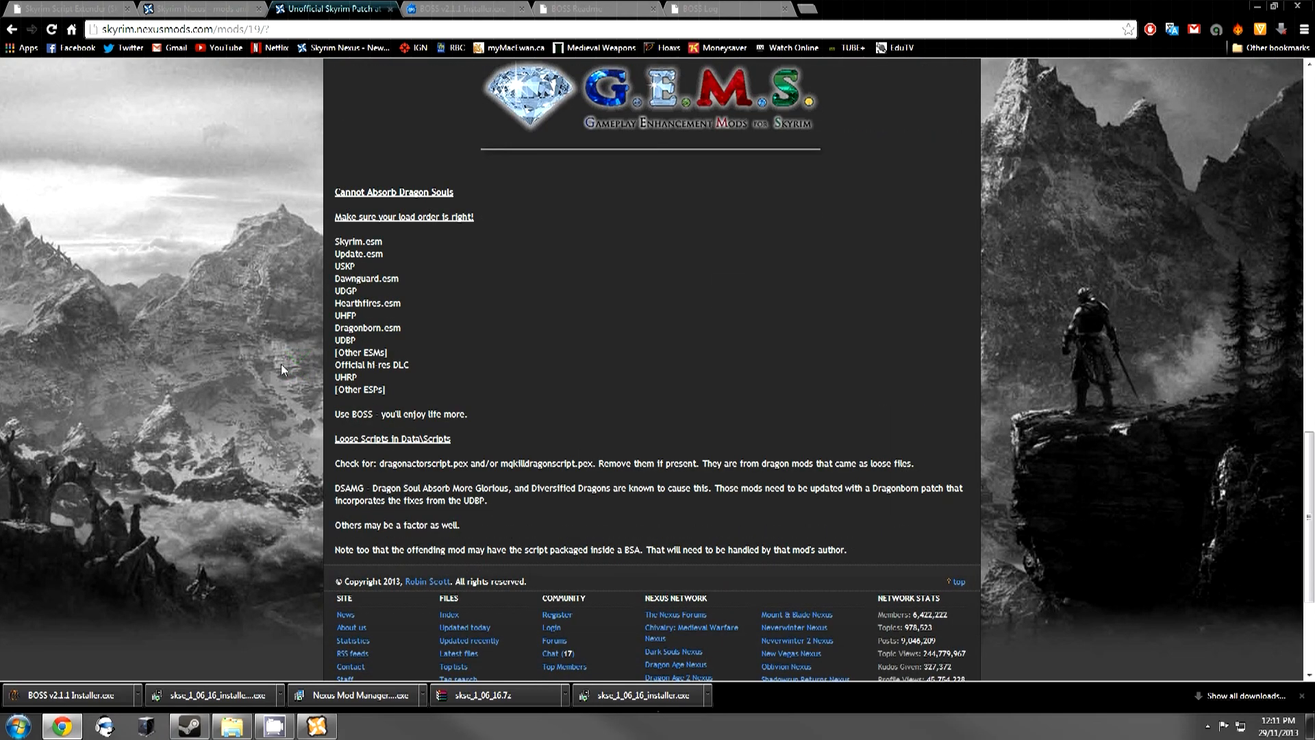
pyautogui.scroll(15, 495, 515)
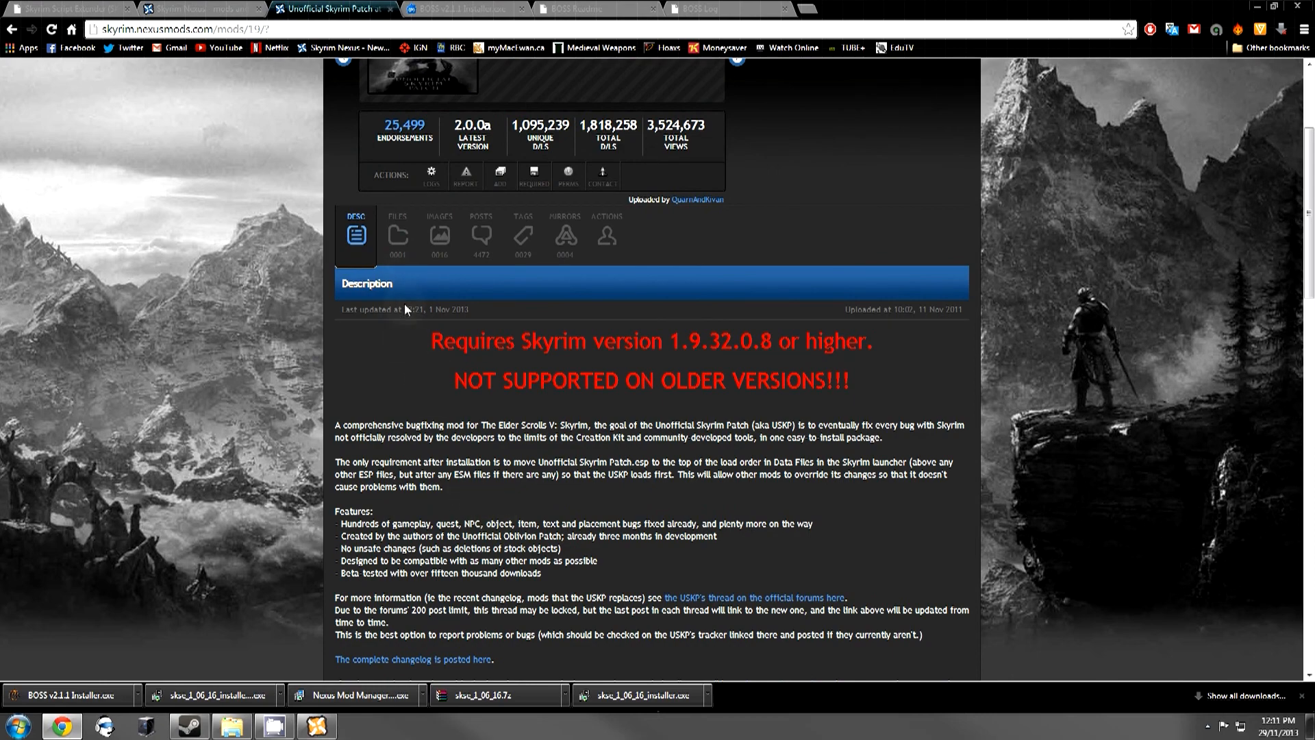
# Download the Unofficial Skyrim Patch main file through the mod manager and switch to Nexus Mod Manager.
pyautogui.click(398, 239)
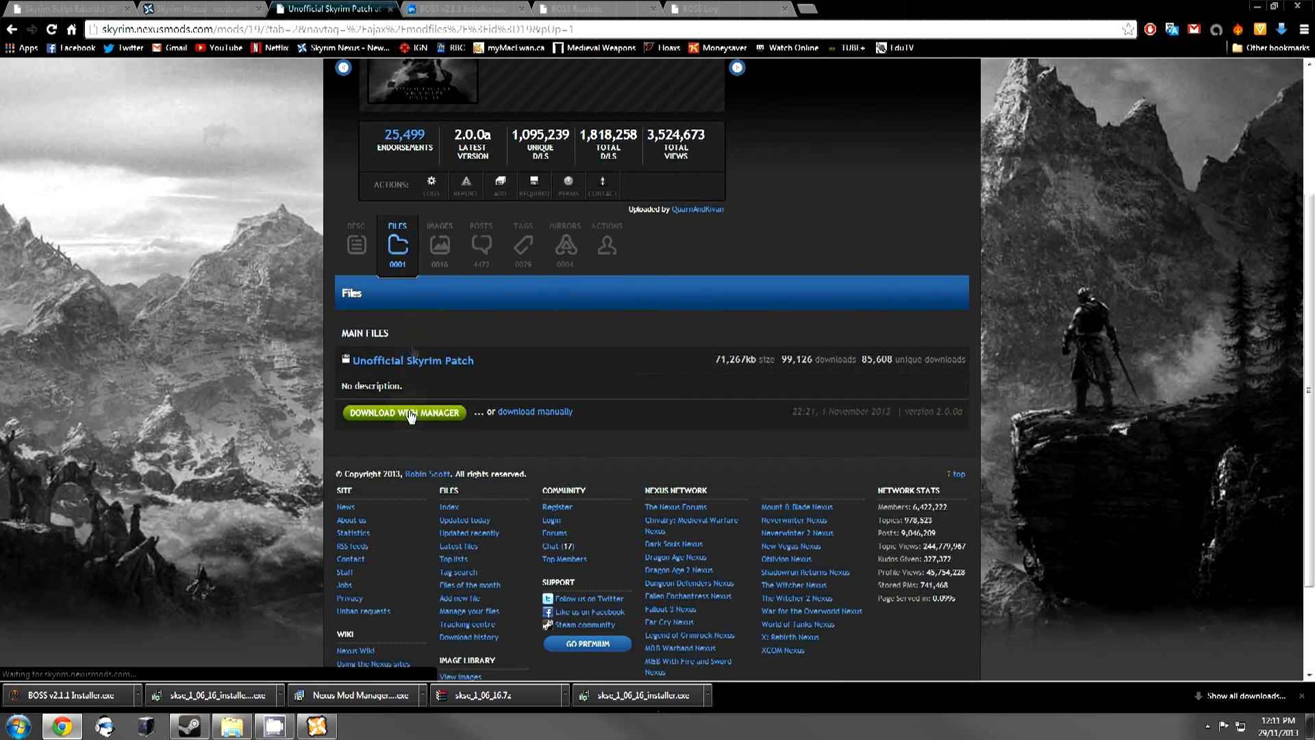
pyautogui.click(409, 418)
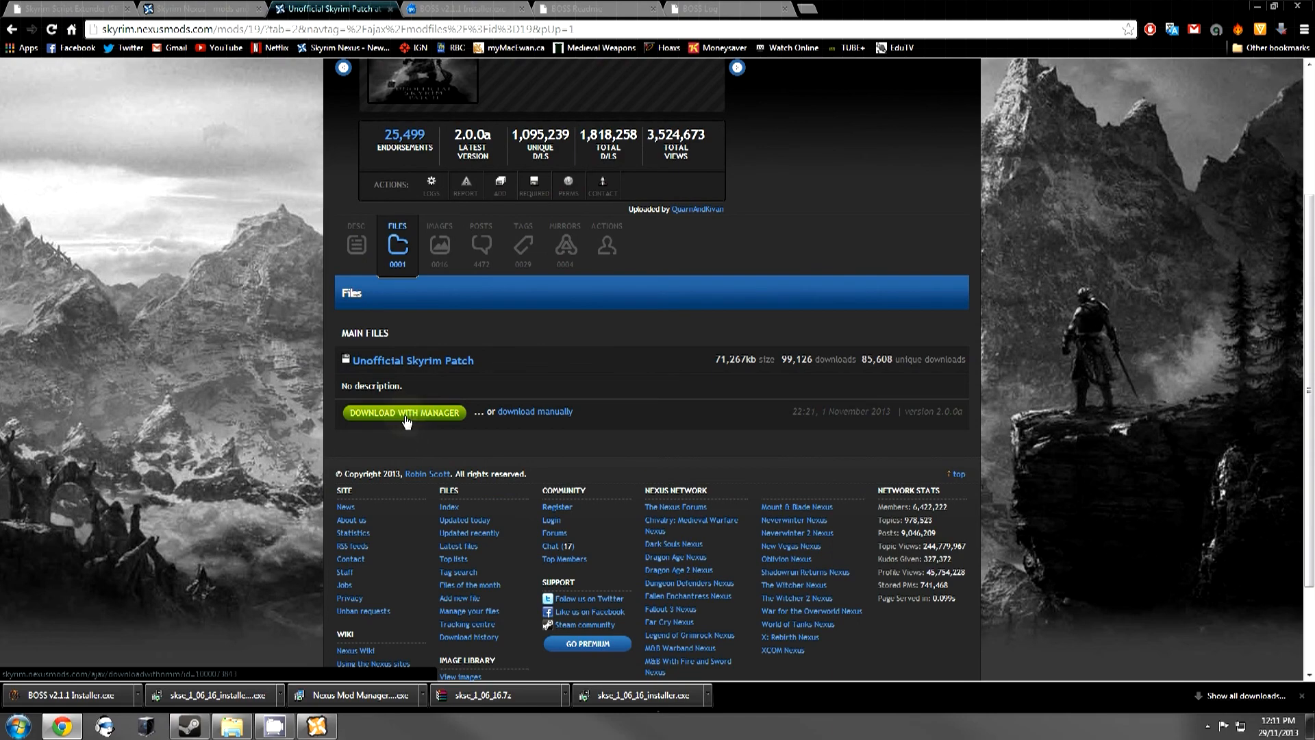
pyautogui.click(1257, 6)
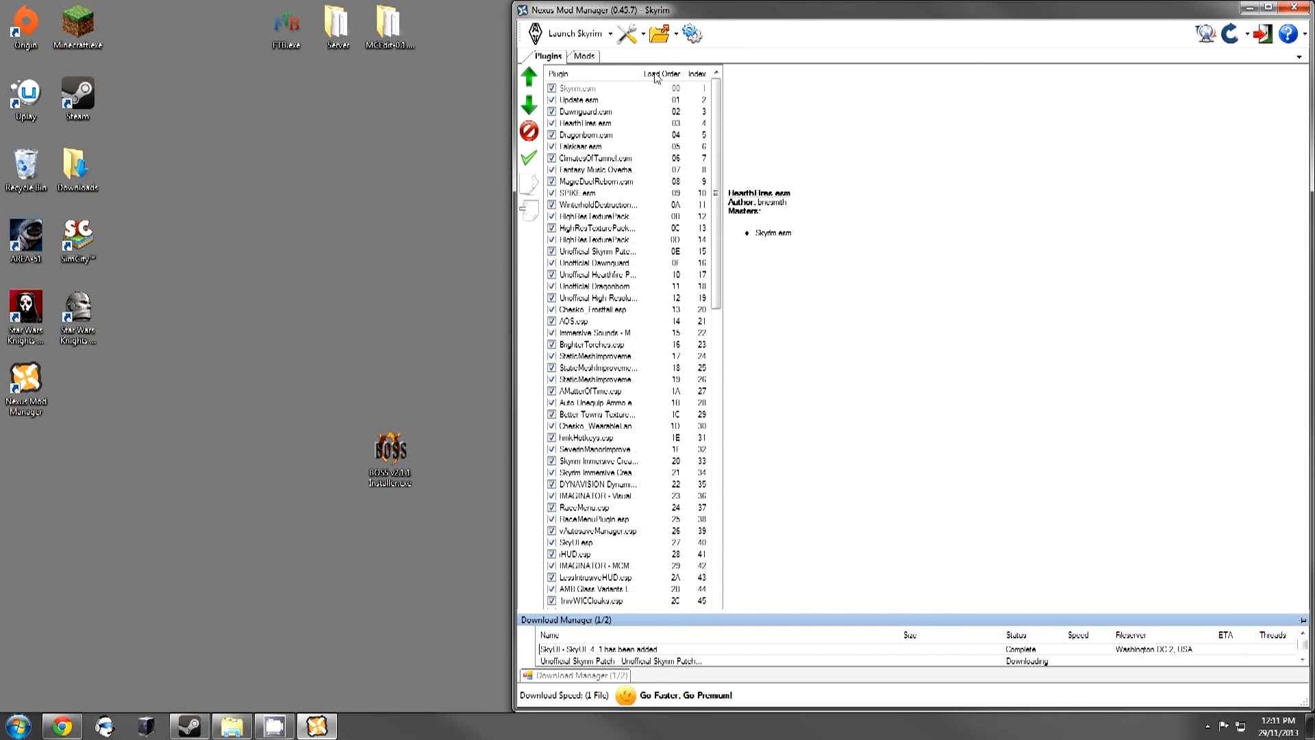
# Show the installed mods and deactivate the Unofficial High Resolution Patch.
pyautogui.click(584, 56)
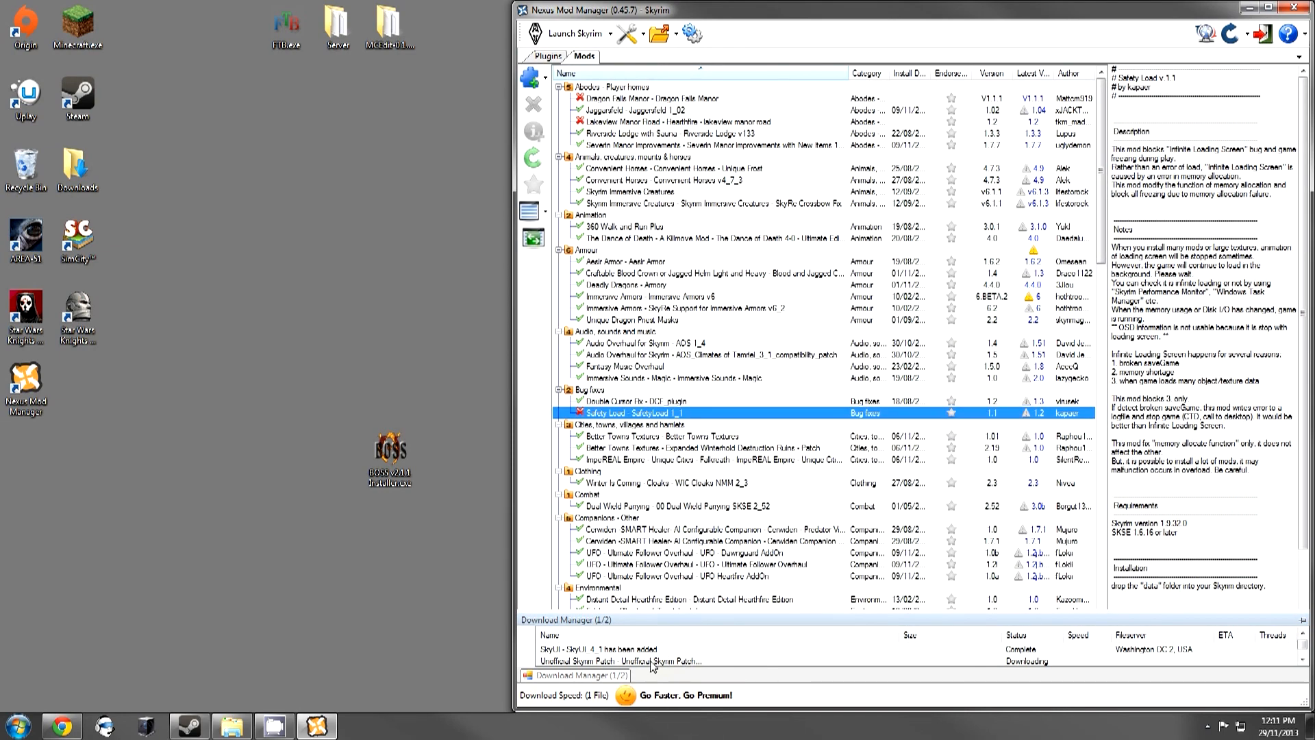
pyautogui.click(654, 661)
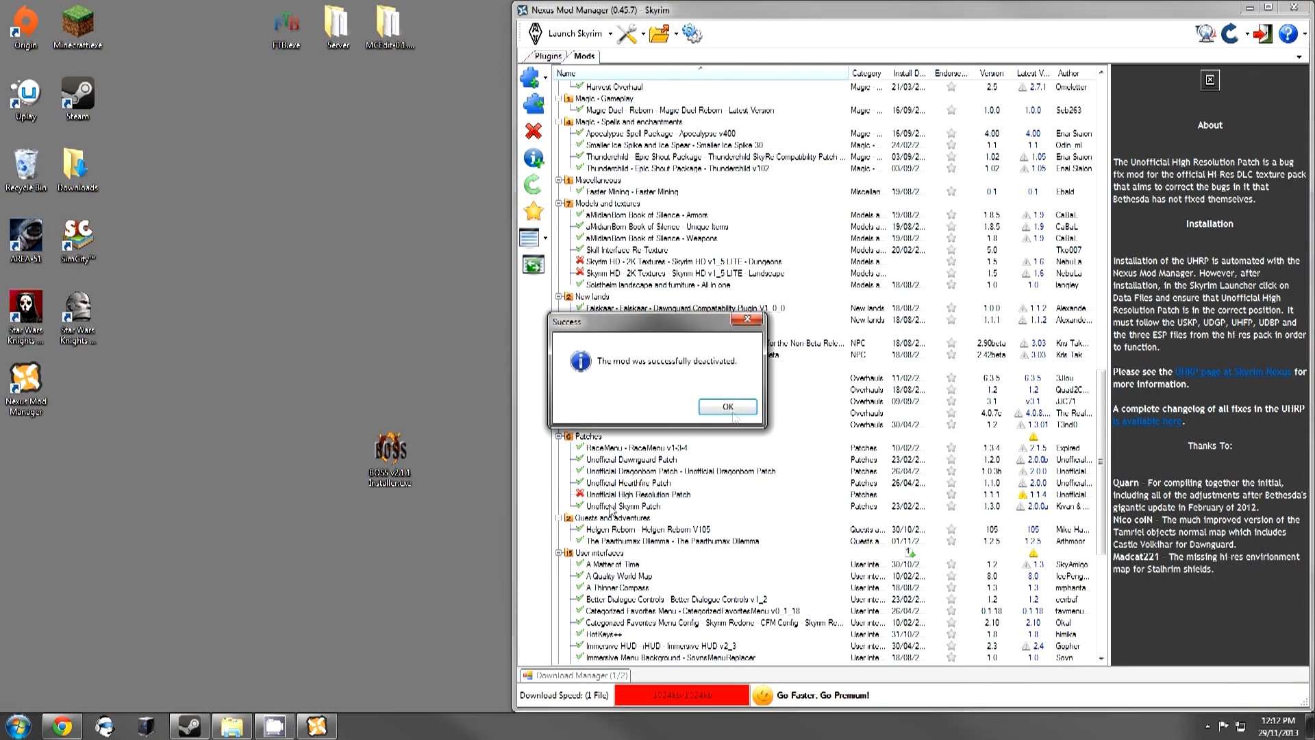
pyautogui.click(741, 415)
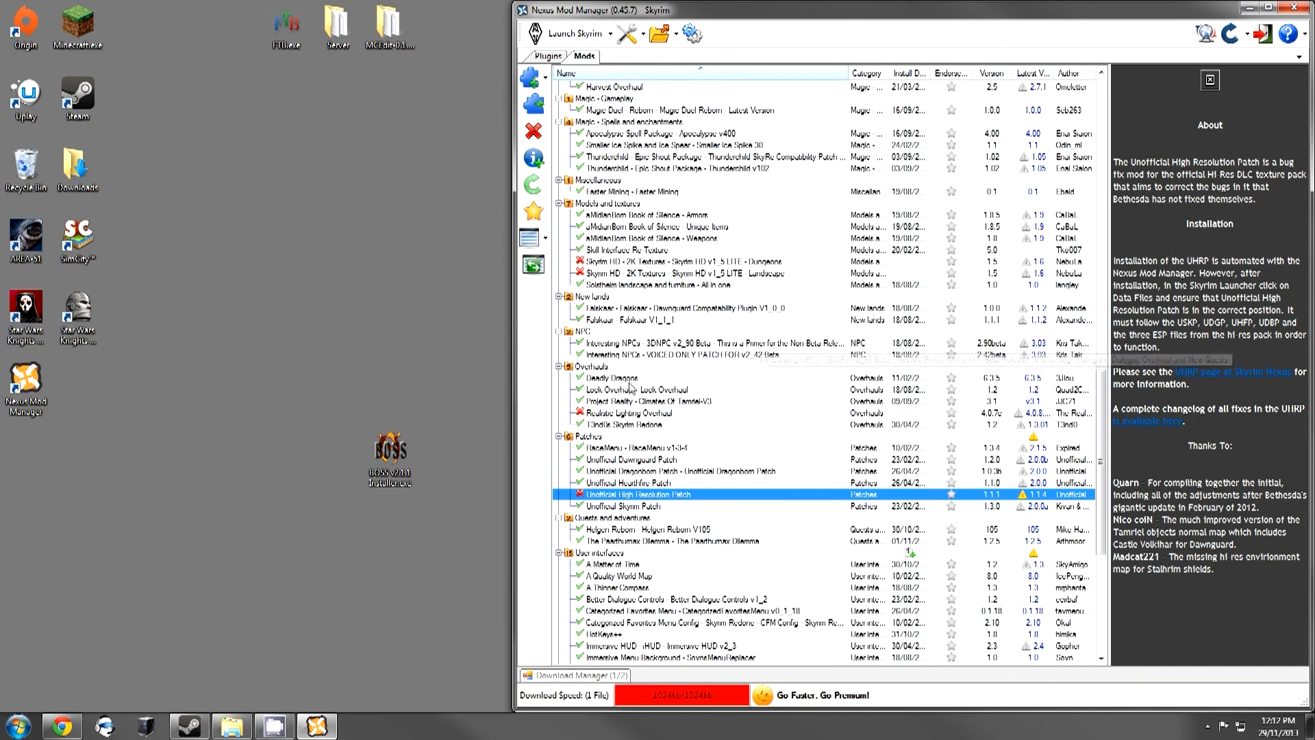
# Reactivate the Unofficial High Resolution Patch and close Nexus Mod Manager despite the ongoing download.
pyautogui.click(537, 113)
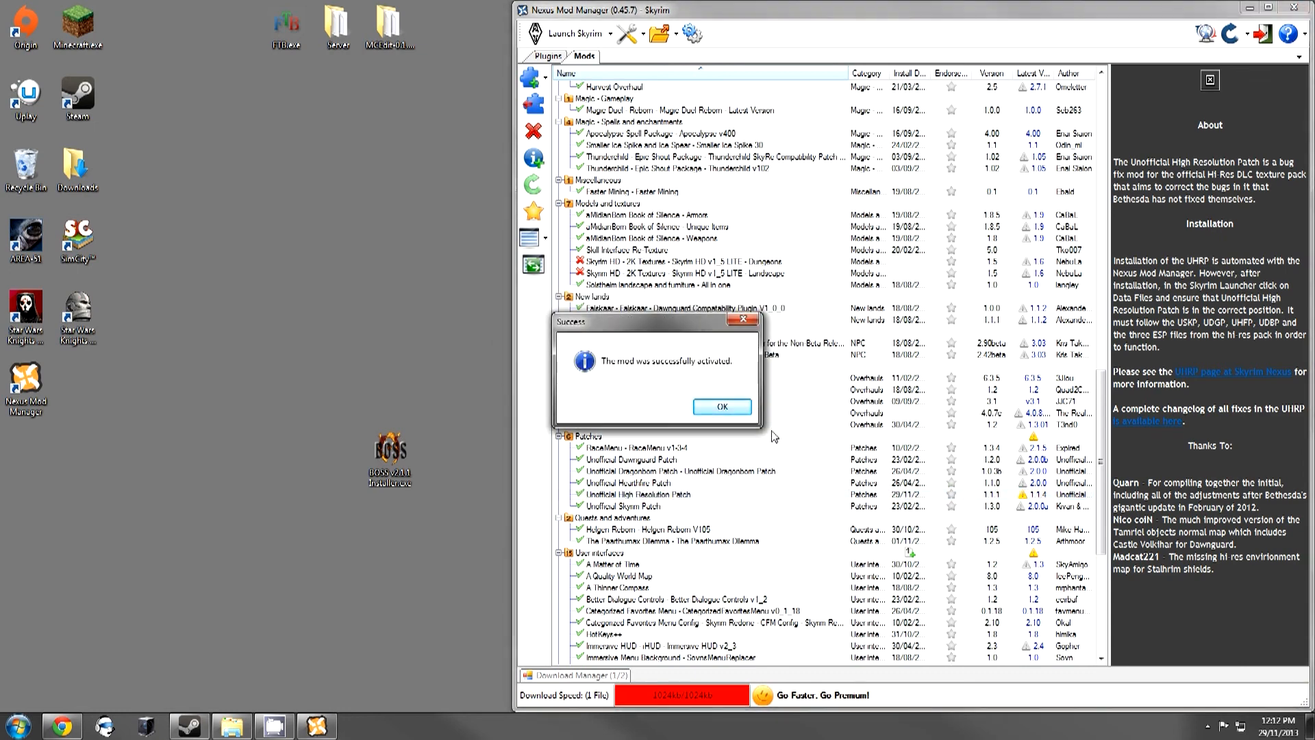
pyautogui.click(720, 408)
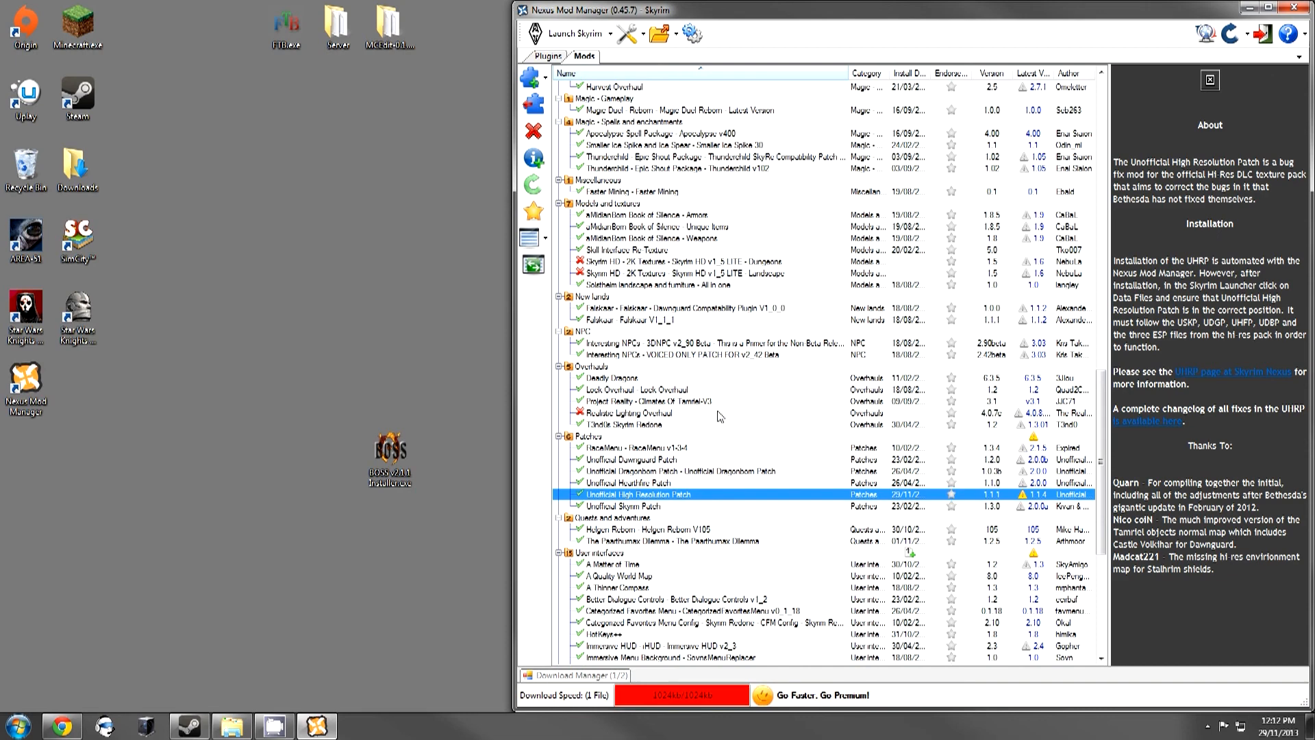
pyautogui.click(1294, 7)
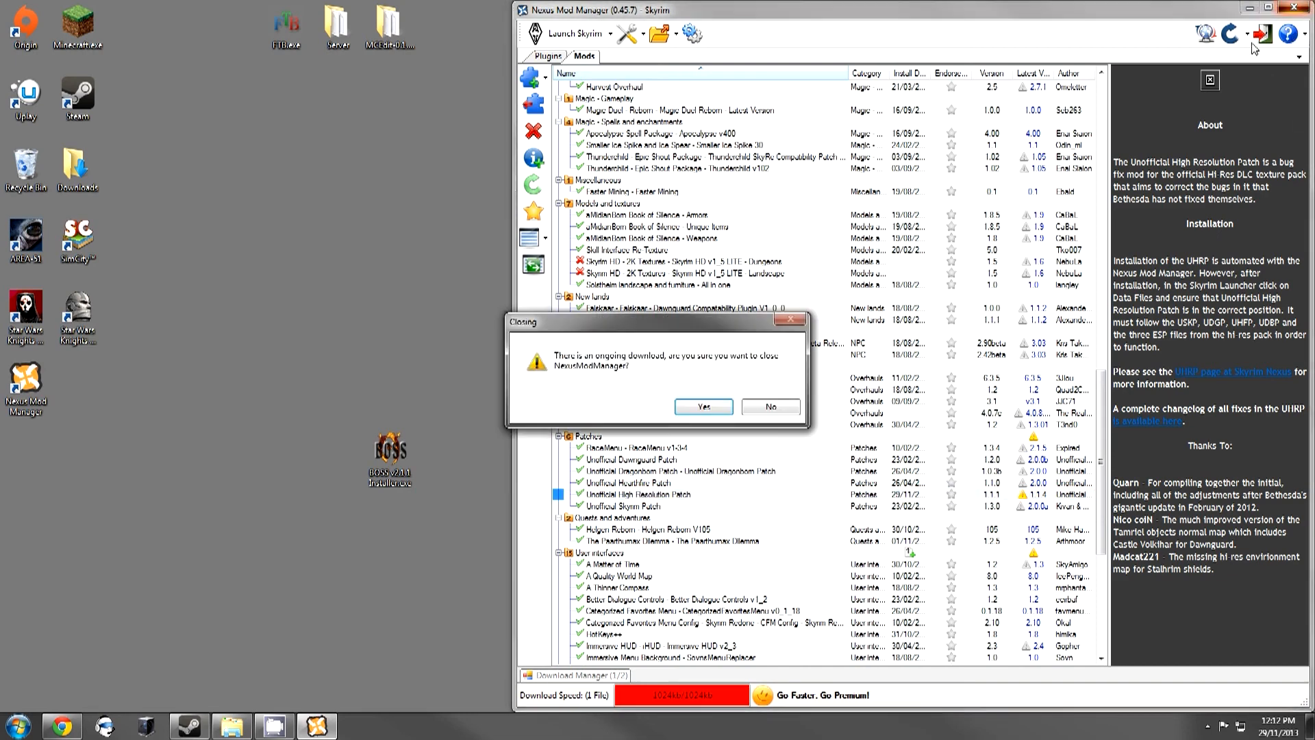
pyautogui.click(712, 409)
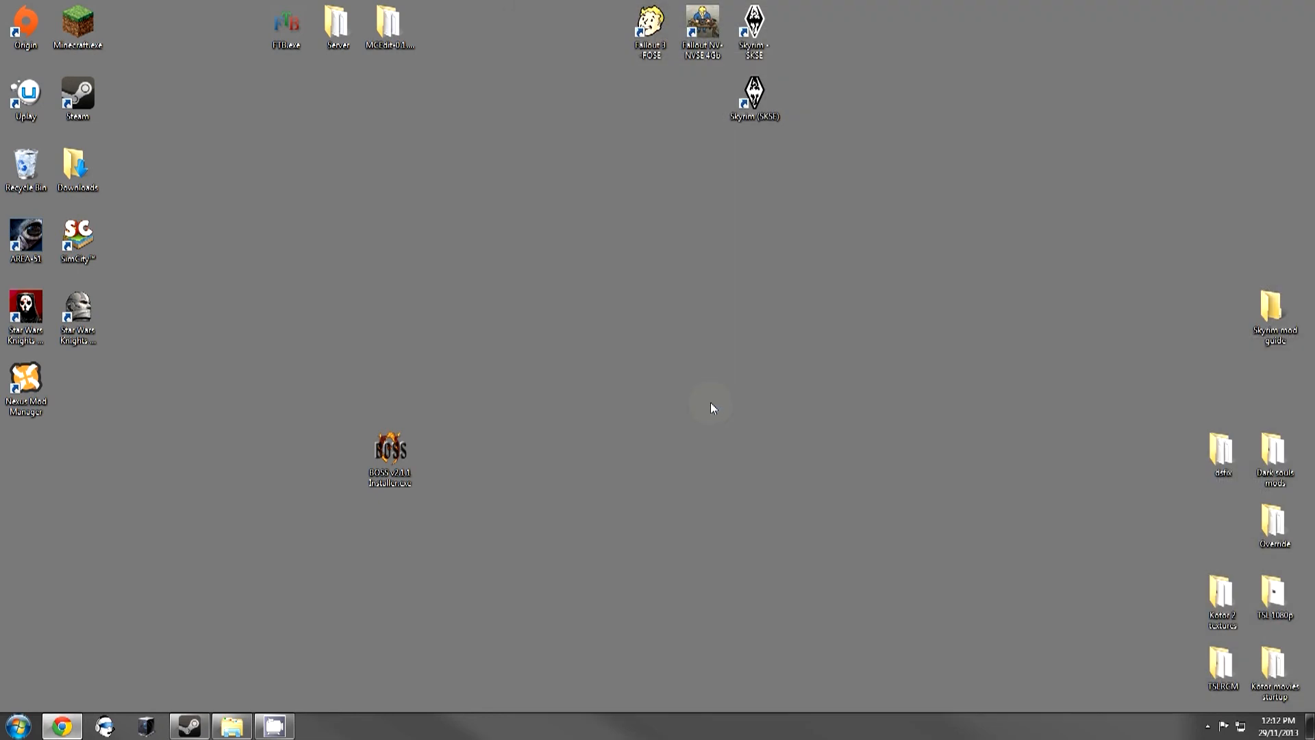